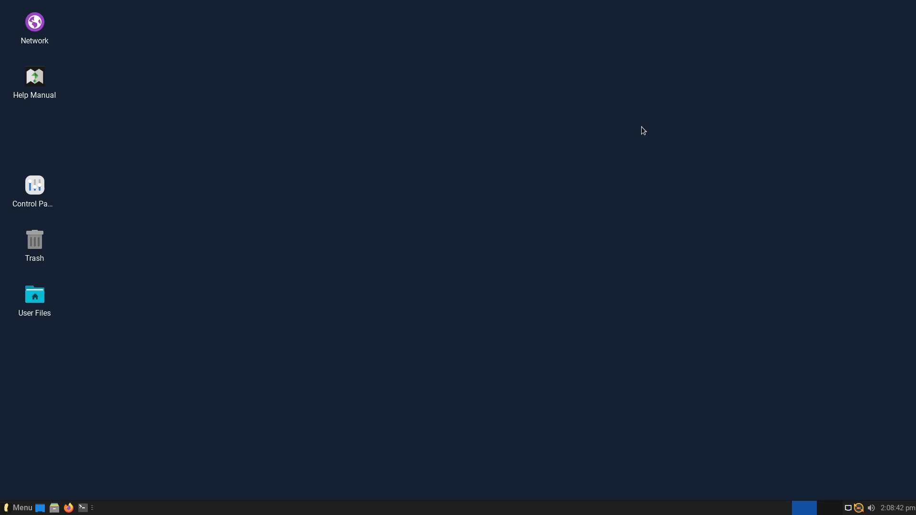
# Open the application menu and browse the Settings category, then the Internet category
pyautogui.click(12, 509)
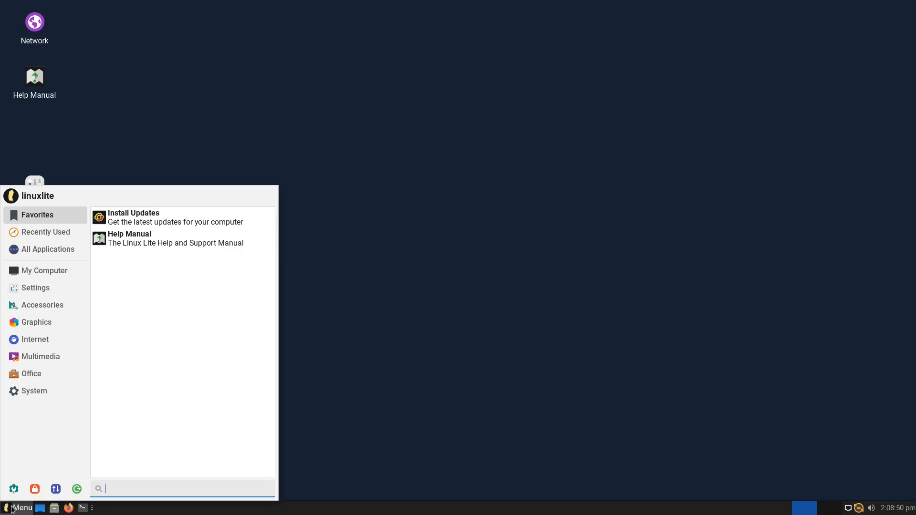
pyautogui.click(48, 290)
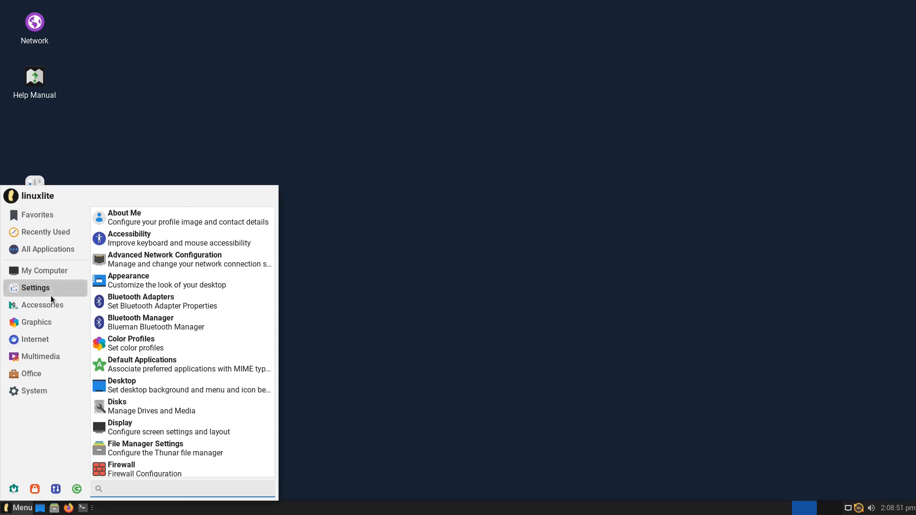
pyautogui.click(35, 342)
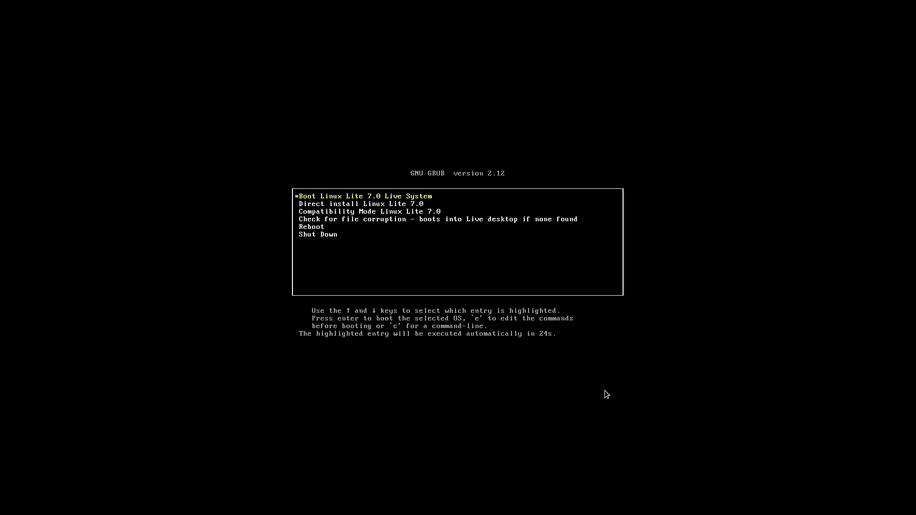
# Boot the 'Direct install Linux Lite 7.0' entry from the GRUB menu
pyautogui.press('Down')
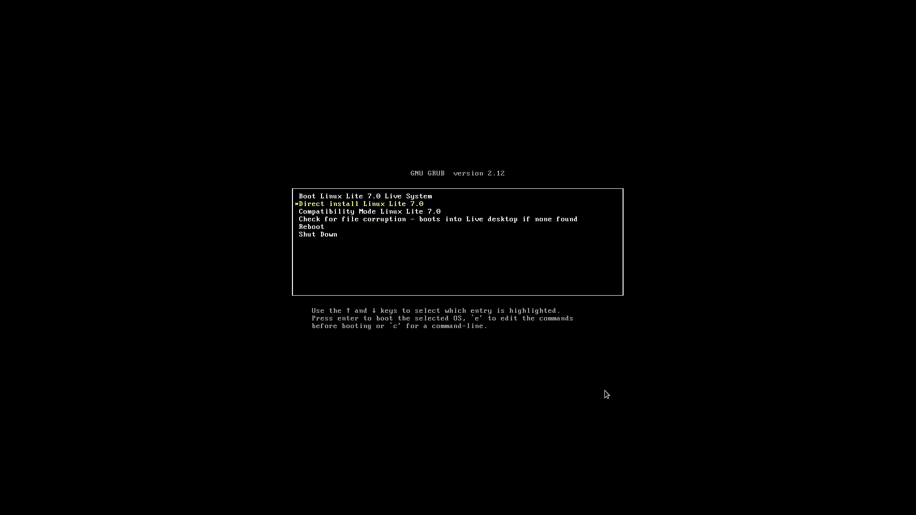
pyautogui.press('Return')
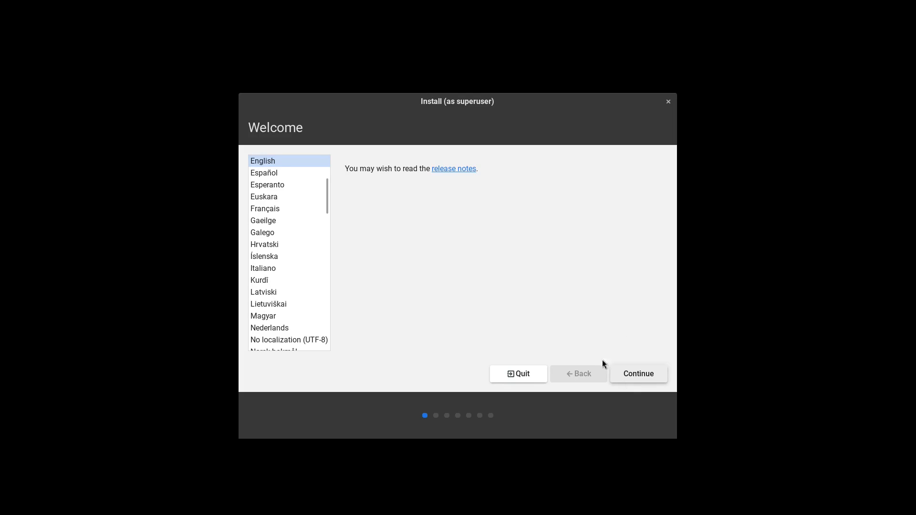
# Keep English with the English (US) layout and enable installing third-party software alongside updates
pyautogui.click(627, 371)
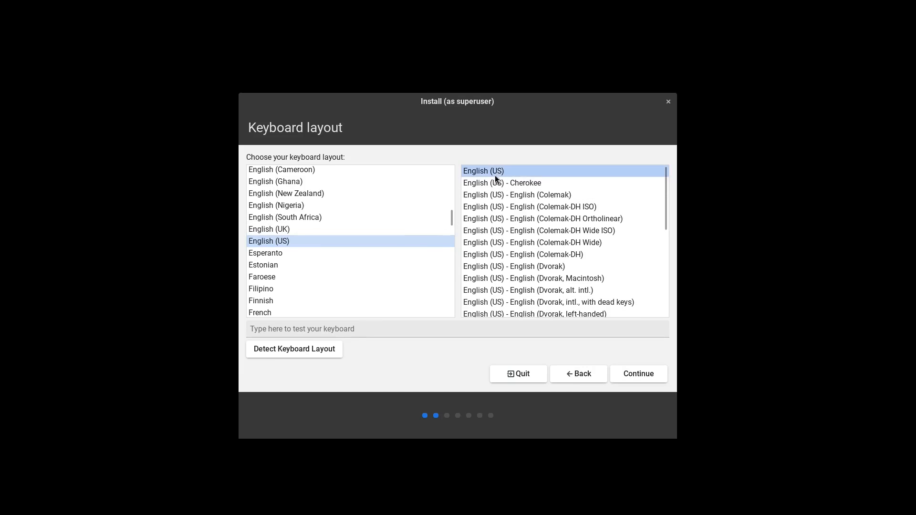
pyautogui.click(642, 378)
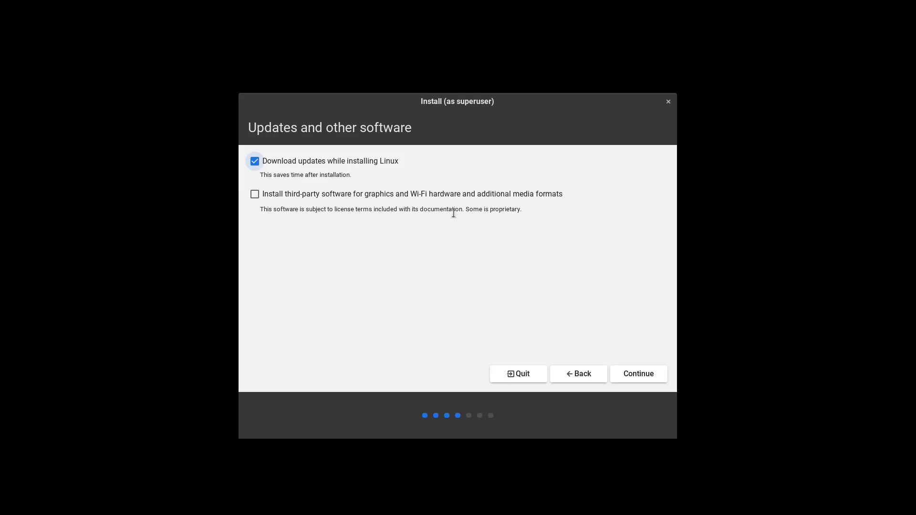
pyautogui.click(255, 194)
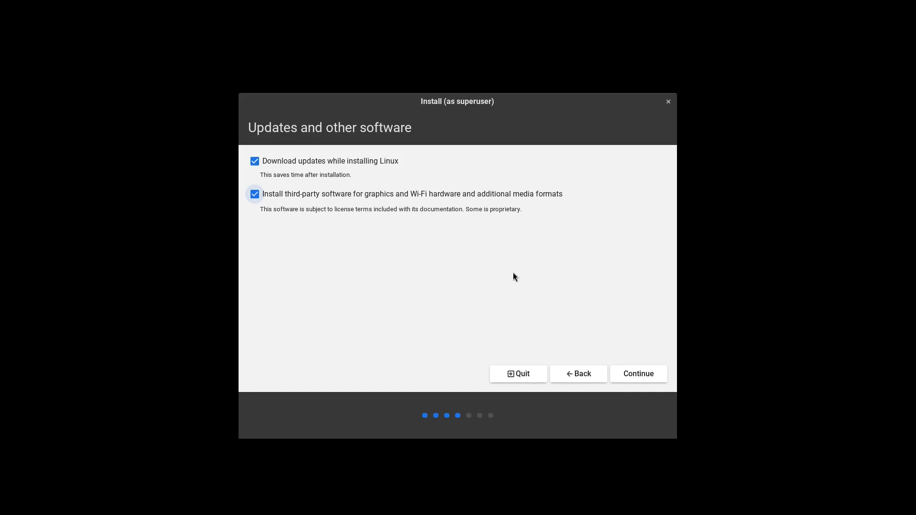
pyautogui.click(643, 371)
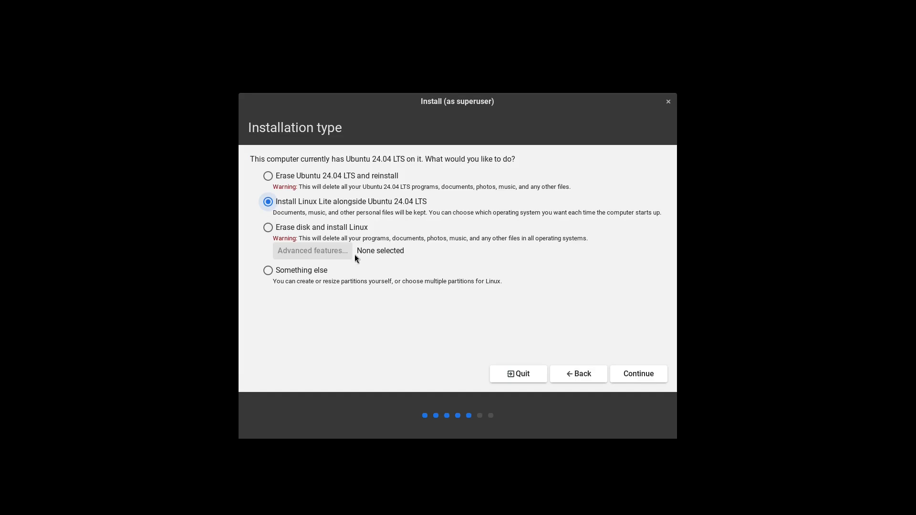
# Select 'Erase disk and install Linux' as the installation type
pyautogui.click(307, 177)
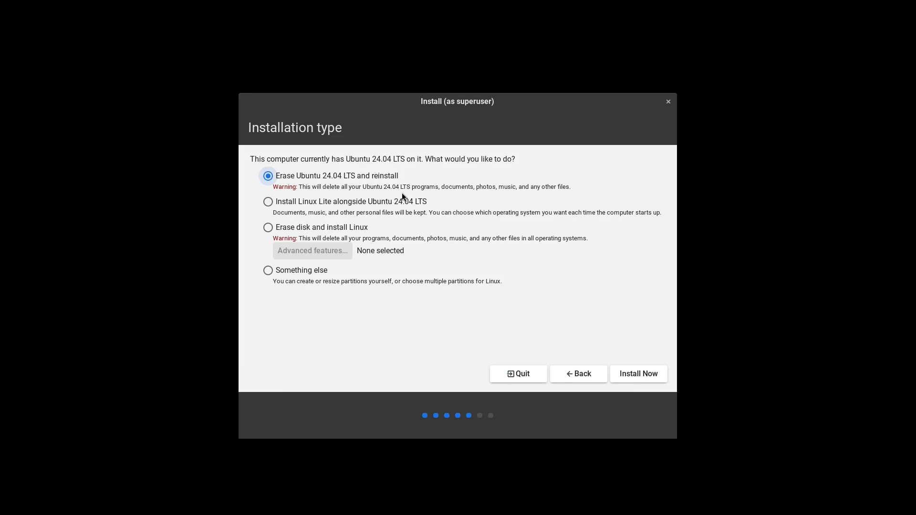
pyautogui.click(330, 210)
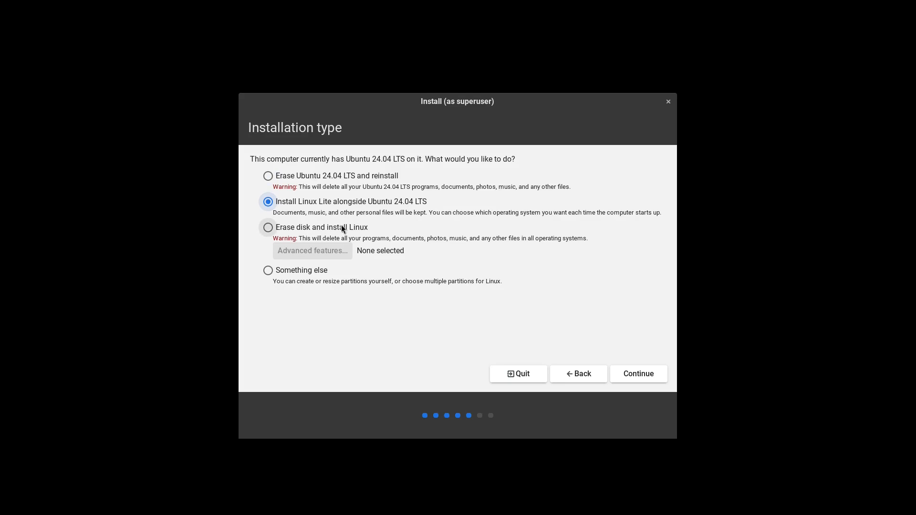
pyautogui.click(305, 230)
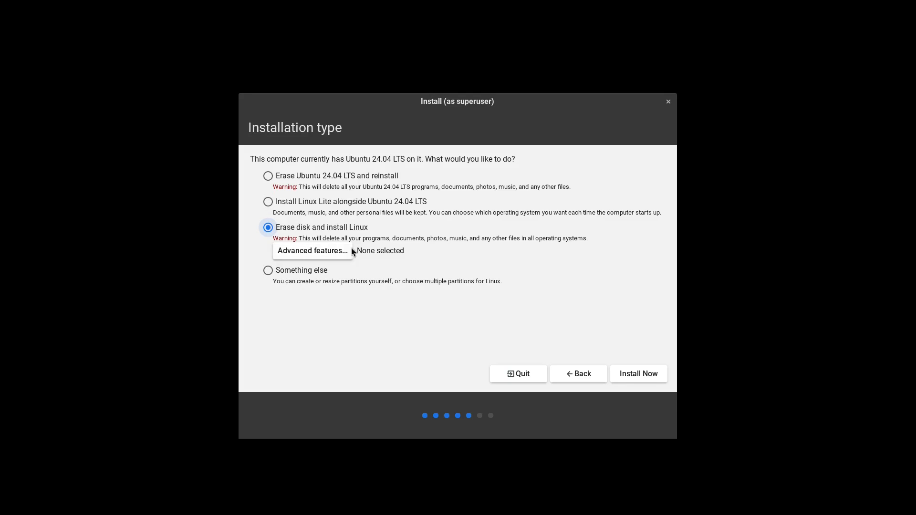
# Choose LVM under Advanced features, then Install Now and confirm writing the disk changes
pyautogui.click(332, 253)
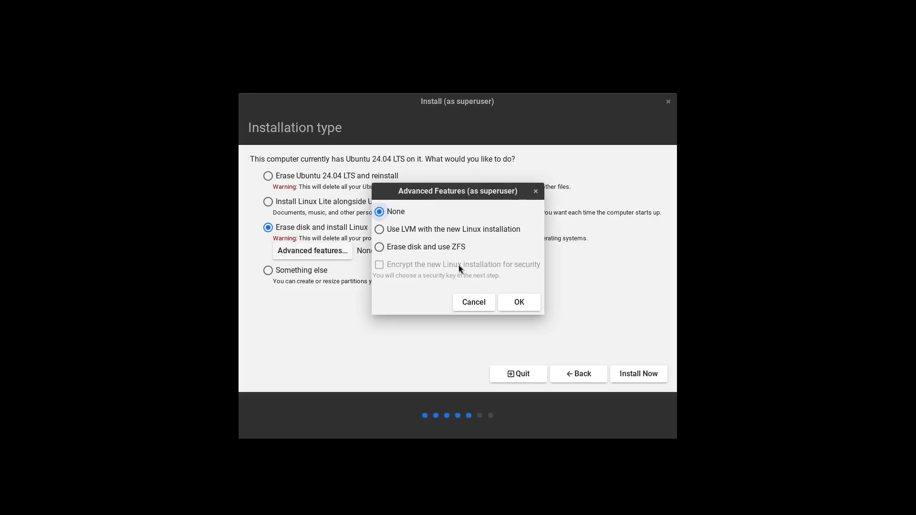
pyautogui.click(410, 235)
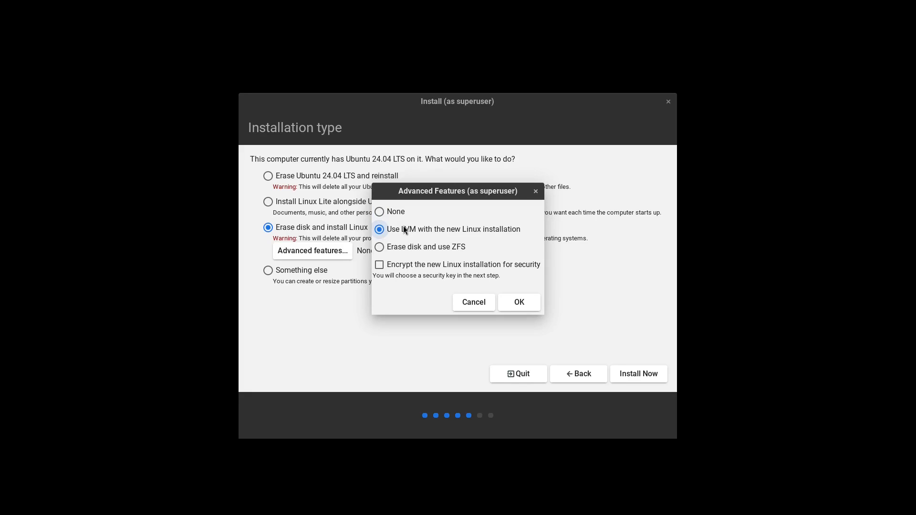
pyautogui.click(407, 245)
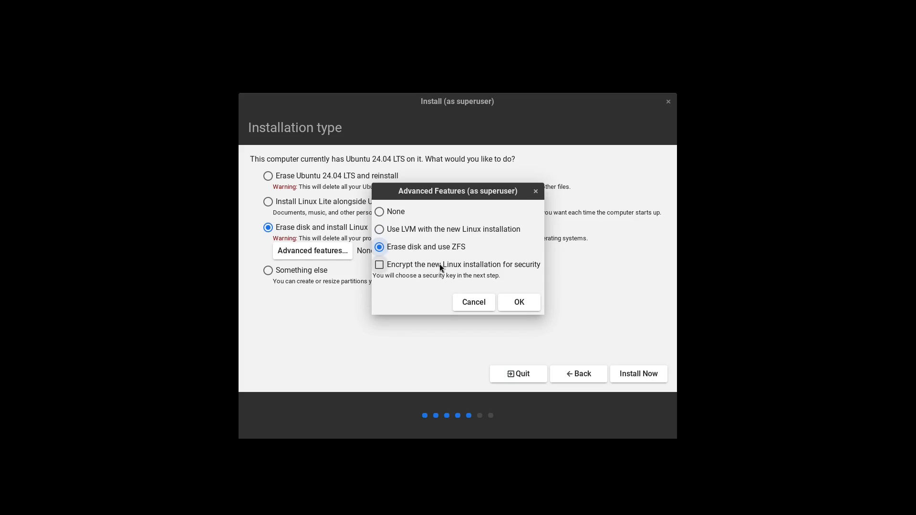
pyautogui.click(394, 215)
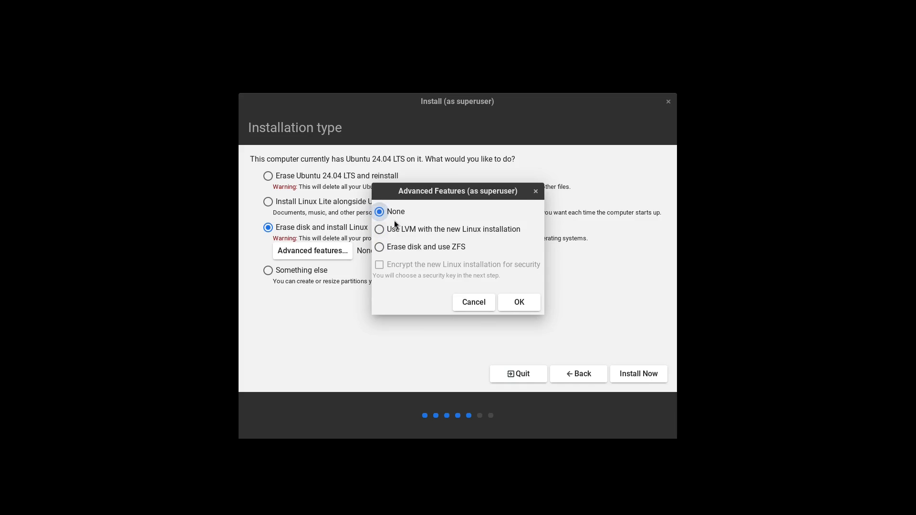
pyautogui.click(399, 230)
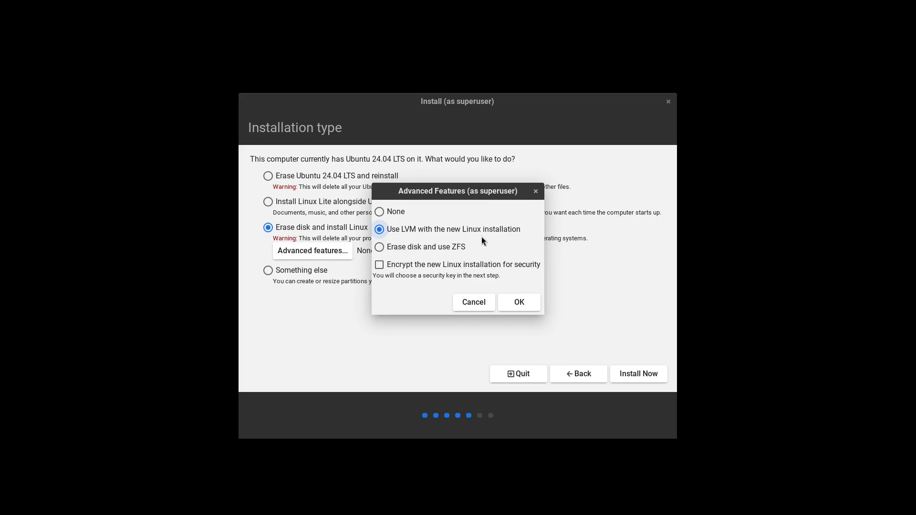
pyautogui.click(529, 297)
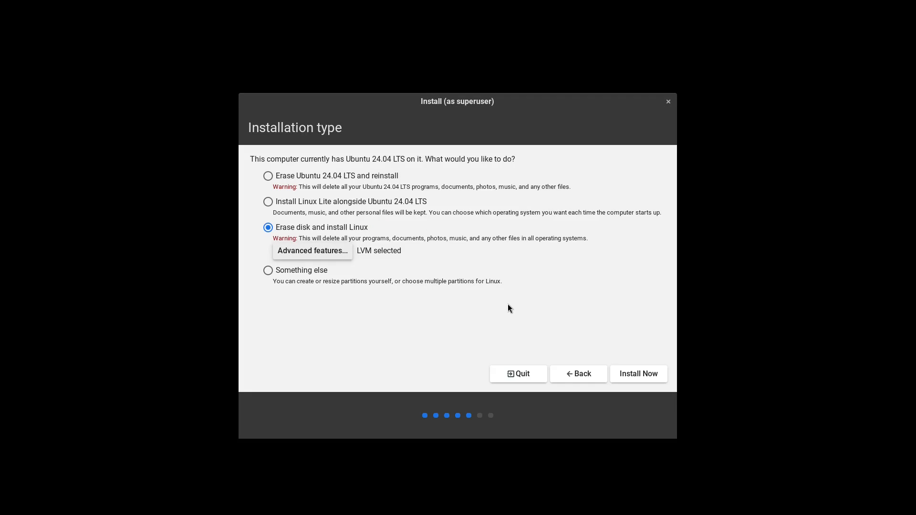
pyautogui.click(656, 373)
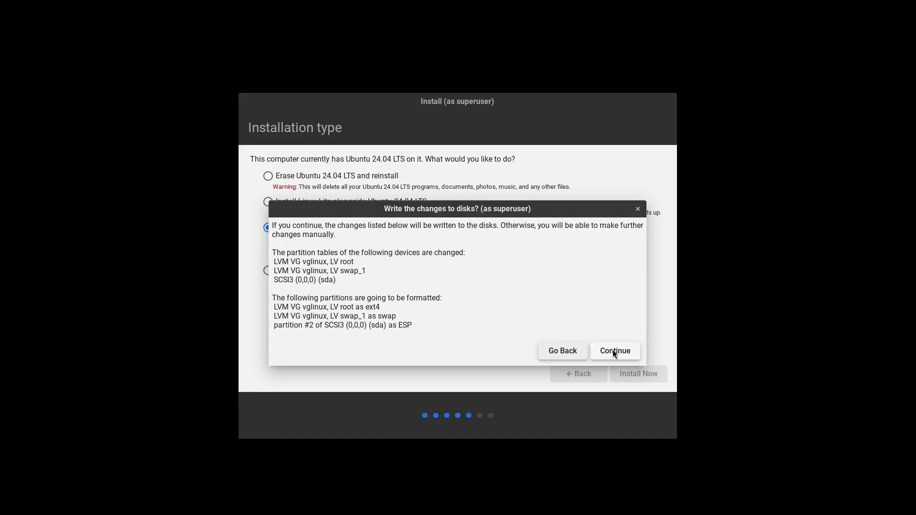
pyautogui.click(613, 352)
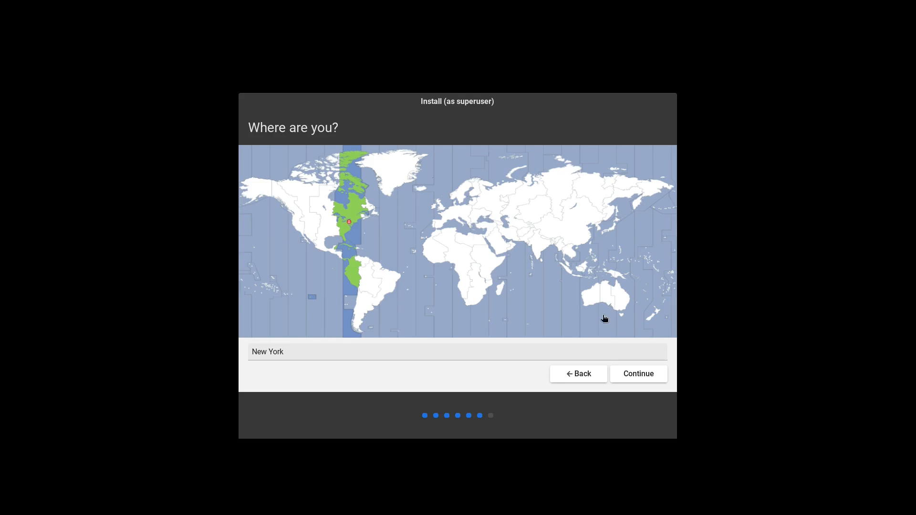
# Keep New York as the location, then enter and confirm the account password
pyautogui.click(661, 378)
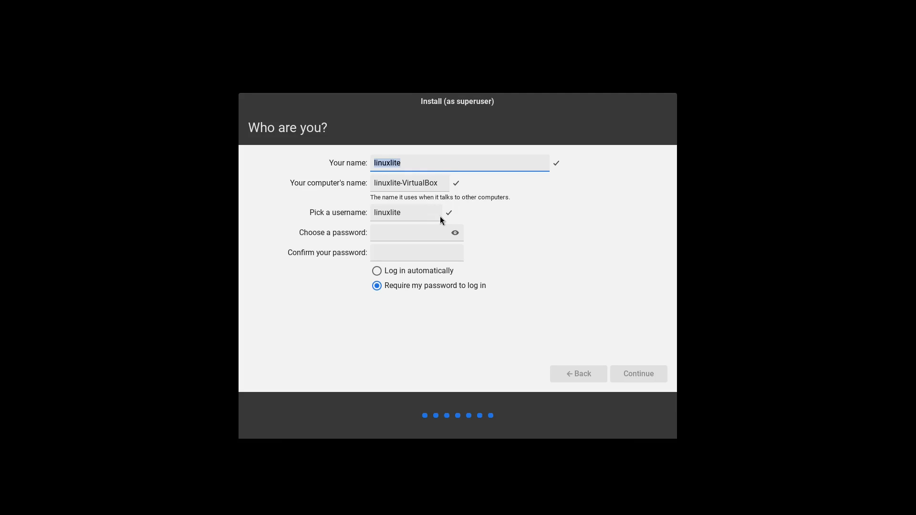
pyautogui.click(428, 232)
pyautogui.write('123')
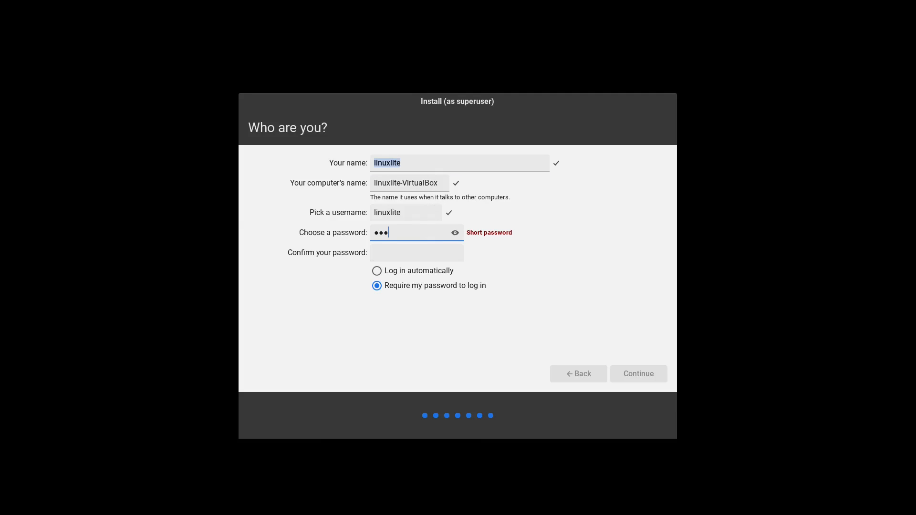
pyautogui.click(435, 257)
pyautogui.write('123')
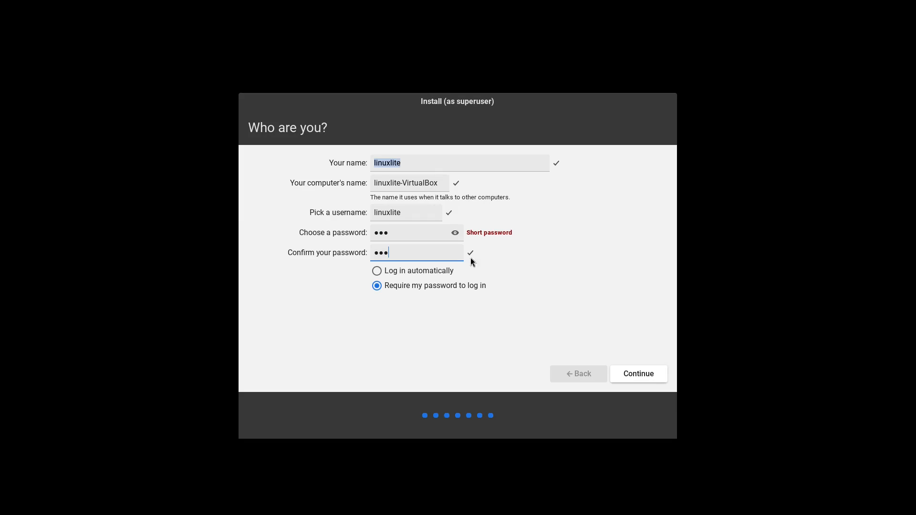
pyautogui.click(648, 377)
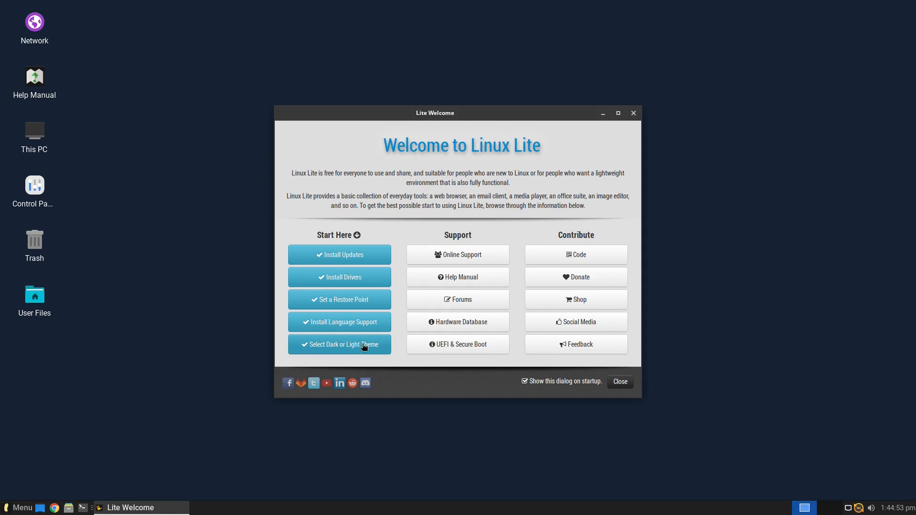
# Open the Install Updates guide, launch the updater and authenticate with the account password
pyautogui.click(356, 255)
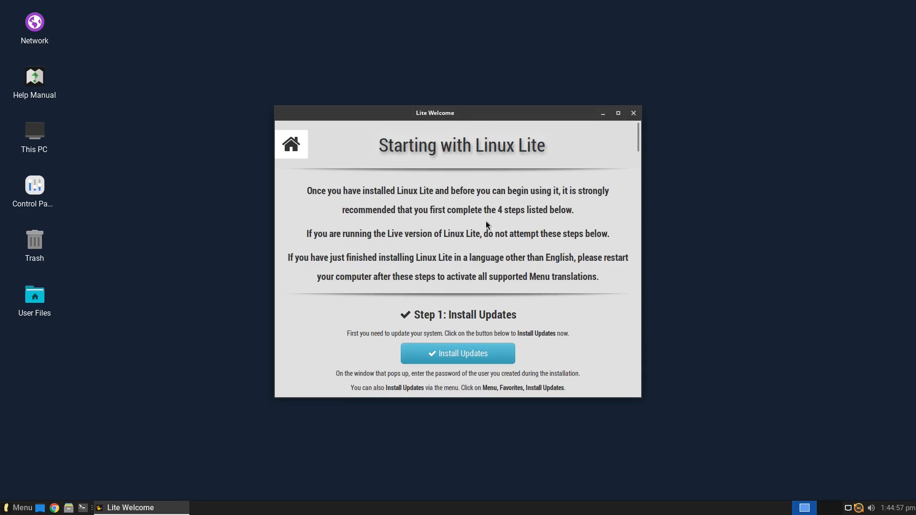
pyautogui.scroll(-15, 486, 221)
pyautogui.scroll(8, 518, 263)
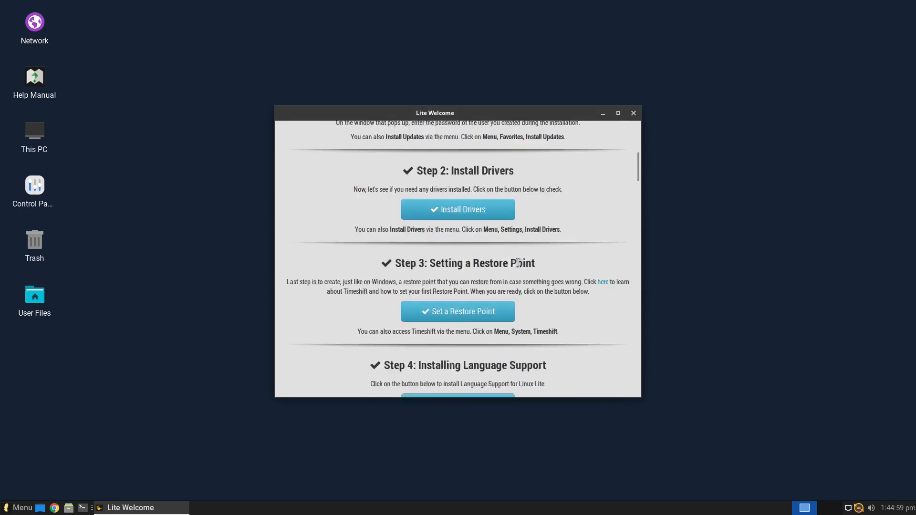
pyautogui.scroll(10, 518, 263)
pyautogui.click(479, 352)
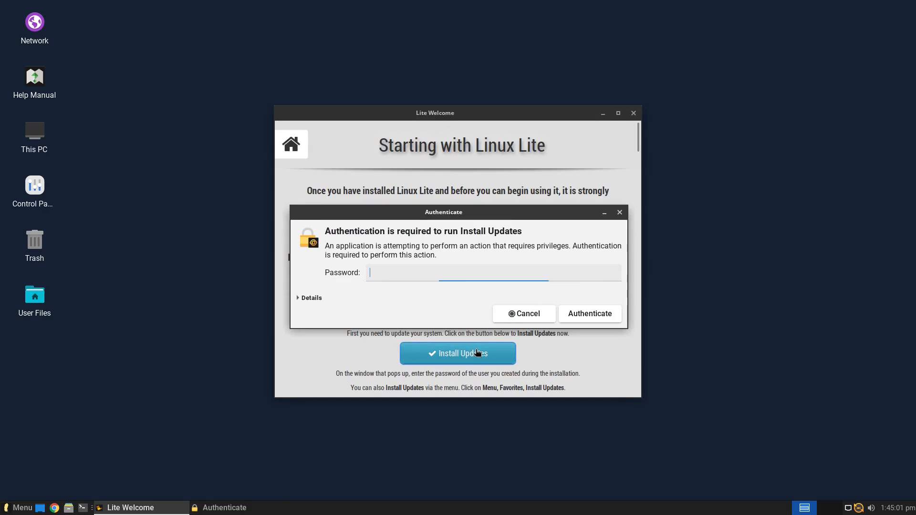
pyautogui.write('***')
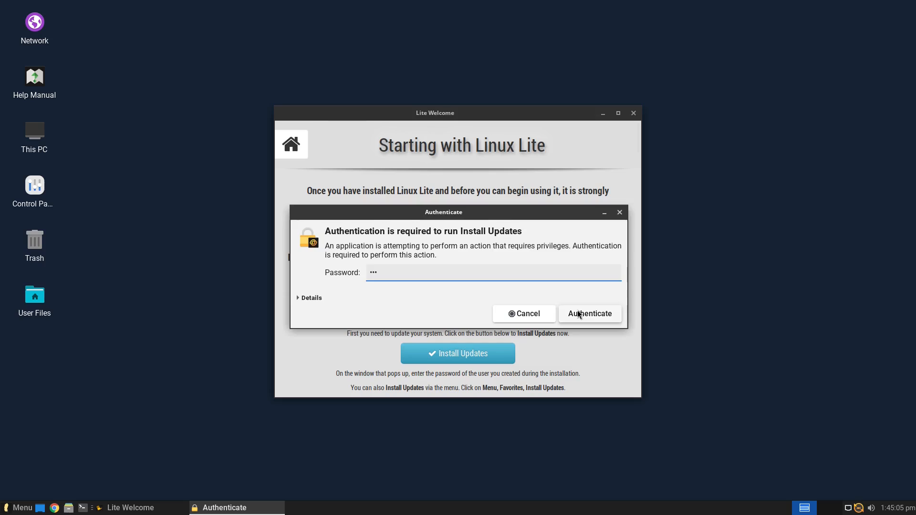
pyautogui.click(579, 313)
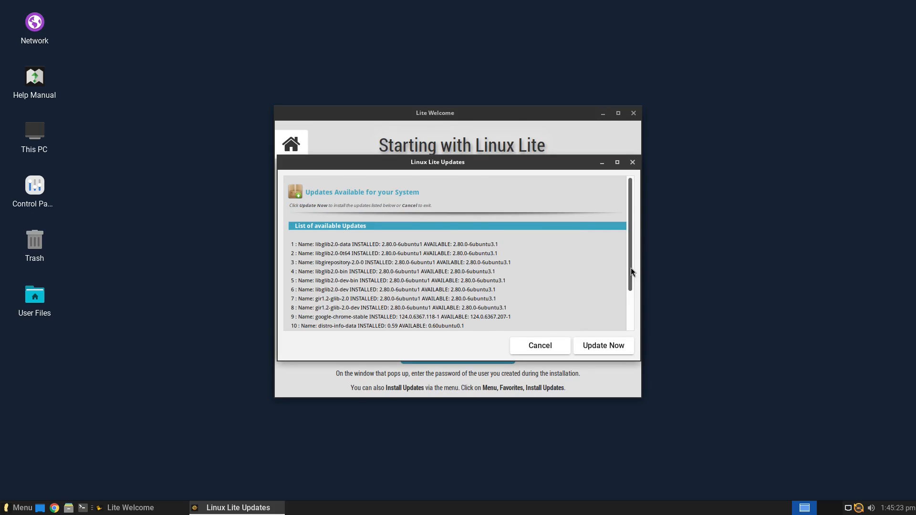
# Review the 14 listed package updates and install them with Update Now
pyautogui.moveTo(631, 267); pyautogui.dragTo(632, 323)
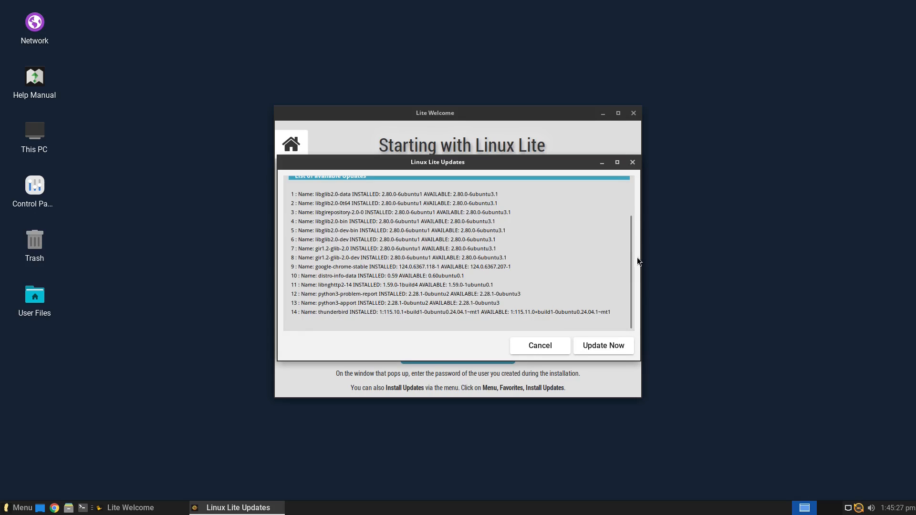
pyautogui.moveTo(631, 270); pyautogui.dragTo(625, 214)
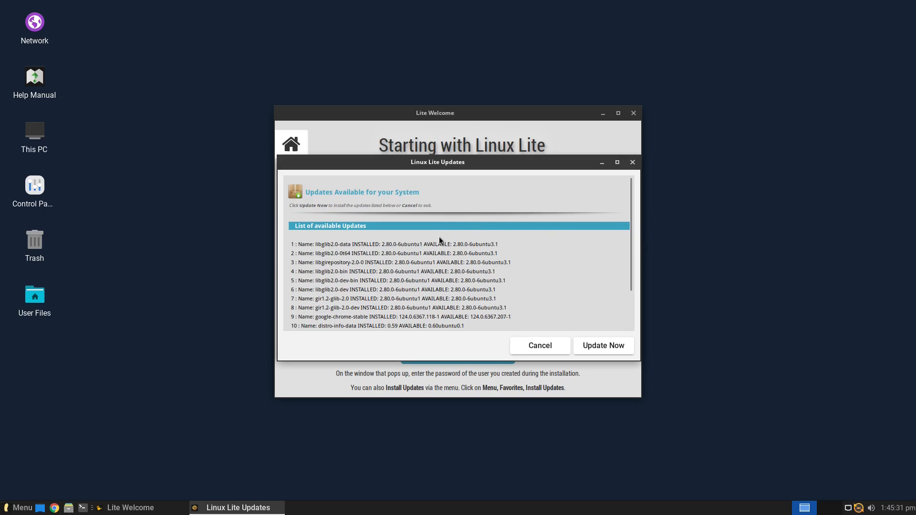
pyautogui.moveTo(629, 267); pyautogui.dragTo(628, 303)
pyautogui.click(600, 348)
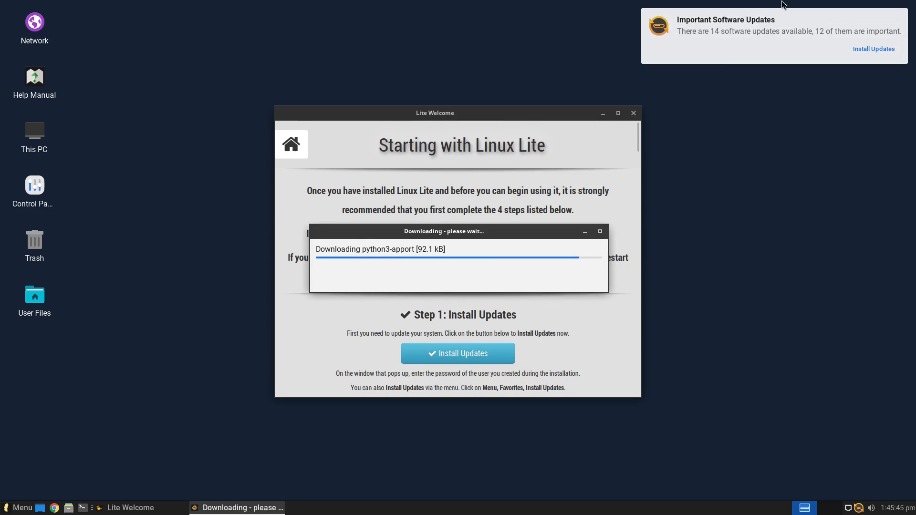
# Cancel the duplicate tray-triggered update check and open the completed update log
pyautogui.rightClick(859, 510)
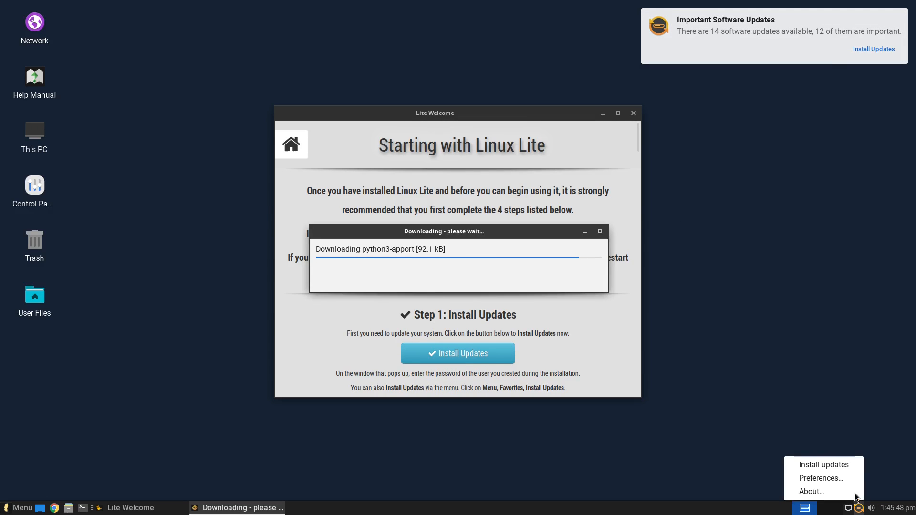
pyautogui.click(824, 465)
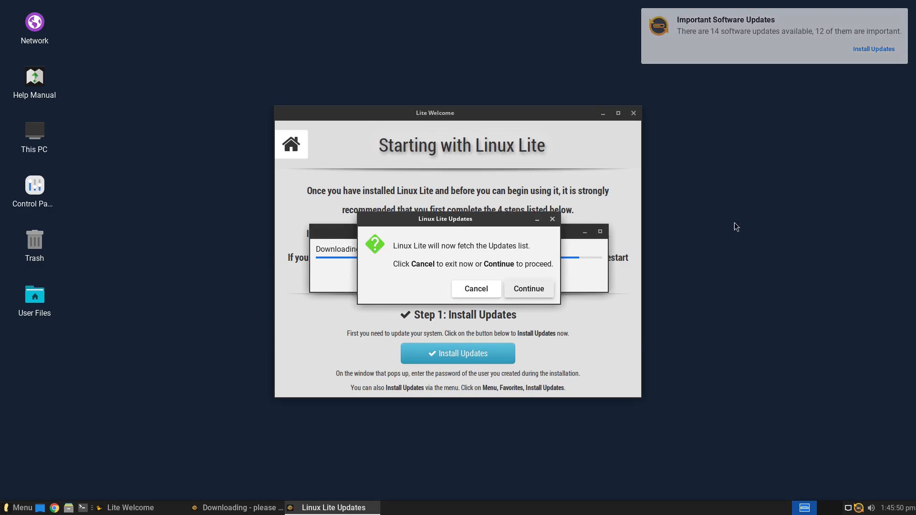
pyautogui.click(478, 294)
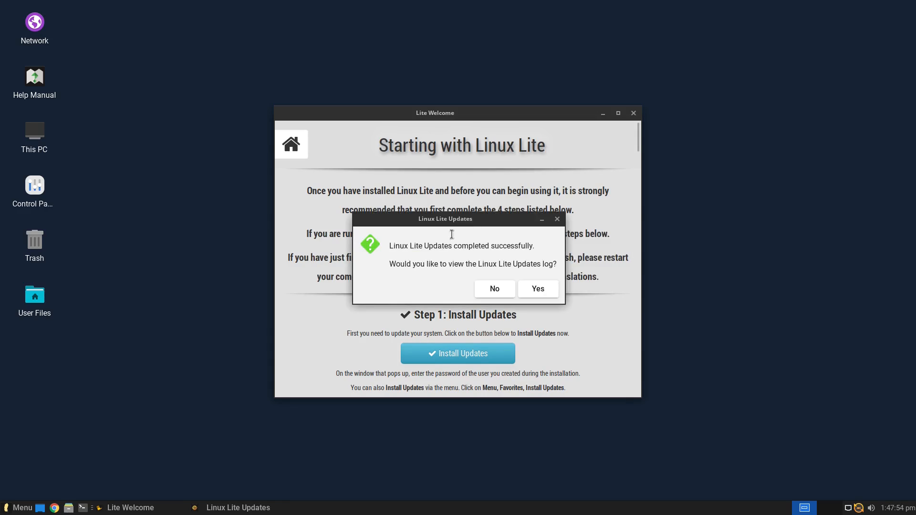
pyautogui.click(533, 289)
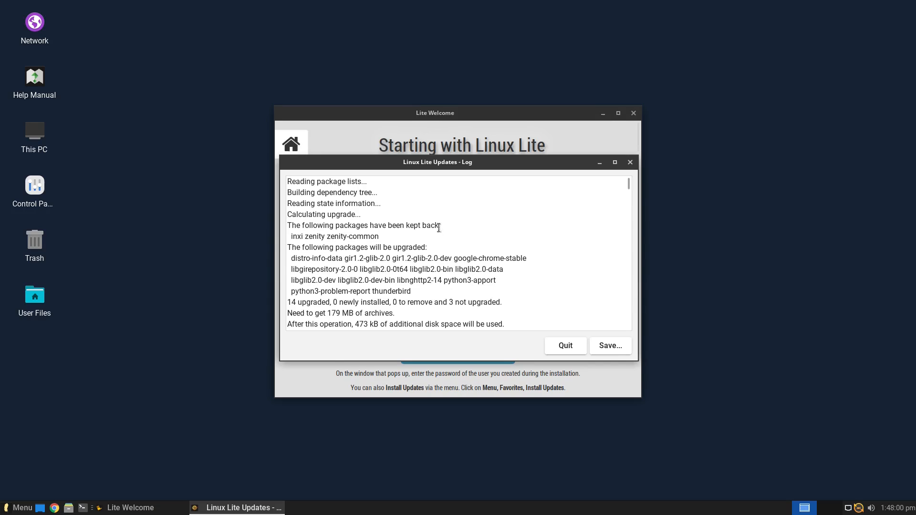
# Scroll through the update log to the final package setup entries
pyautogui.scroll(-5, 620, 196)
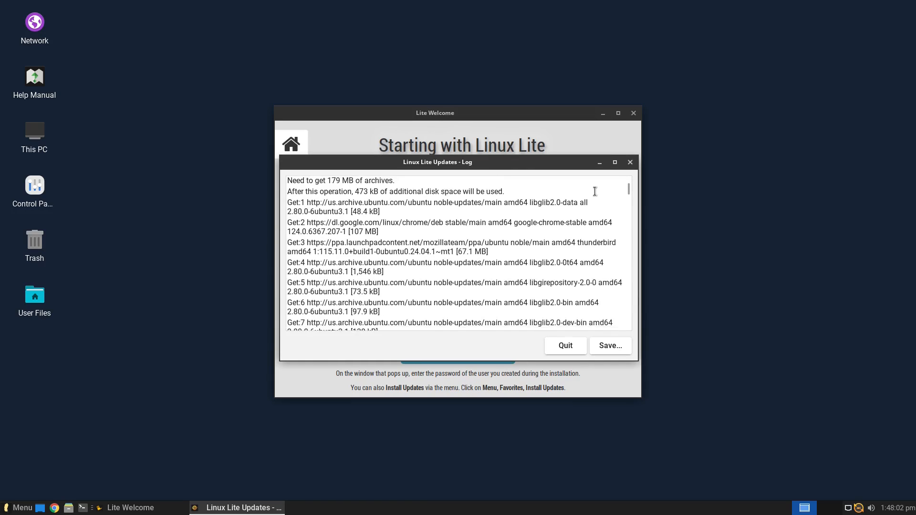
pyautogui.moveTo(628, 186); pyautogui.dragTo(631, 343)
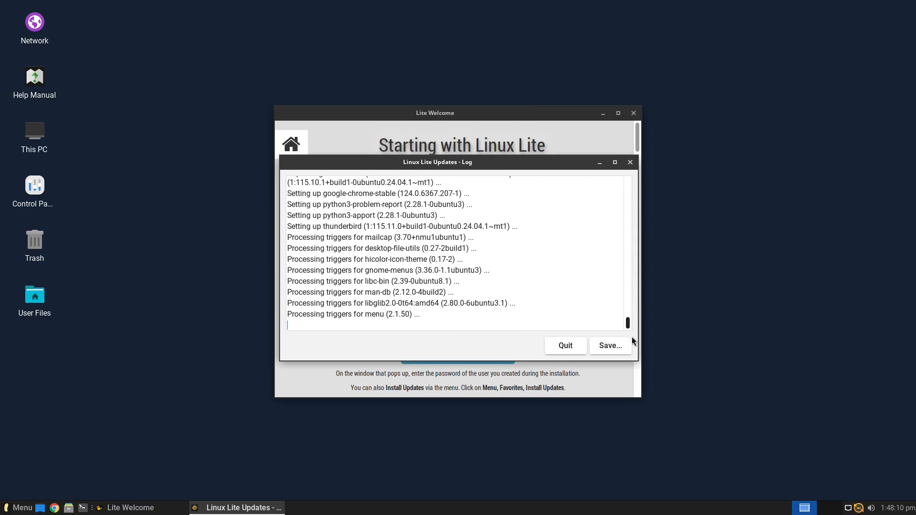
# Close the update log and open Install Drivers to view the Additional Drivers tab
pyautogui.click(566, 346)
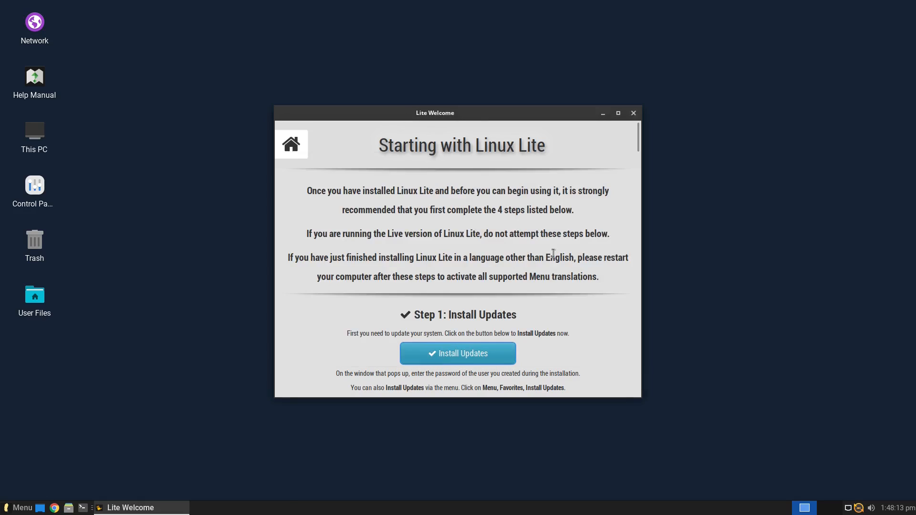
pyautogui.scroll(-5, 554, 291)
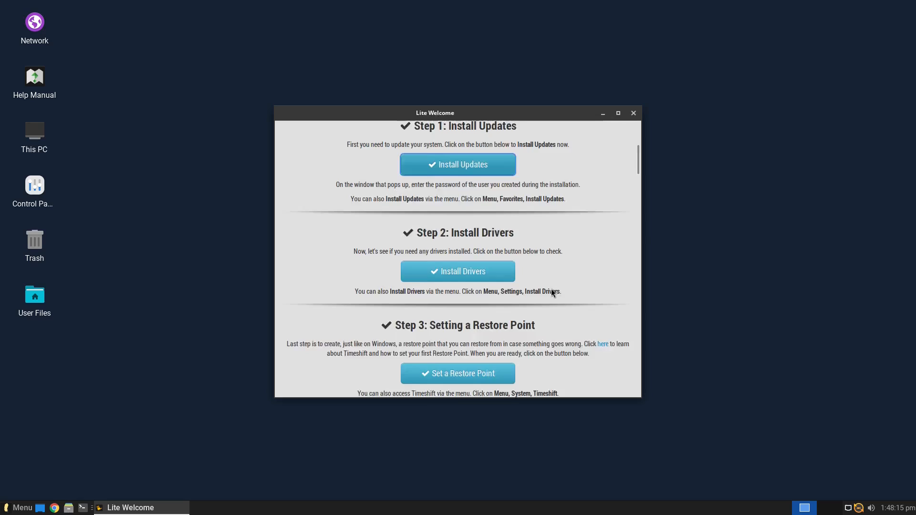
pyautogui.click(460, 231)
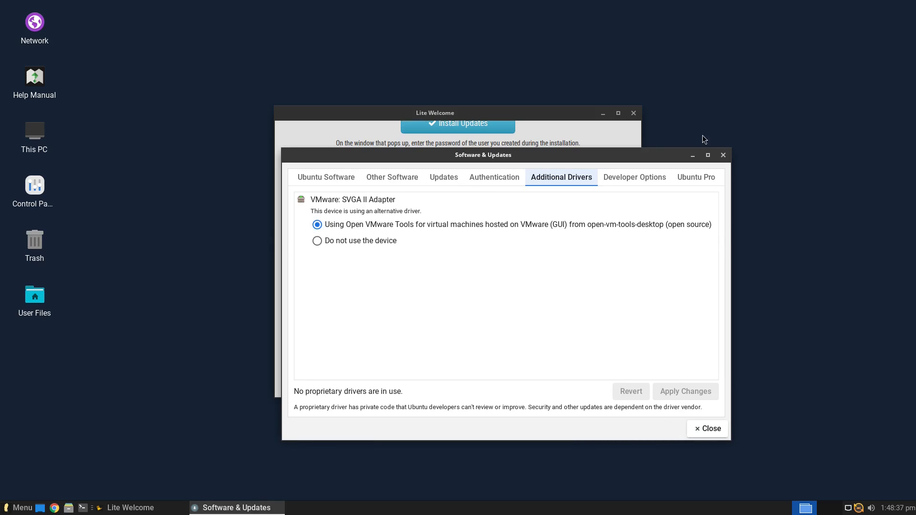
# Close Software & Updates and set up Timeshift RSYNC snapshots on dm-0 via Set a Restore Point
pyautogui.click(723, 155)
pyautogui.scroll(-3, 557, 236)
pyautogui.click(482, 266)
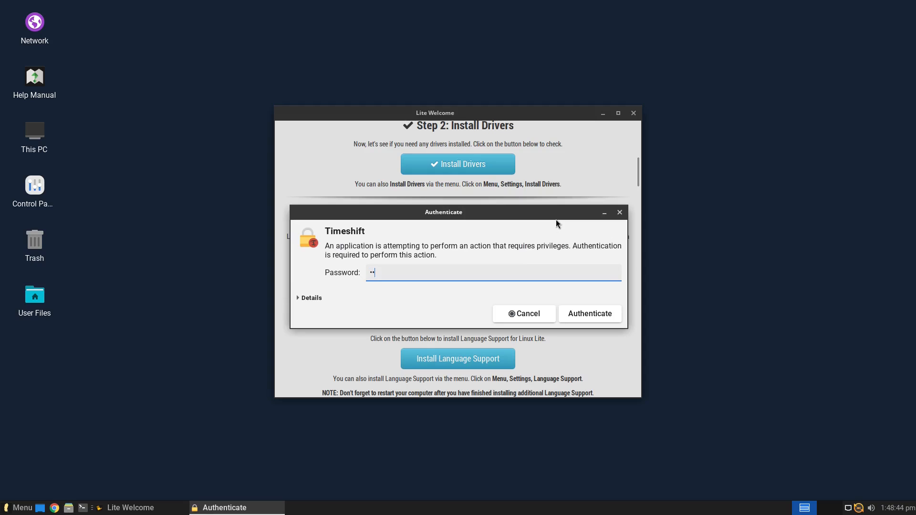
pyautogui.press('Return')
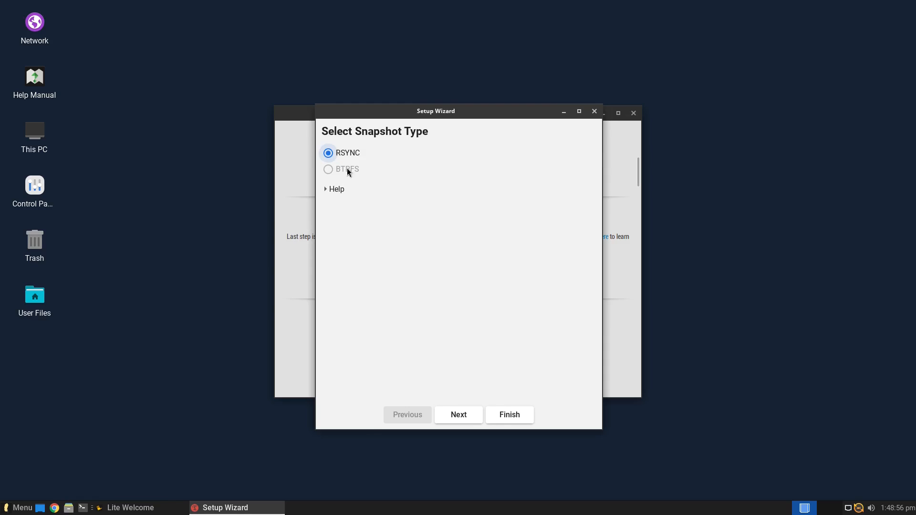
pyautogui.click(472, 412)
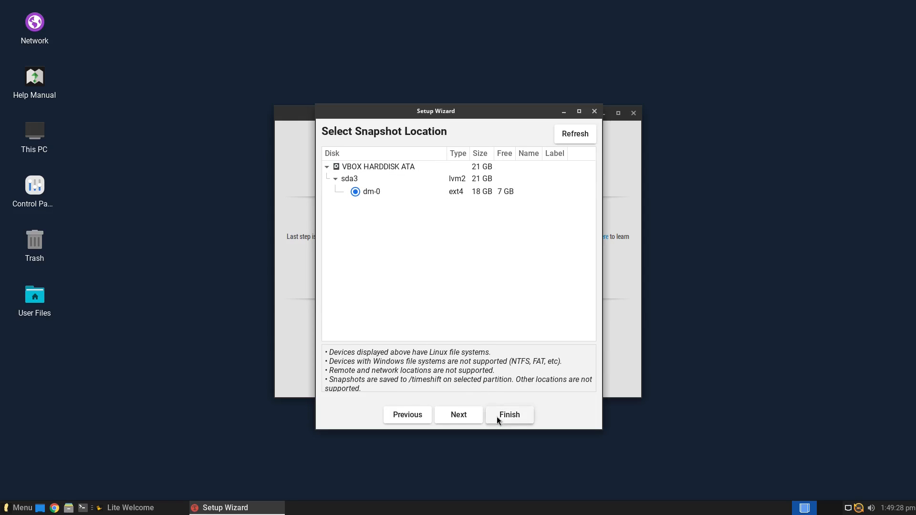
pyautogui.click(595, 112)
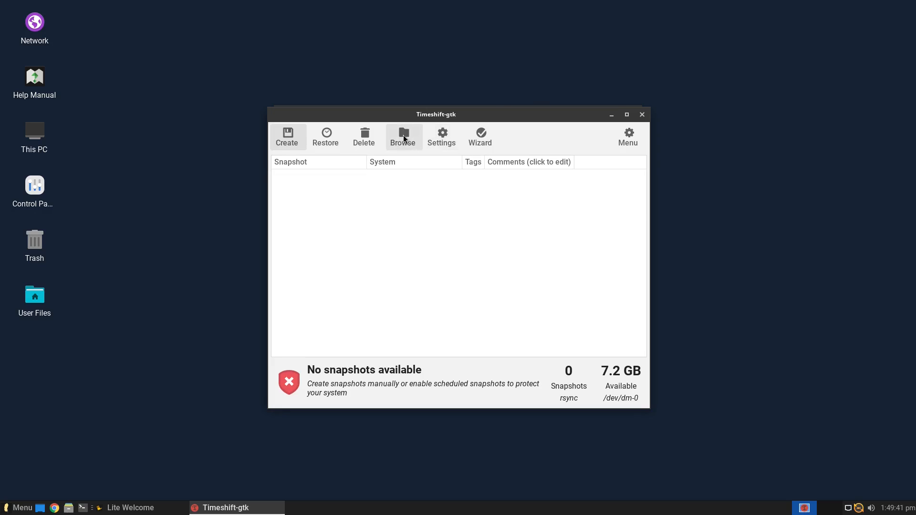
# Close Timeshift and open Language Support from the Lite Welcome guide
pyautogui.click(642, 114)
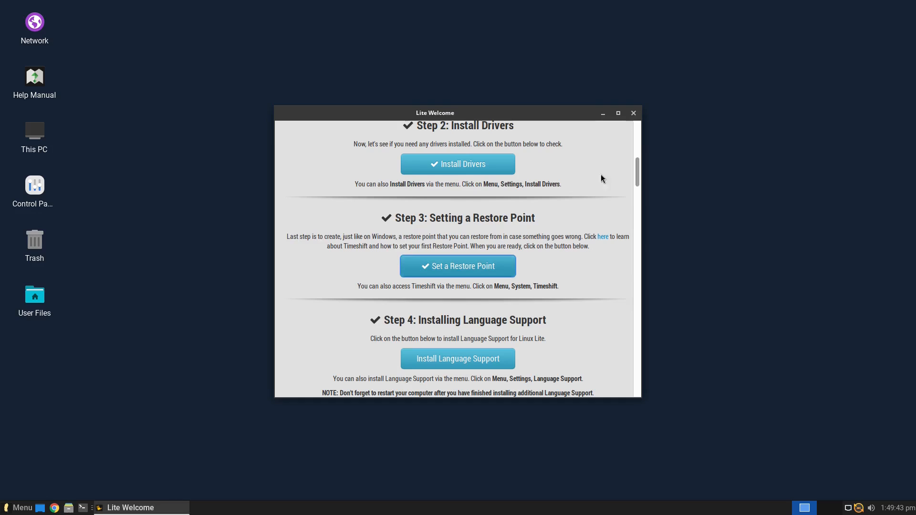
pyautogui.scroll(-3, 574, 276)
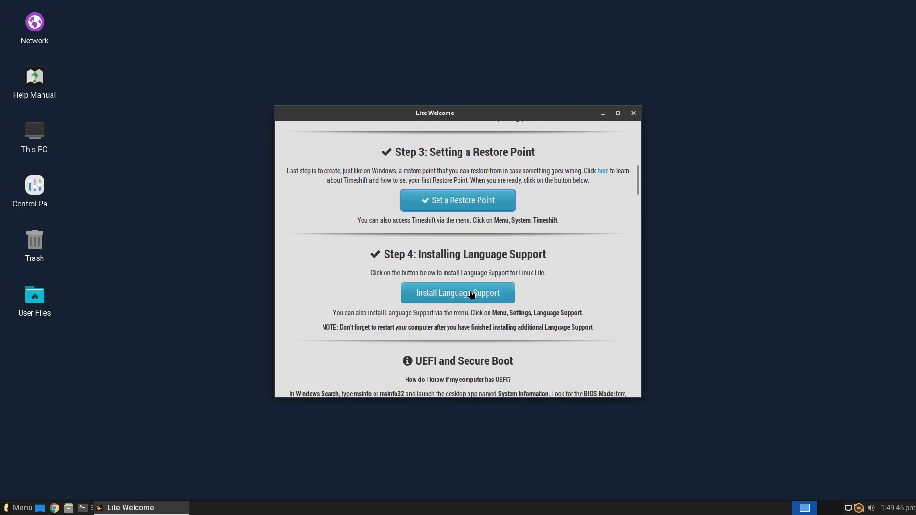
pyautogui.click(471, 295)
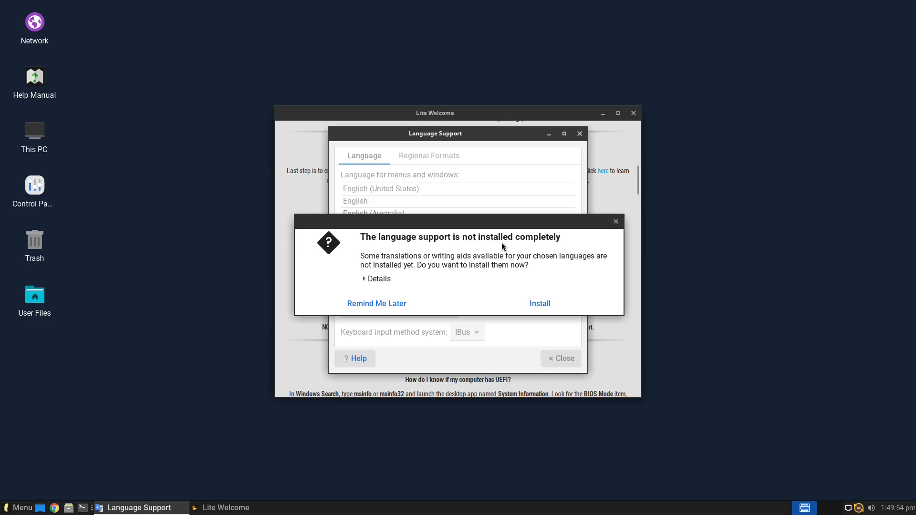
# Review the missing language packages and dismiss the prompt without installing them
pyautogui.click(378, 279)
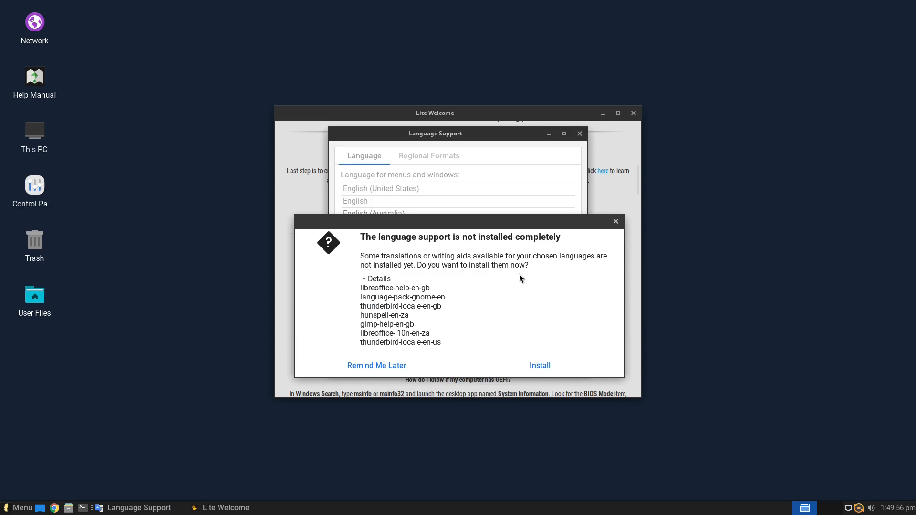
pyautogui.scroll(-5, 436, 306)
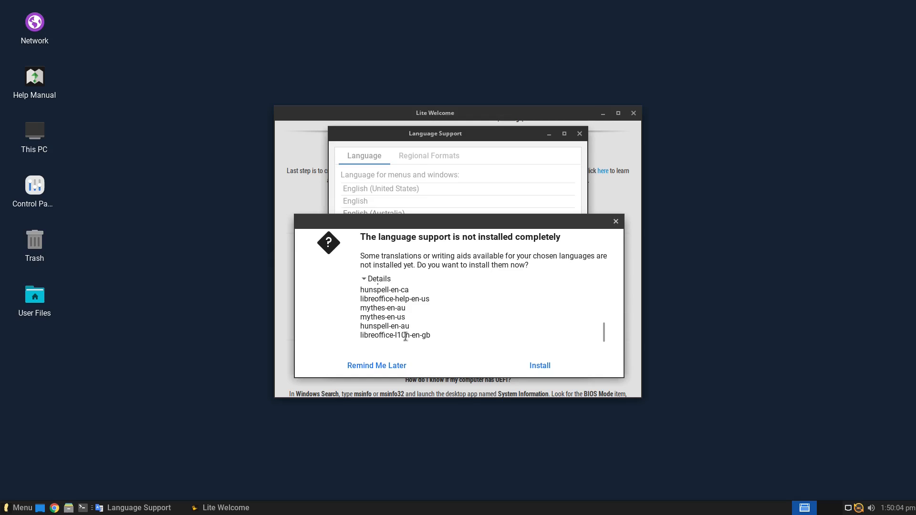
pyautogui.scroll(-1, 424, 334)
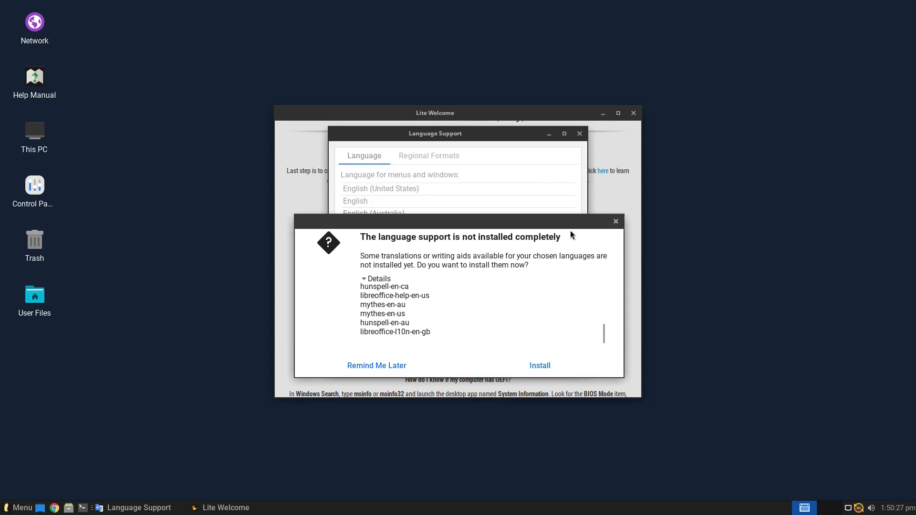
pyautogui.click(616, 223)
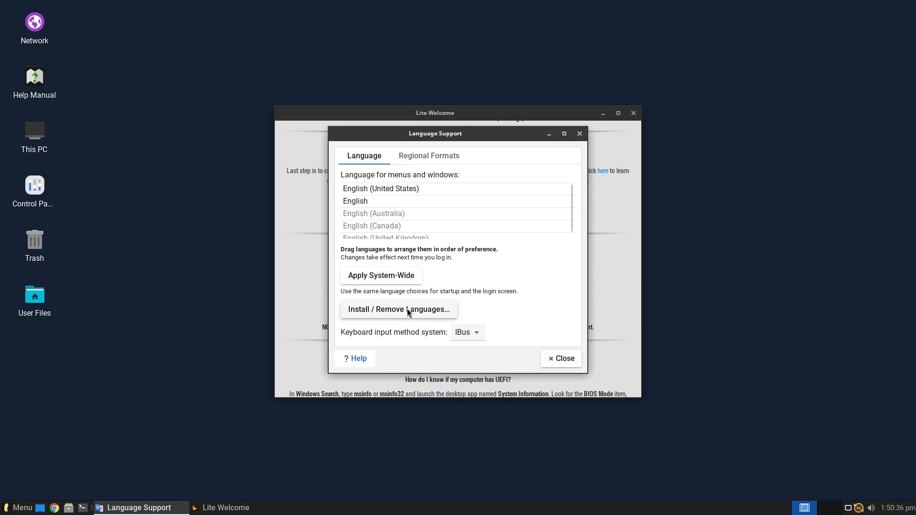
# Check the Regional Formats tab, return to Language, and close Language Support
pyautogui.click(429, 156)
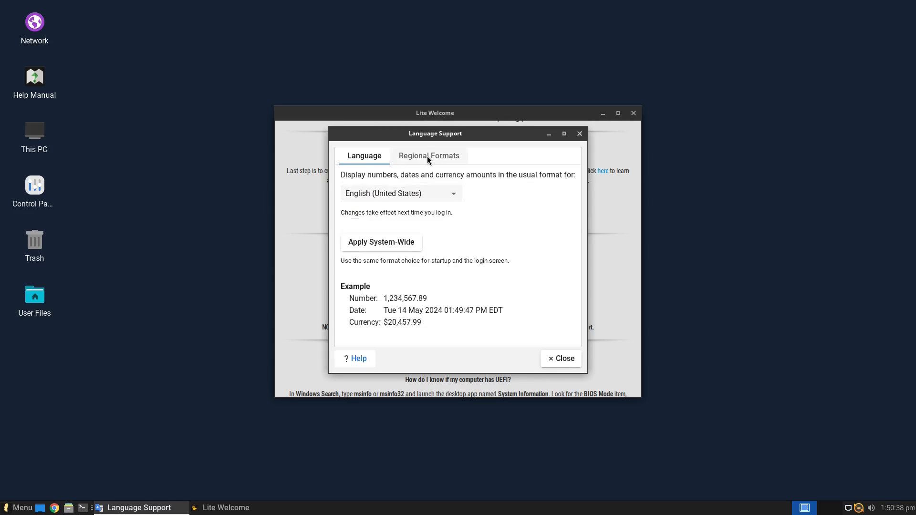
pyautogui.click(364, 158)
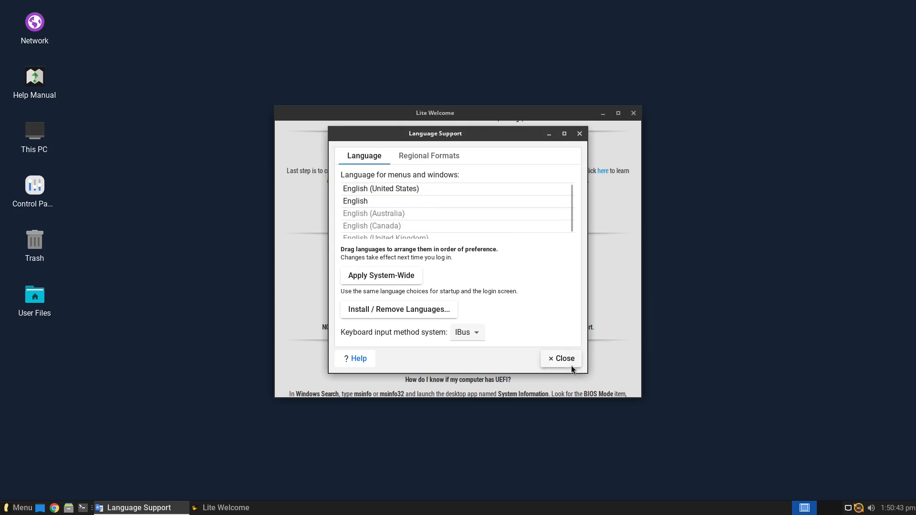
pyautogui.click(549, 360)
pyautogui.scroll(-15, 573, 309)
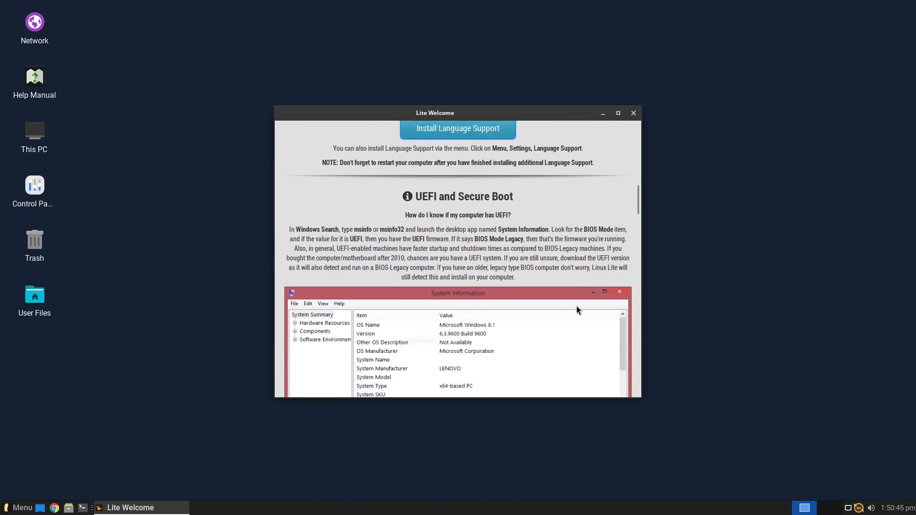
# Scroll through Lite Welcome, close it, and bring up the tray update icon's menu
pyautogui.scroll(8, 577, 306)
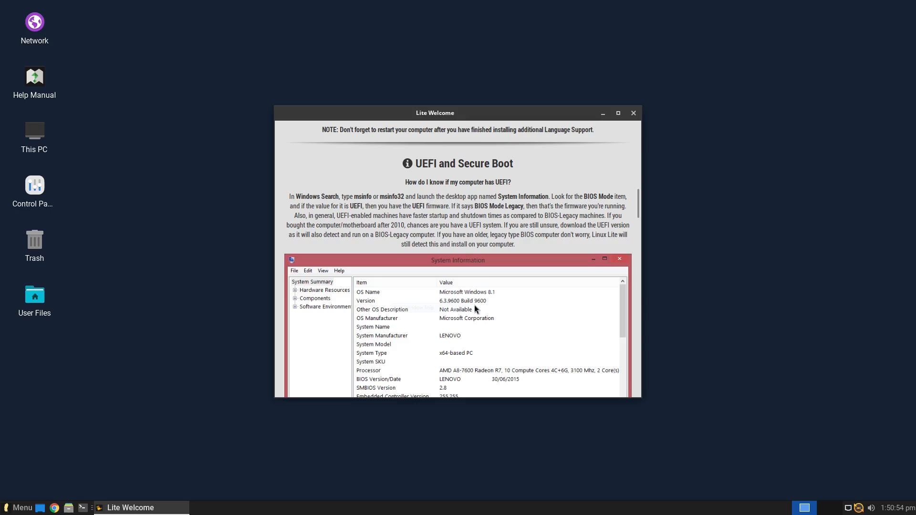
pyautogui.scroll(-10, 446, 244)
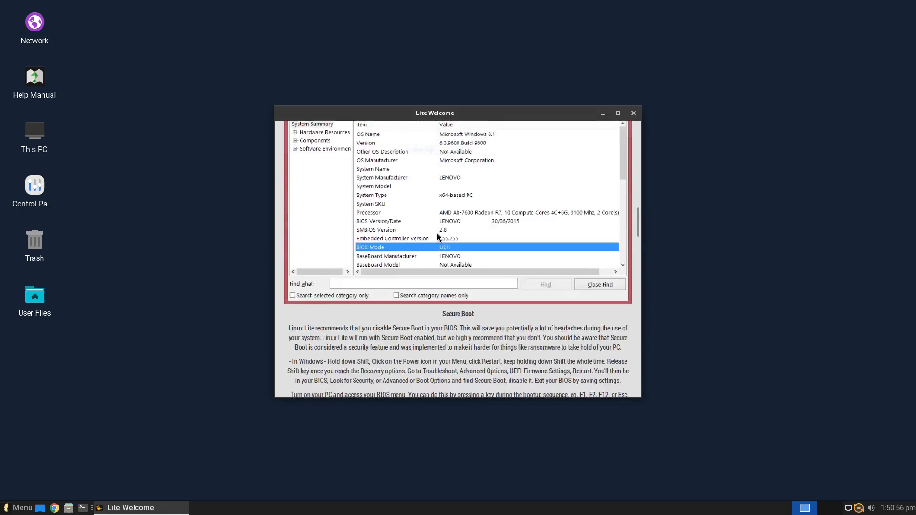
pyautogui.scroll(-6, 447, 244)
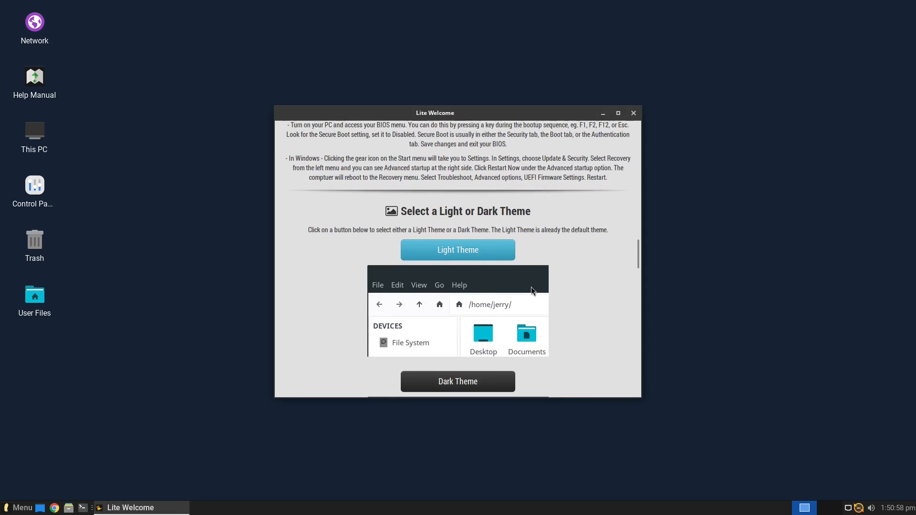
pyautogui.scroll(-3, 517, 279)
pyautogui.scroll(5, 517, 279)
pyautogui.scroll(-5, 509, 267)
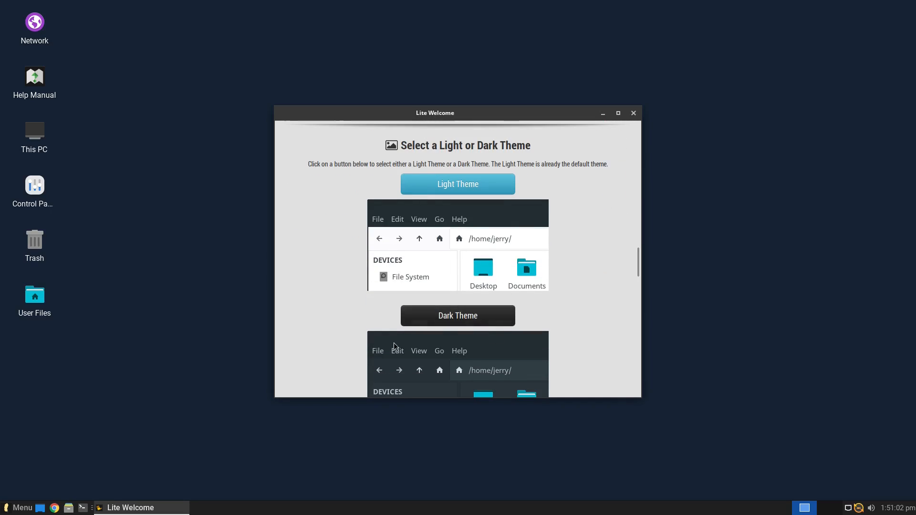
pyautogui.scroll(15, 432, 311)
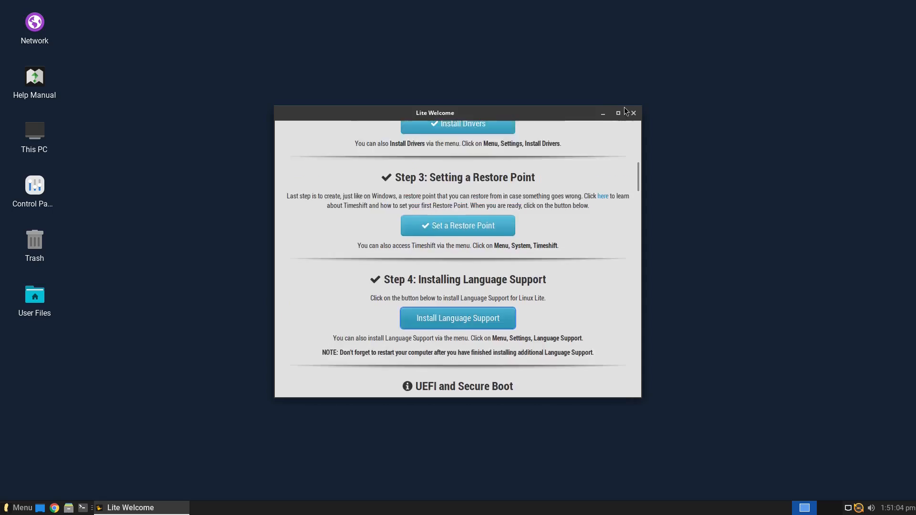
pyautogui.click(634, 113)
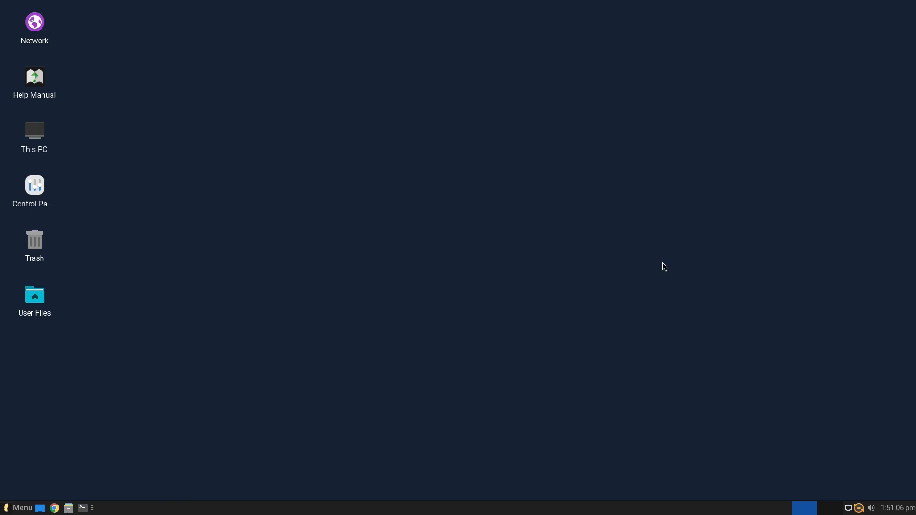
pyautogui.rightClick(860, 508)
# Set the update indicator's Refresh cache option to 'never' and close its preferences
pyautogui.click(833, 479)
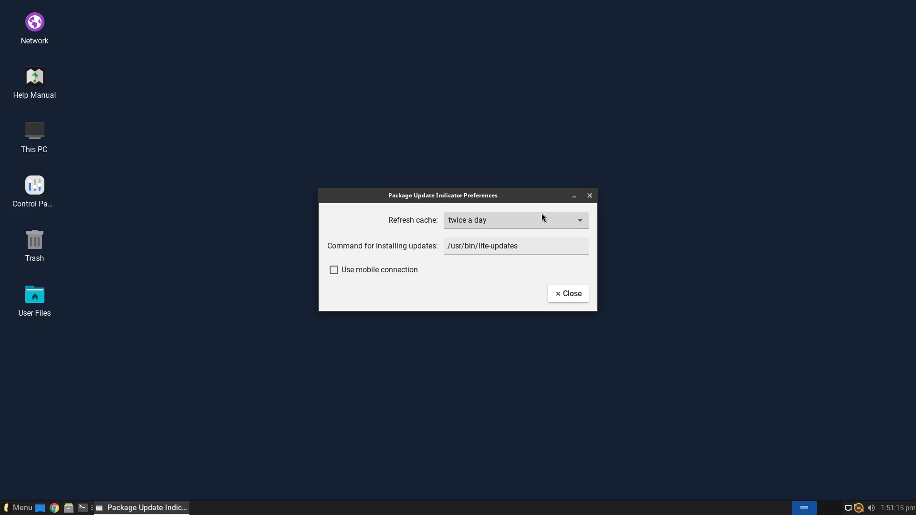
pyautogui.click(559, 226)
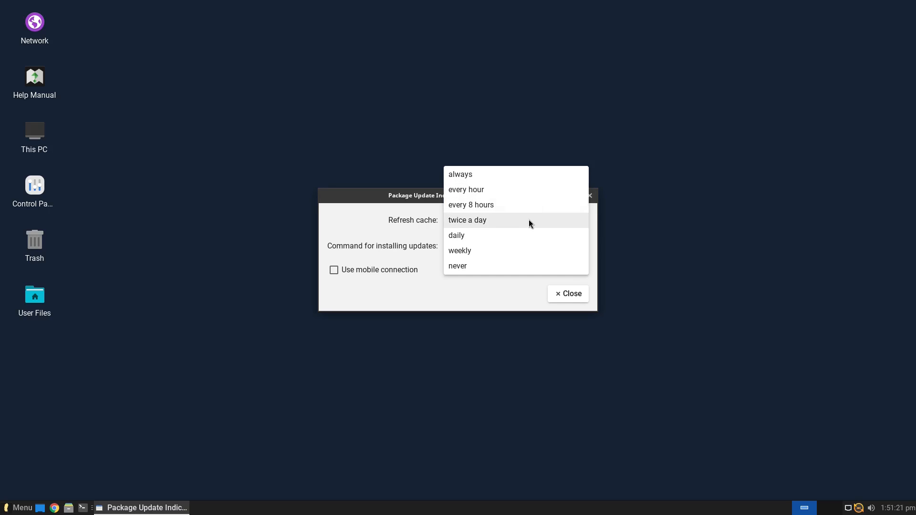
pyautogui.click(476, 266)
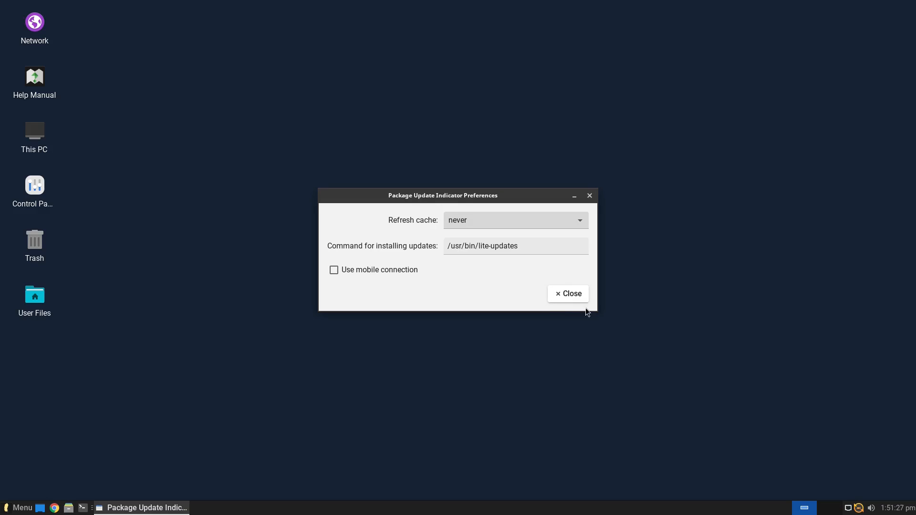
pyautogui.click(572, 295)
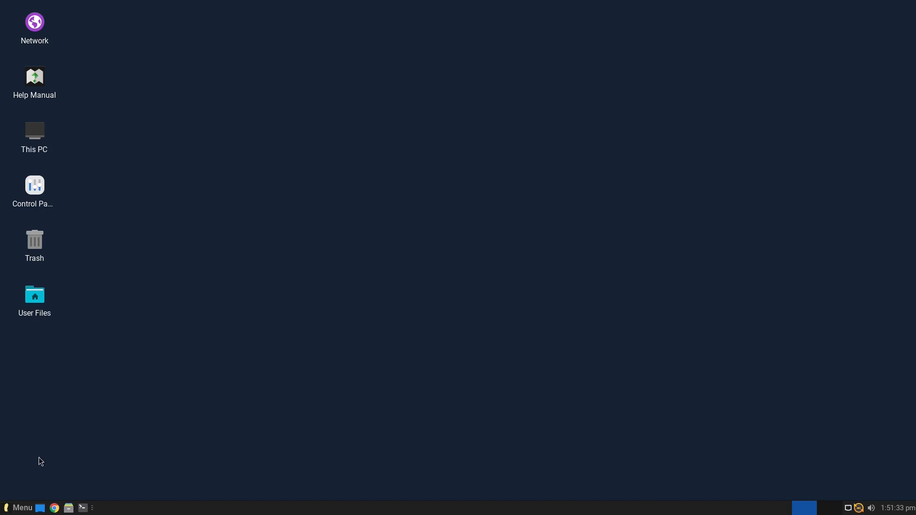
# From Menu > Settings, look at Lite Auto Login unchanged, then open Lite Desktop's Desktop Icons
pyautogui.click(20, 508)
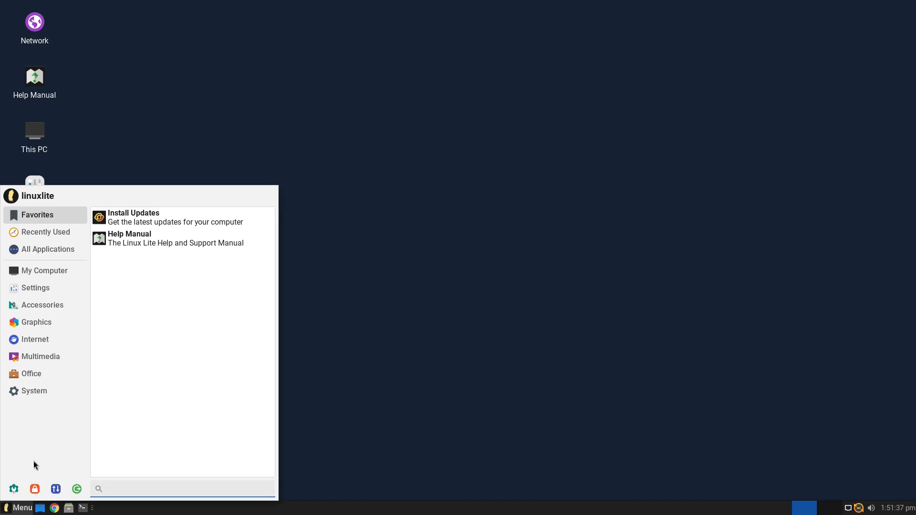
pyautogui.click(18, 490)
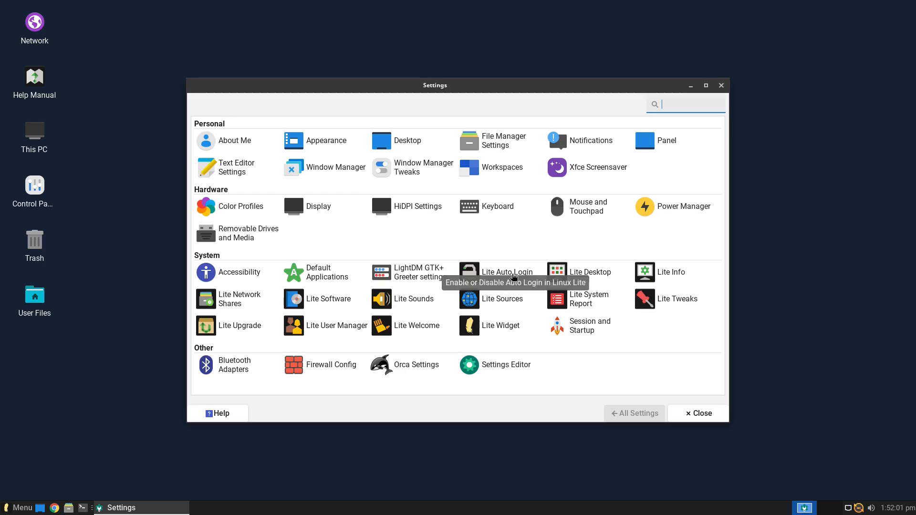
pyautogui.click(510, 275)
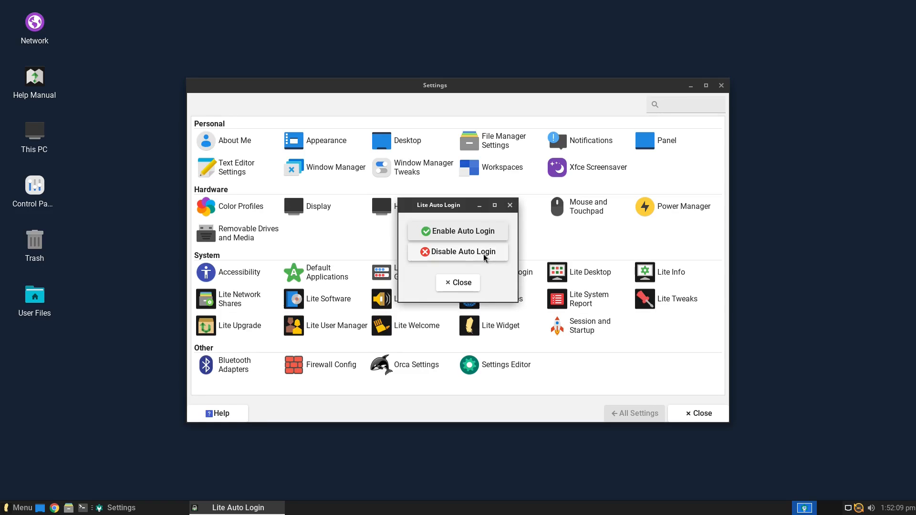
pyautogui.click(509, 205)
pyautogui.click(590, 275)
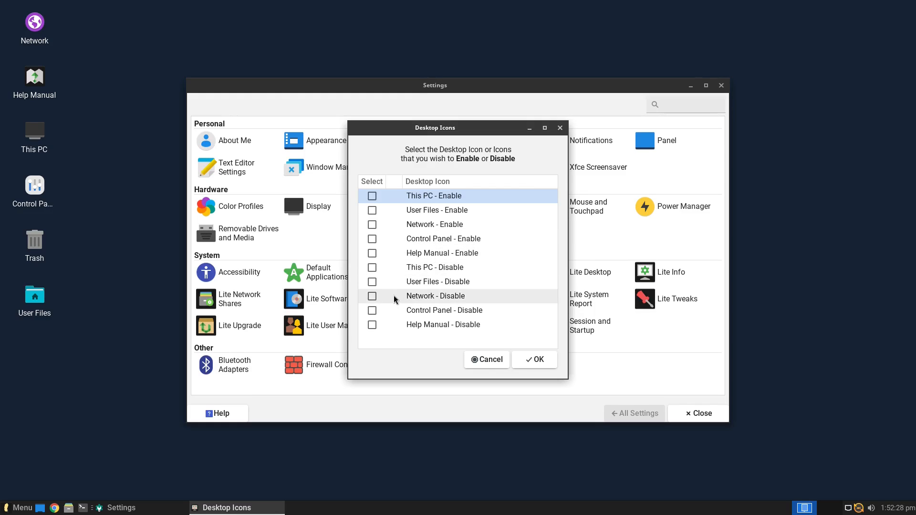
# Disable the This PC desktop icon and confirm with OK
pyautogui.click(372, 268)
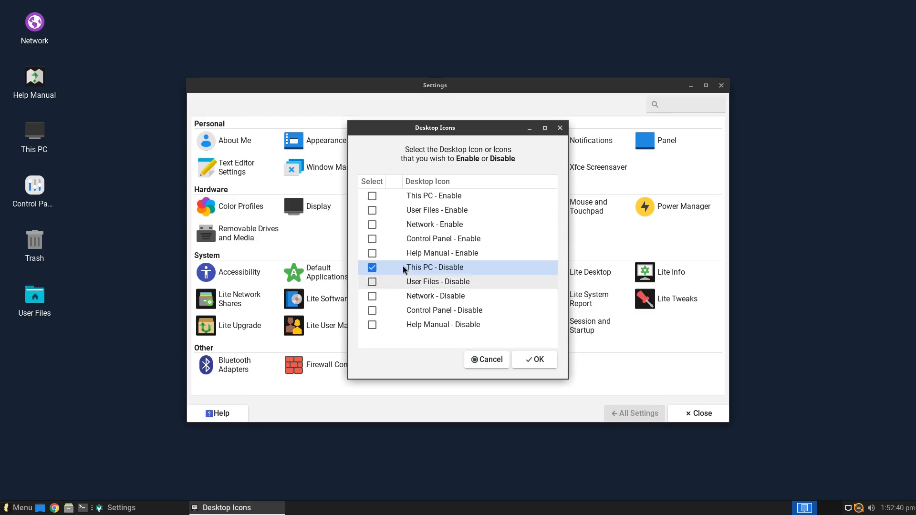
pyautogui.click(539, 360)
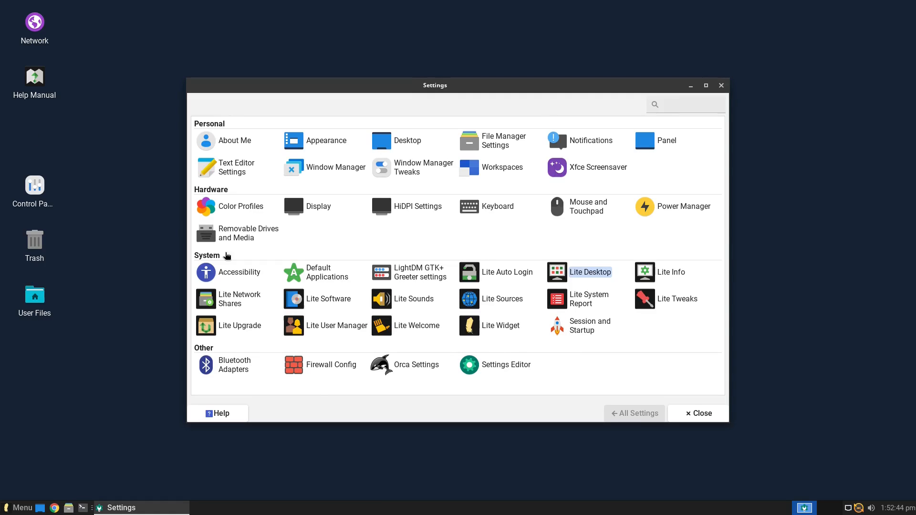
pyautogui.click(676, 273)
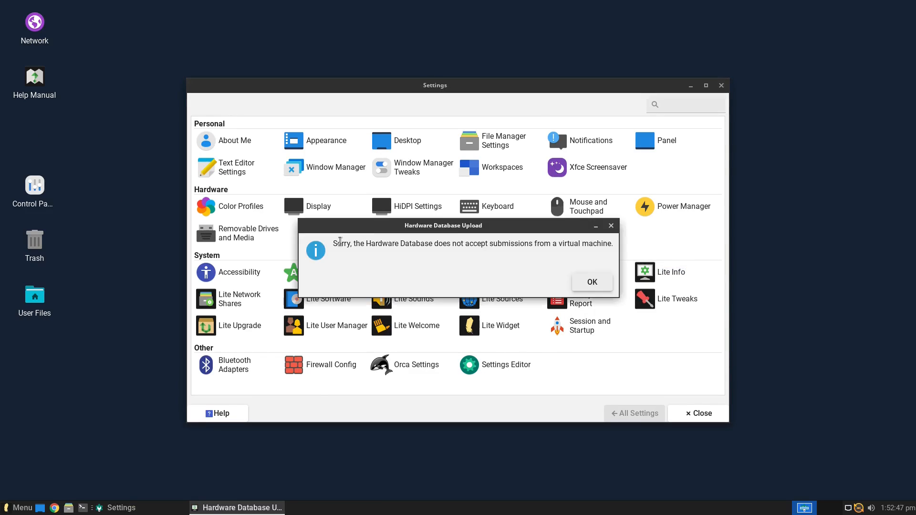
pyautogui.click(599, 284)
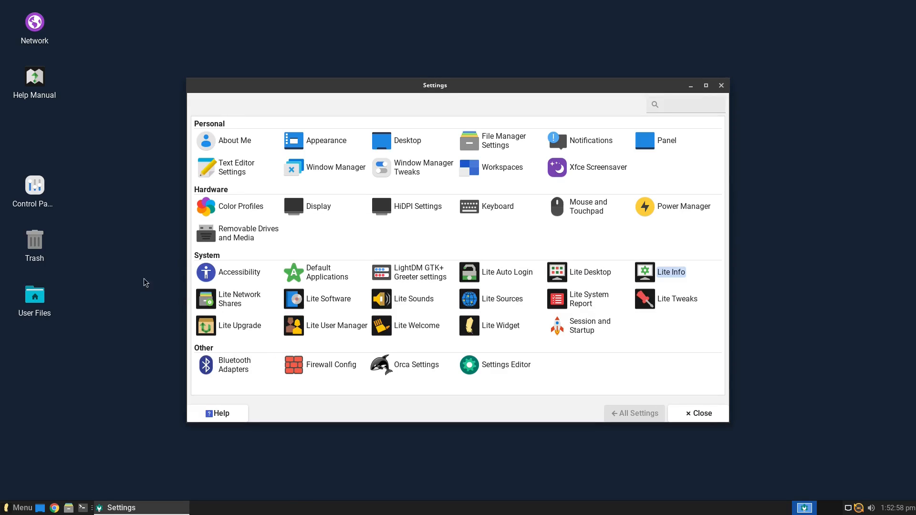
pyautogui.click(259, 302)
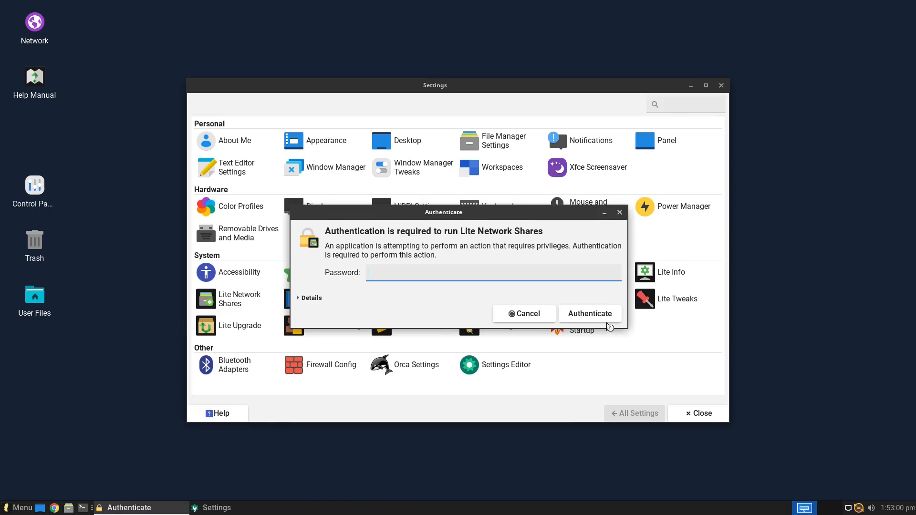
pyautogui.write('***')
pyautogui.click(607, 322)
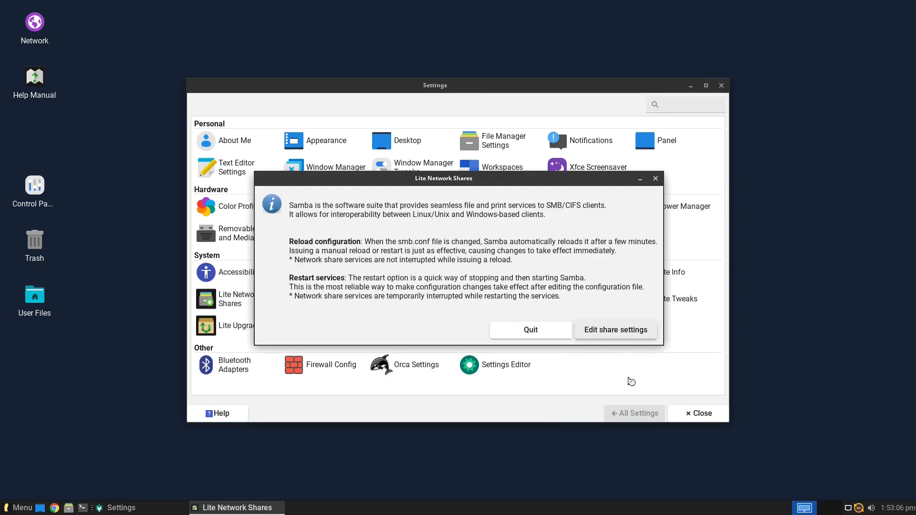
pyautogui.click(657, 179)
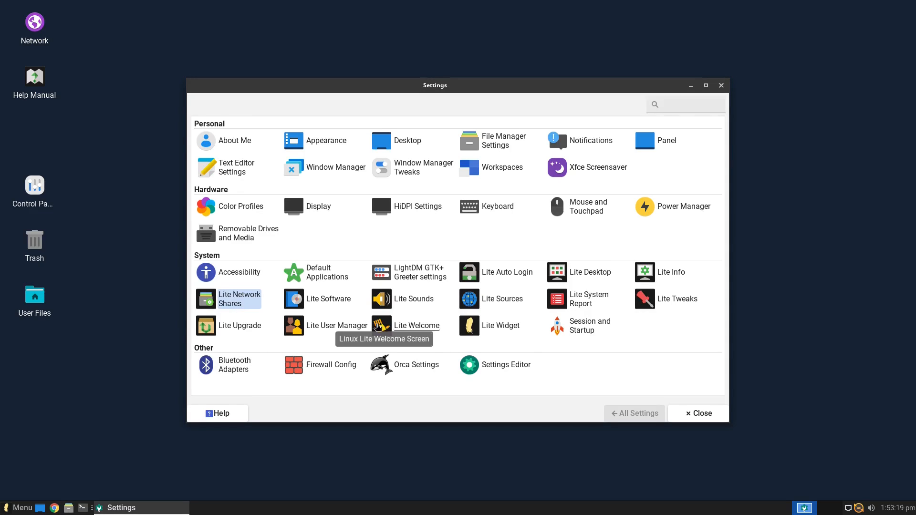
pyautogui.click(329, 302)
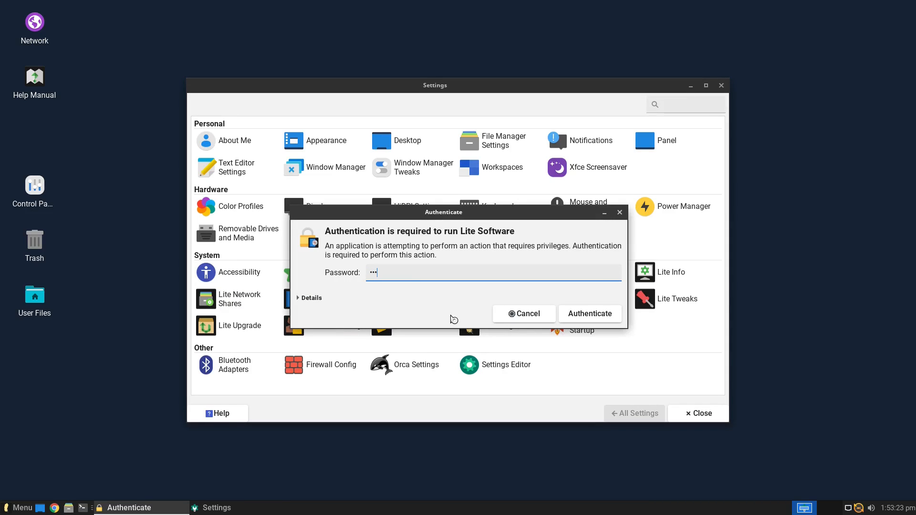
# Authorize Lite Software with the account password, update software sources, and choose Install Software
pyautogui.press('Return')
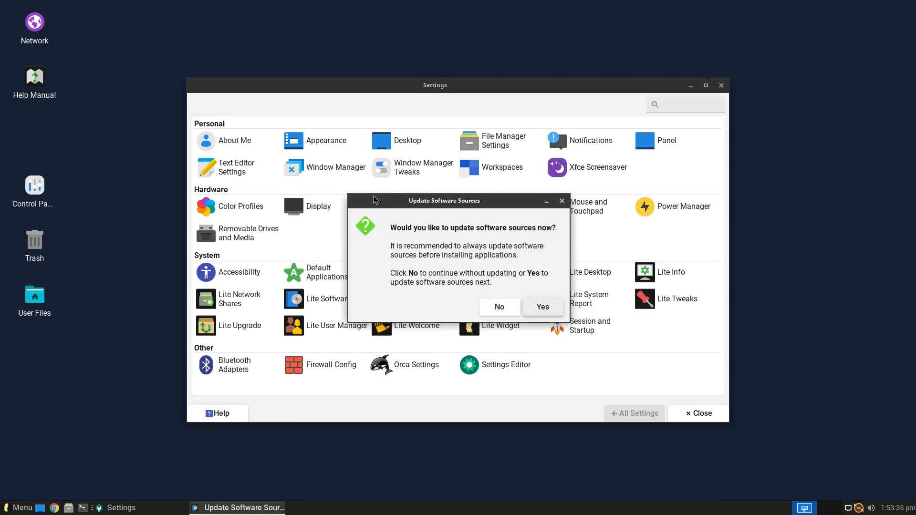
pyautogui.click(545, 309)
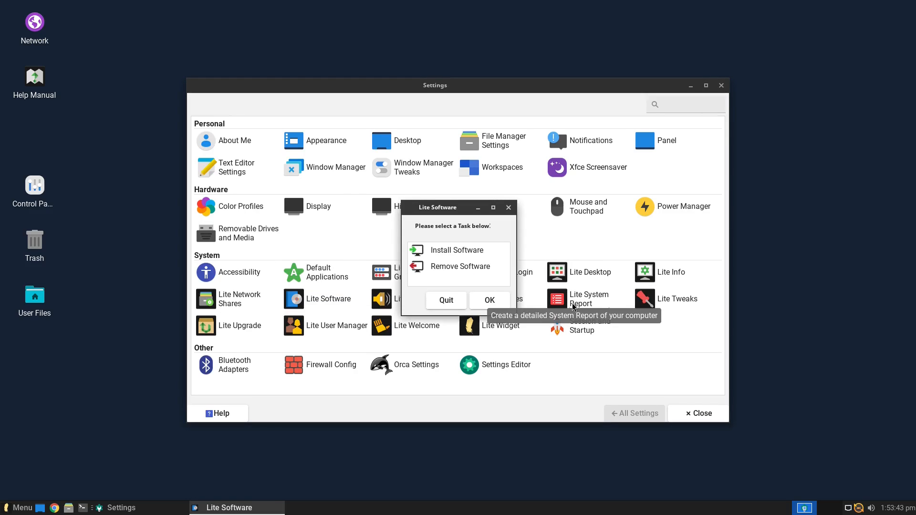
pyautogui.click(475, 250)
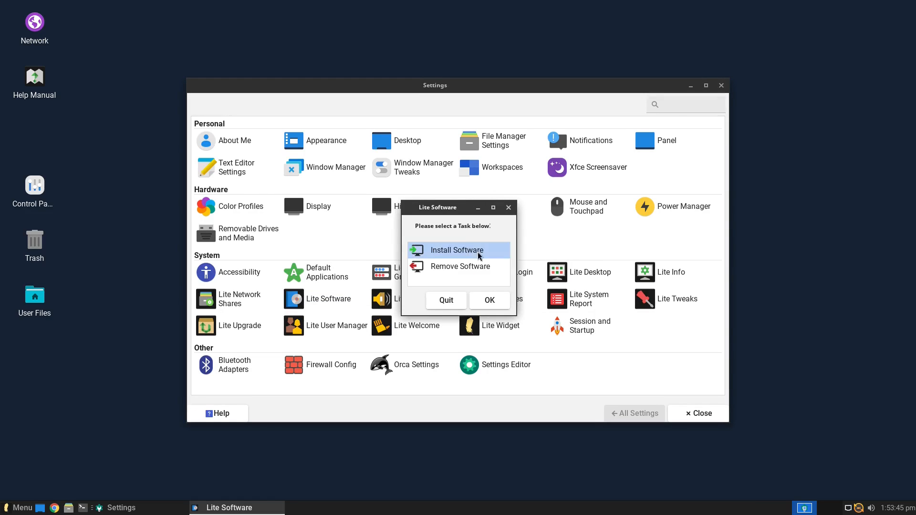
# Open the Install Software list and browse the Audacity, Calibre and Dropbox entries
pyautogui.click(490, 302)
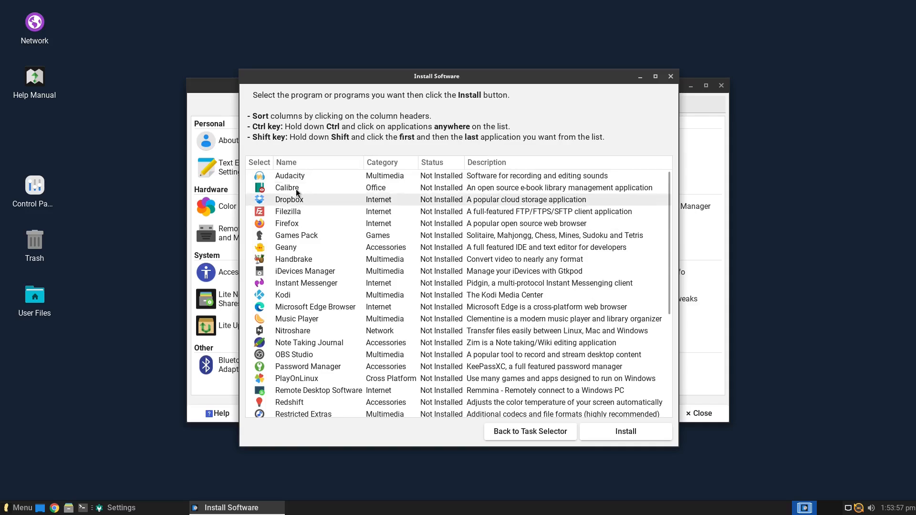
pyautogui.scroll(-1, 621, 335)
pyautogui.scroll(-5, 639, 220)
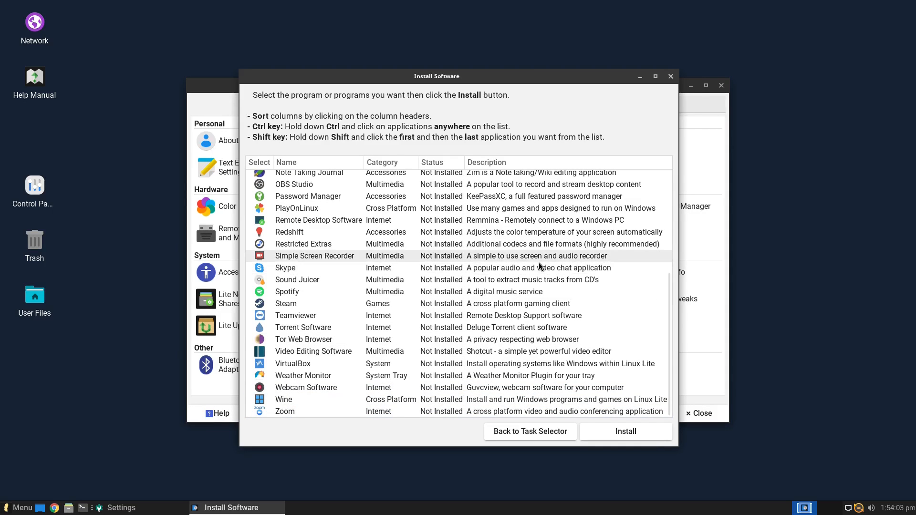
pyautogui.scroll(6, 470, 272)
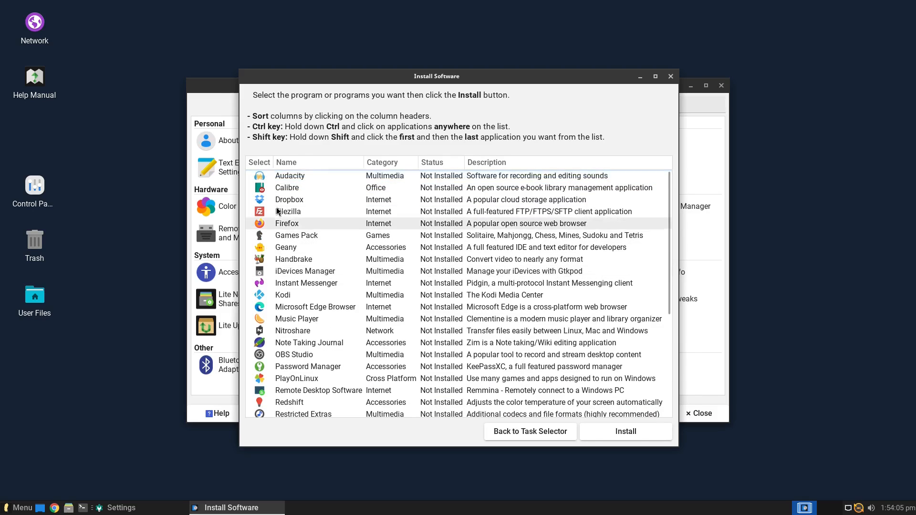
pyautogui.click(282, 178)
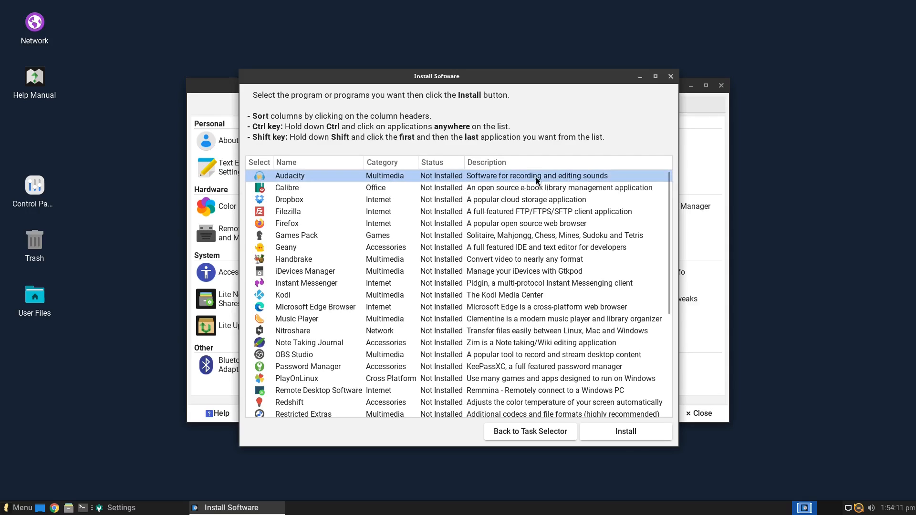
pyautogui.click(342, 191)
pyautogui.click(324, 202)
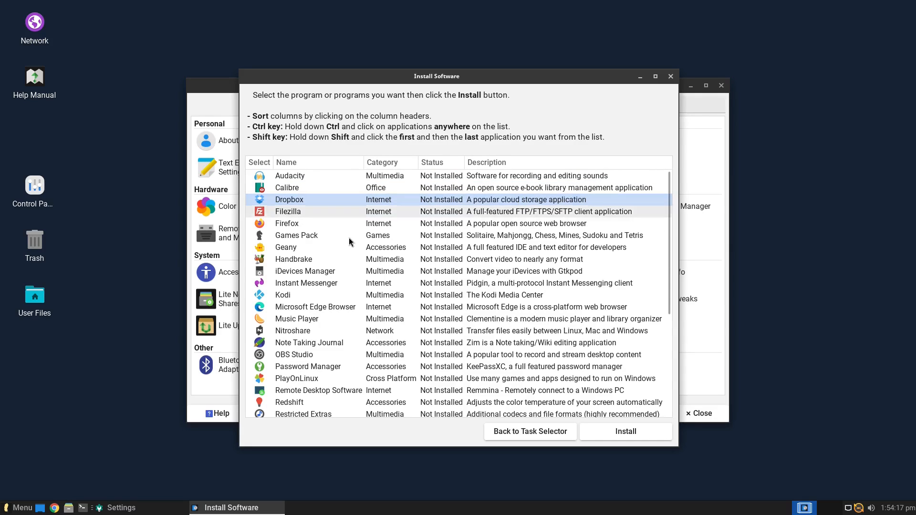
pyautogui.scroll(-5, 329, 262)
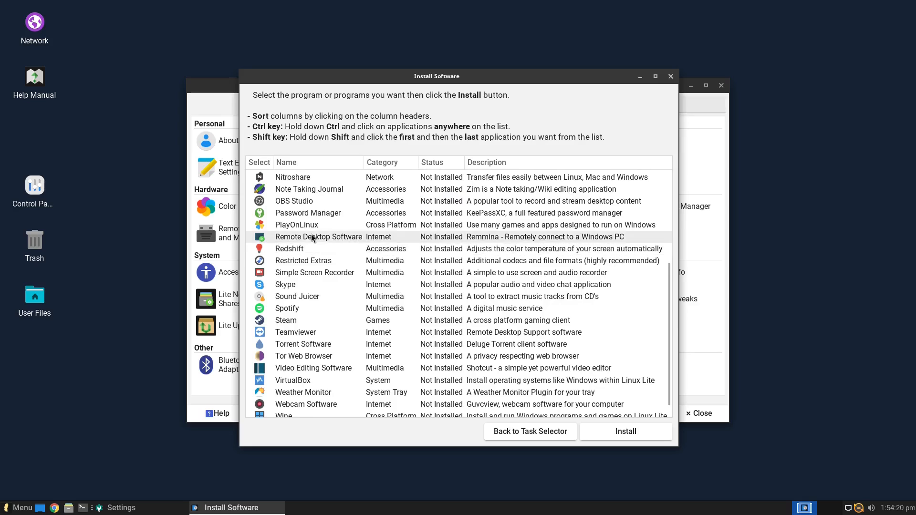
pyautogui.scroll(5, 334, 269)
# Browse Microsoft Edge, Teamviewer, Tor and Video Editing entries, then select Firefox
pyautogui.click(313, 307)
pyautogui.scroll(-1, 310, 305)
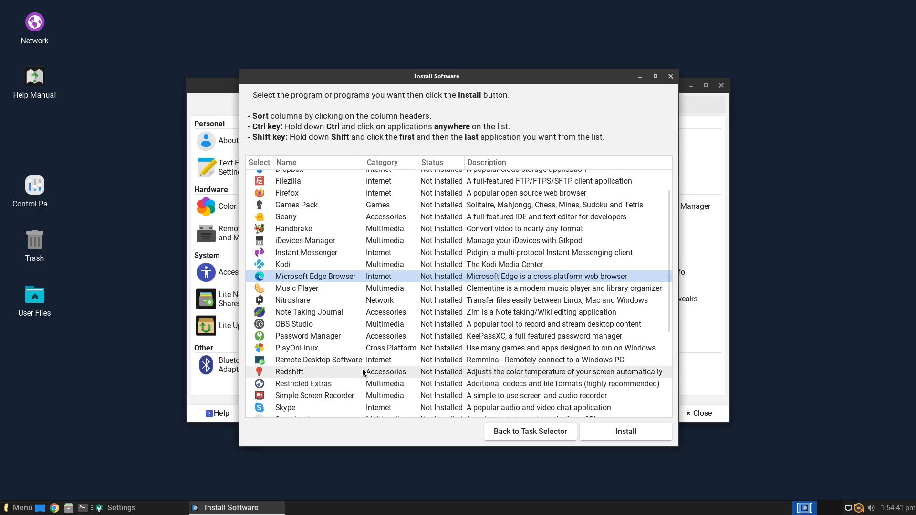
pyautogui.scroll(-3, 328, 355)
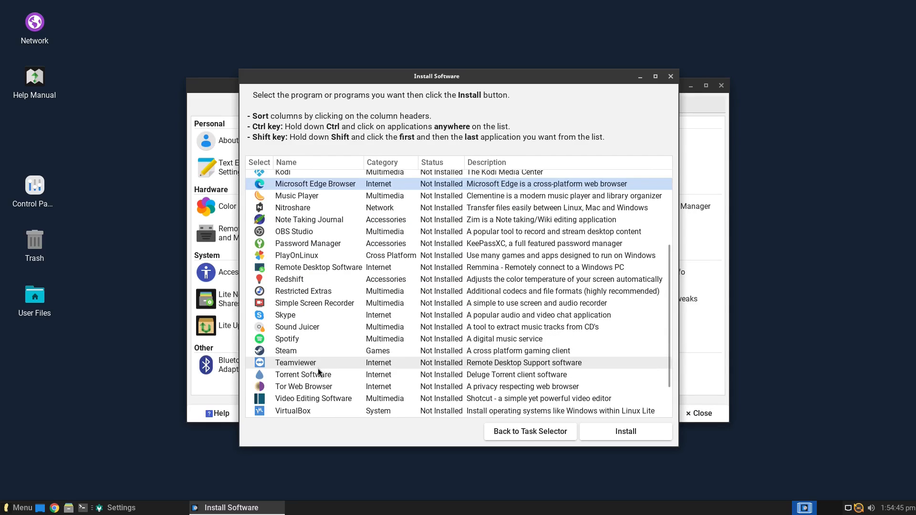
pyautogui.click(306, 365)
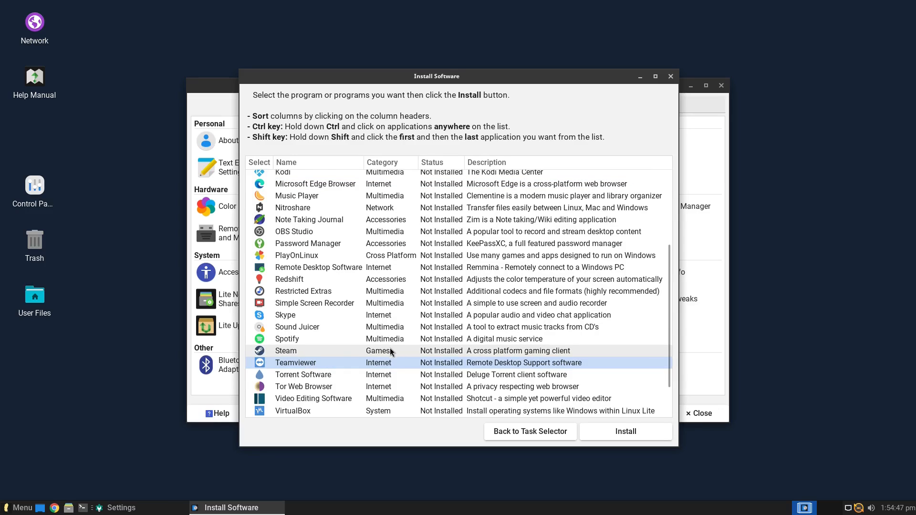
pyautogui.click(319, 388)
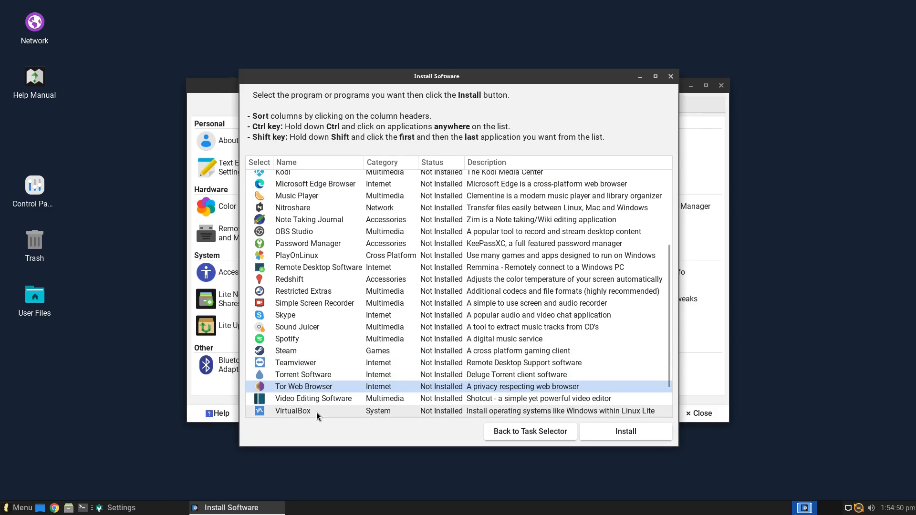
pyautogui.click(334, 400)
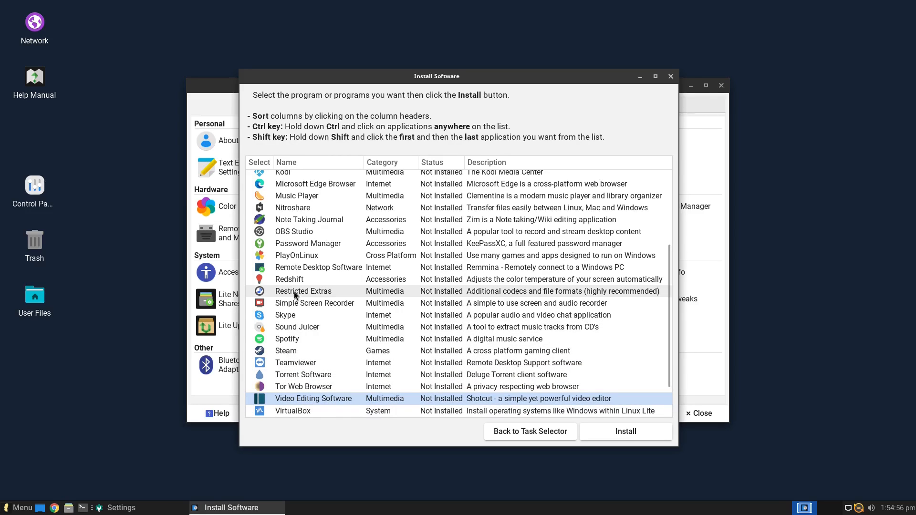
pyautogui.scroll(5, 298, 260)
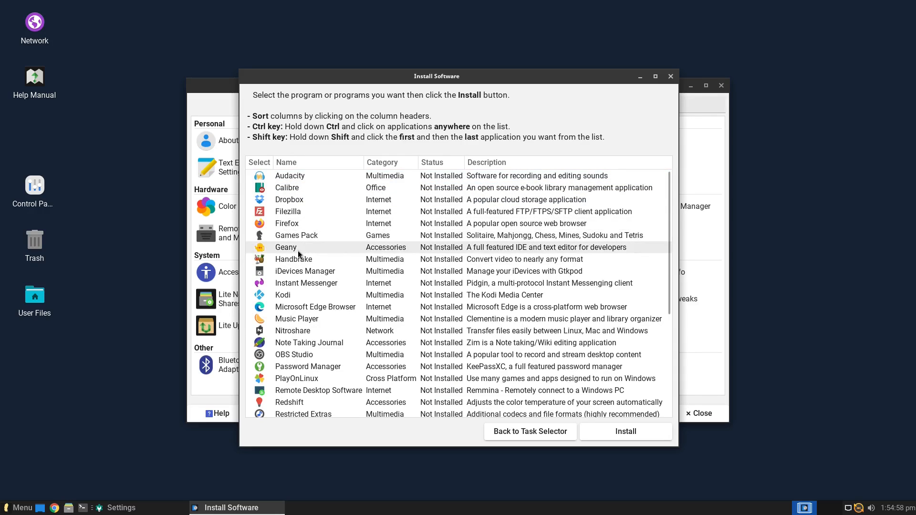
pyautogui.click(292, 224)
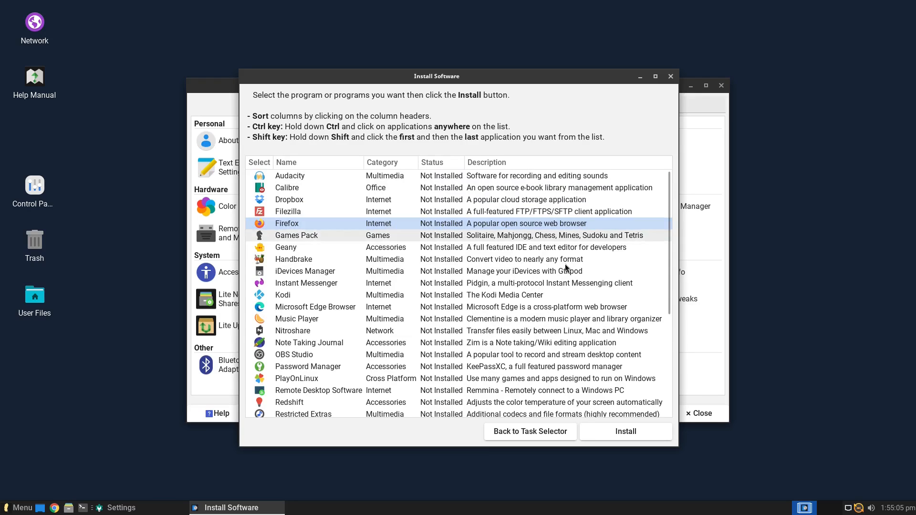
# Install Firefox, confirming to proceed, and acknowledge the completion message
pyautogui.click(655, 431)
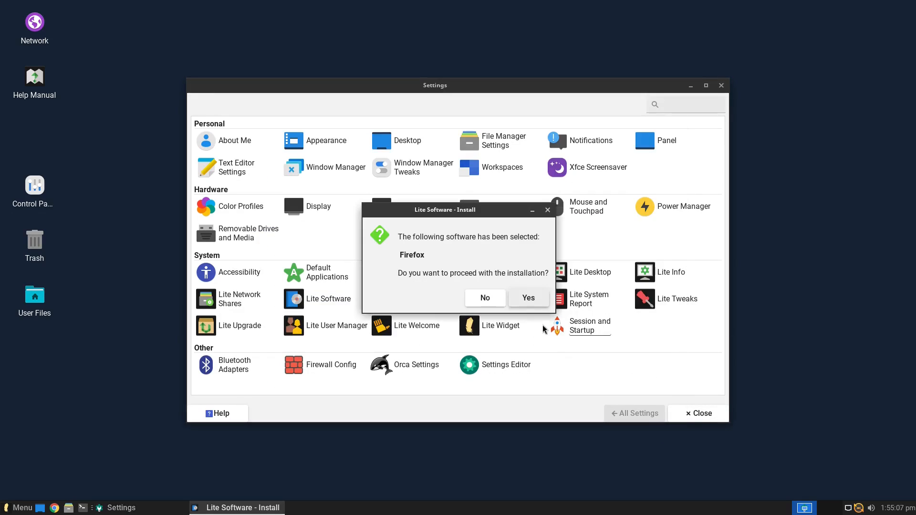
pyautogui.click(531, 300)
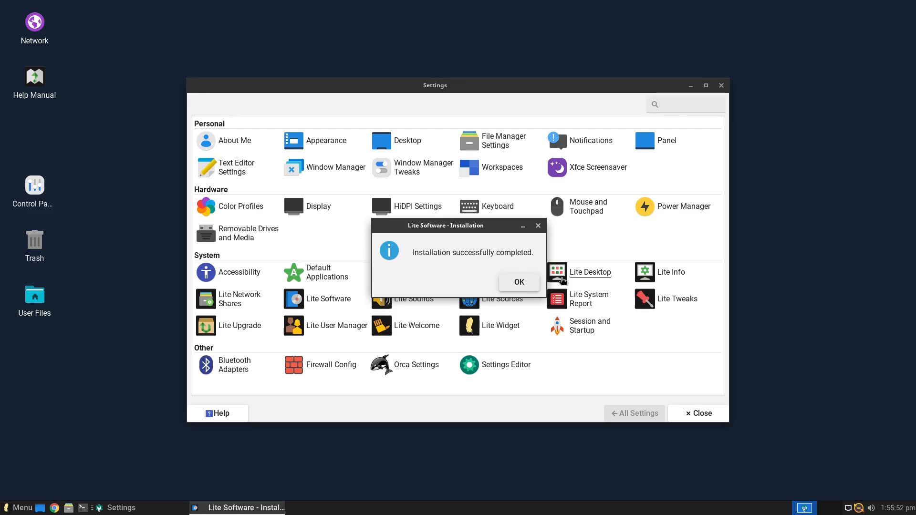
pyautogui.click(522, 282)
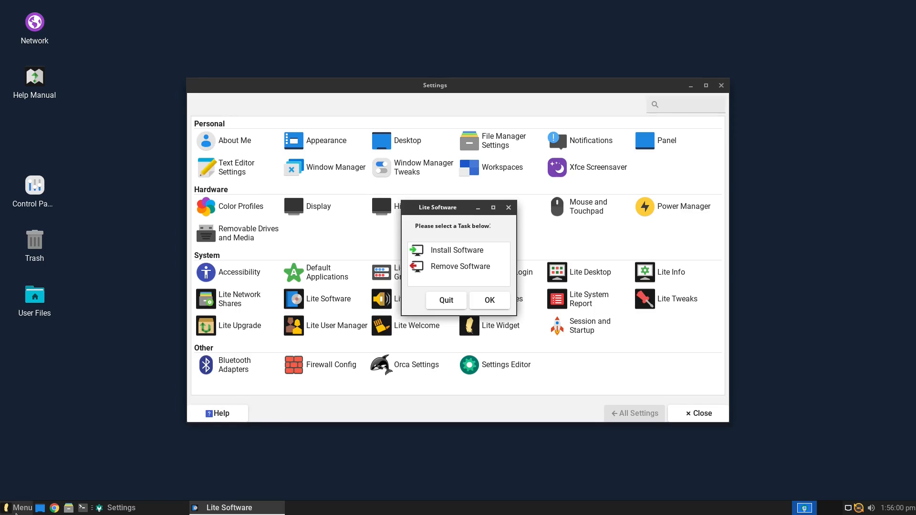
# Launch the Firefox web browser from Menu > Internet
pyautogui.click(19, 507)
pyautogui.click(47, 329)
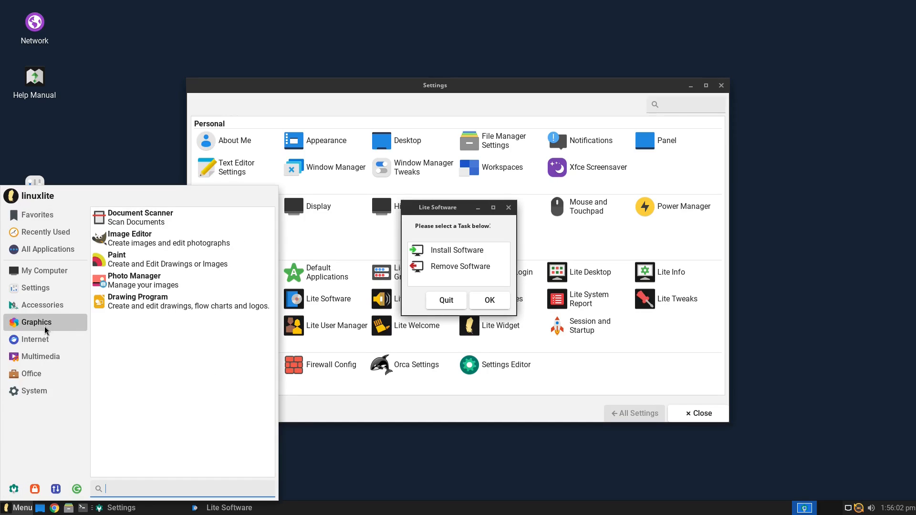
pyautogui.click(45, 341)
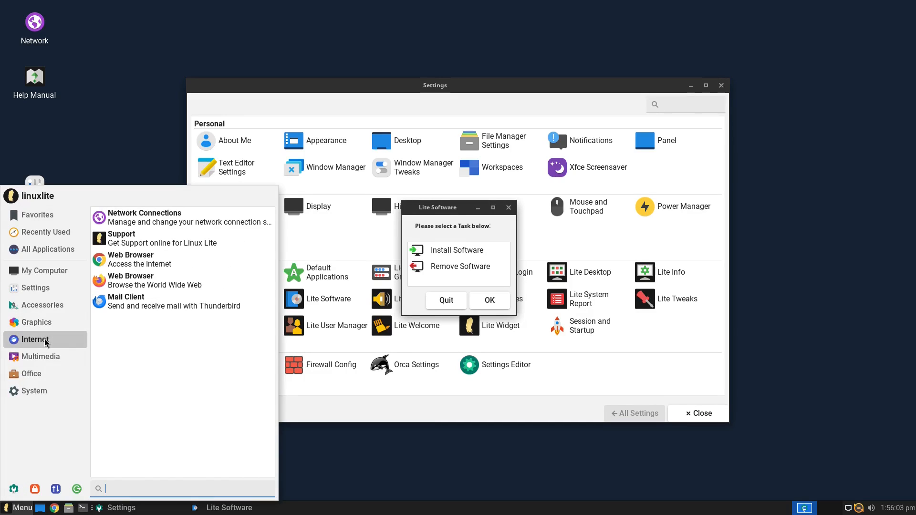
pyautogui.click(143, 282)
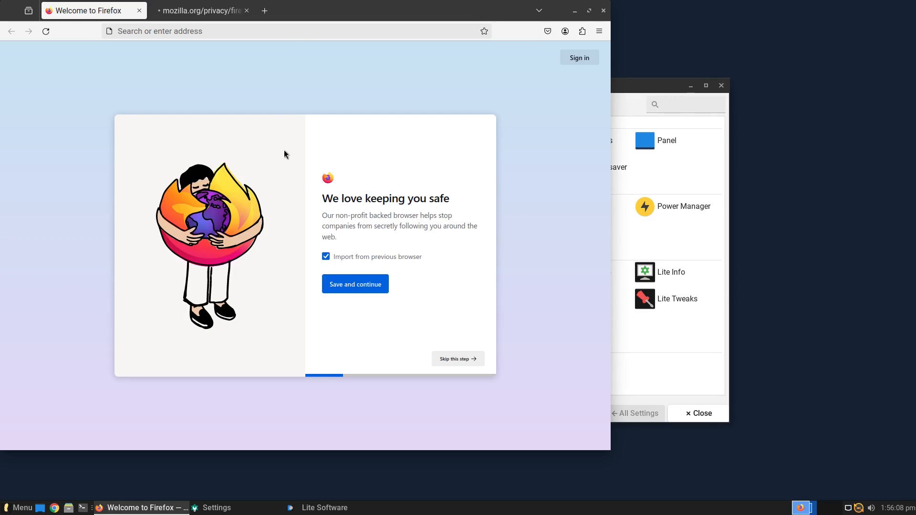
# Open Help > About Firefox to see version 126.0 (64-bit)
pyautogui.press('alt')
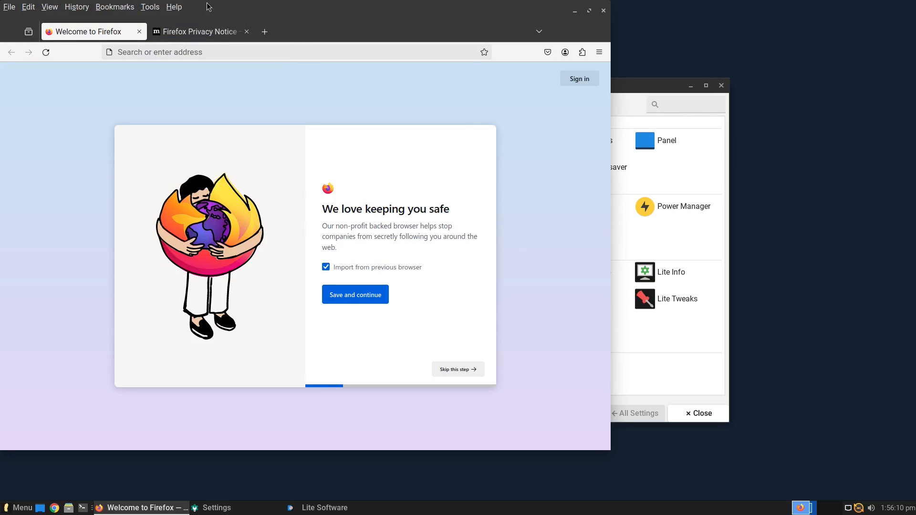
pyautogui.click(175, 7)
pyautogui.click(216, 120)
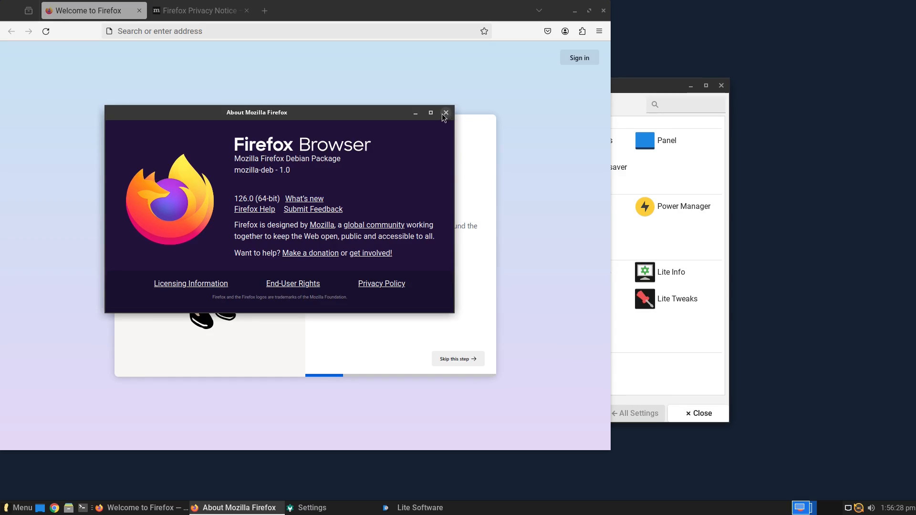
# Run 'sudo apt install firefox' in a new terminal, showing firefox 126.0~build2 already newest
pyautogui.click(83, 508)
pyautogui.write('sudo ')
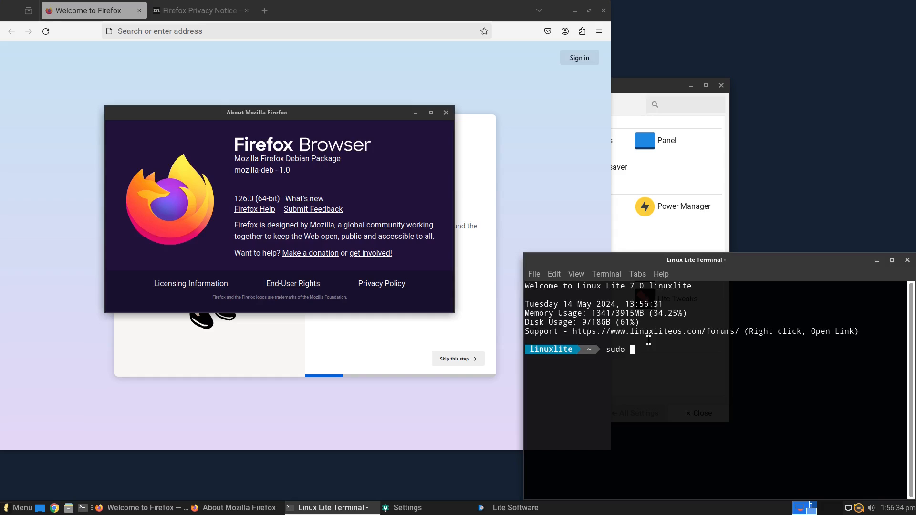
pyautogui.write('apt install firefox')
pyautogui.press('Return')
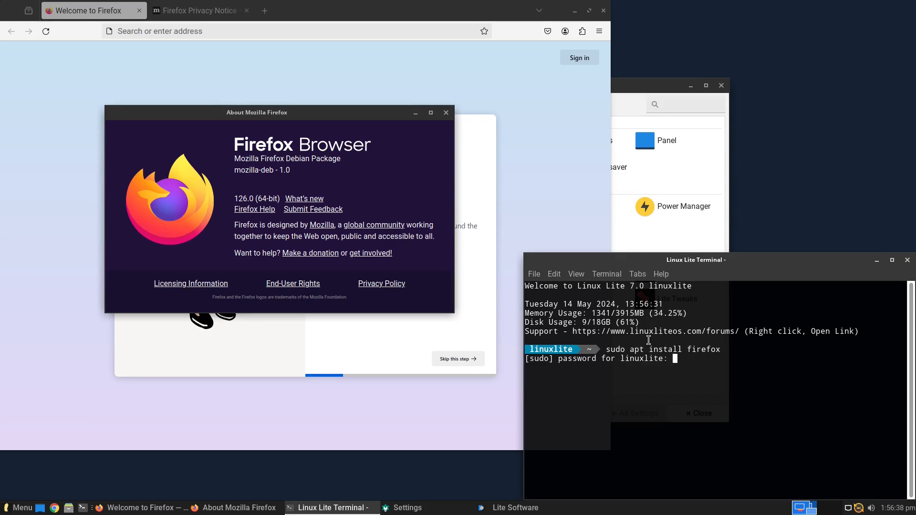
pyautogui.press('Return')
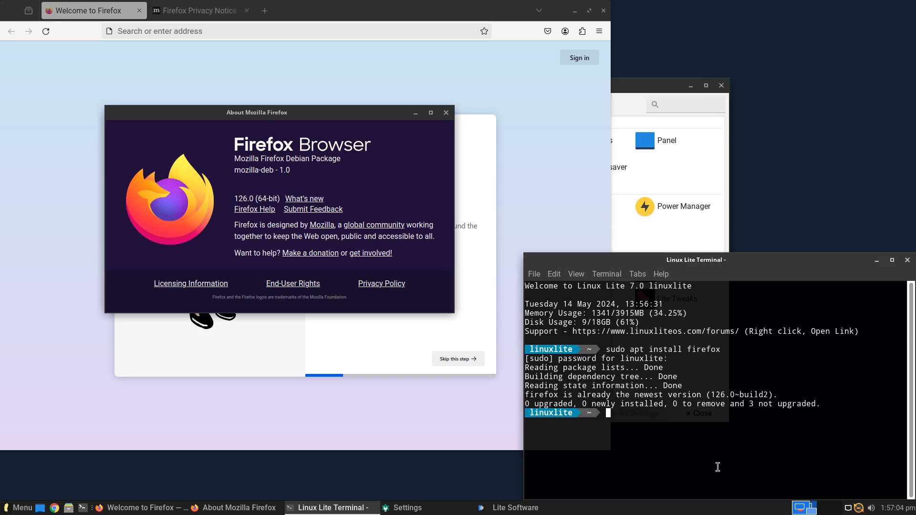
# Exit the terminal and close the About Firefox window
pyautogui.write('t')
pyautogui.press('Return')
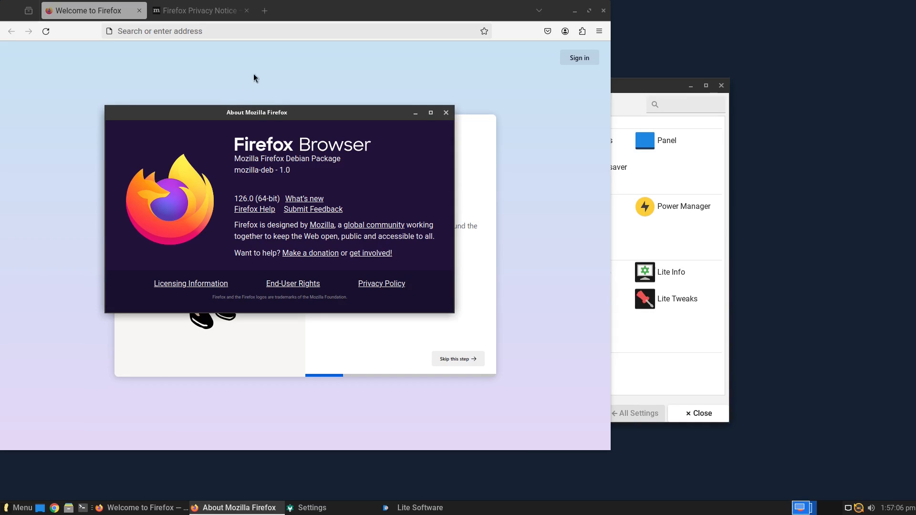
pyautogui.click(446, 113)
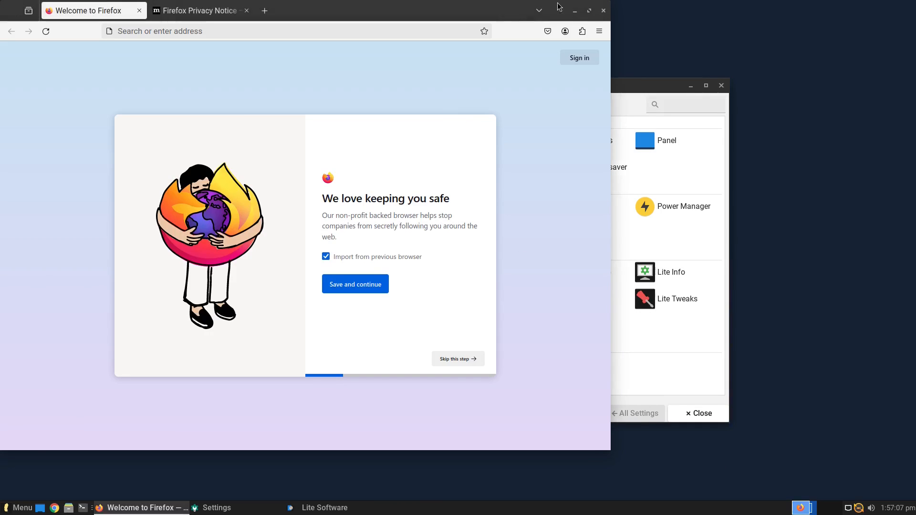
# Close Firefox and the Lite Software dialog, briefly view Lite Sounds, then launch Lite Sources
pyautogui.click(603, 10)
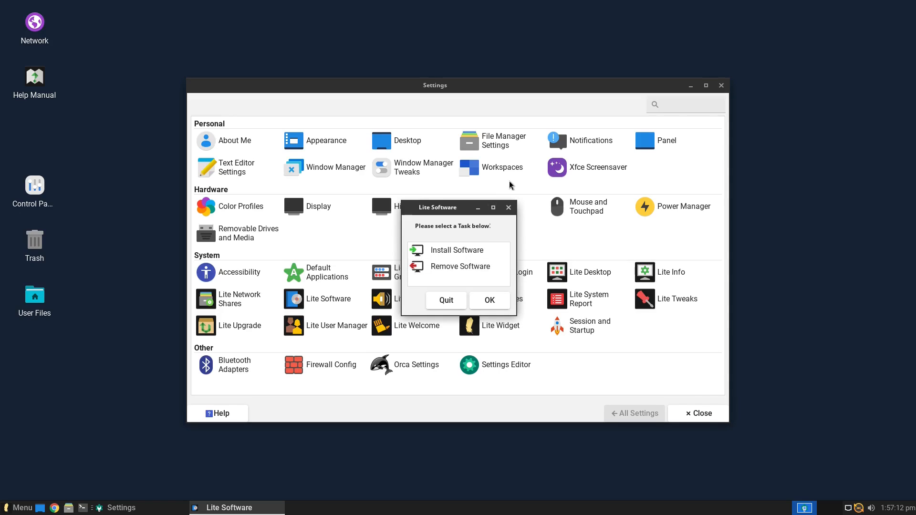
pyautogui.click(509, 210)
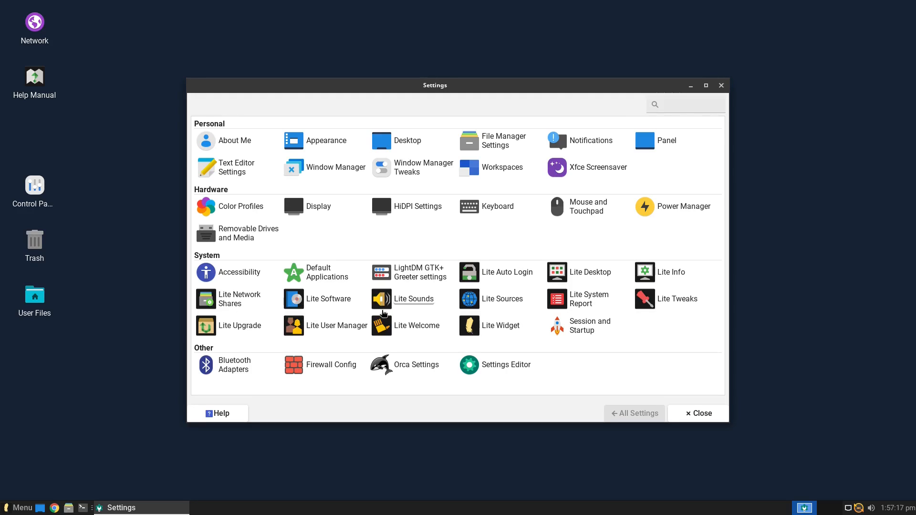
pyautogui.click(400, 302)
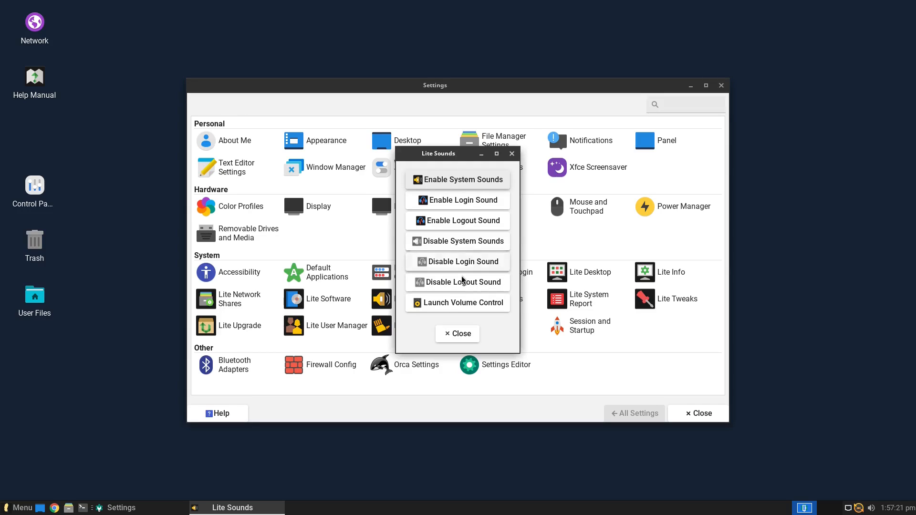
pyautogui.click(513, 154)
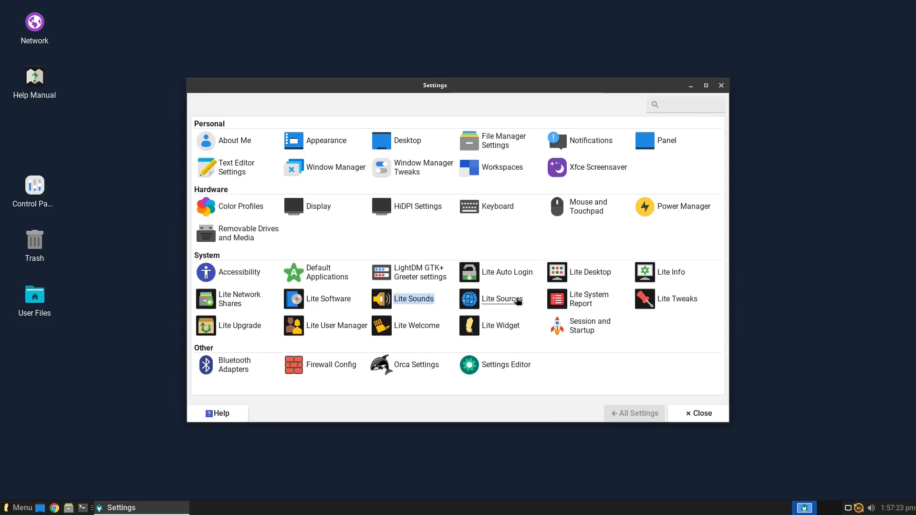
pyautogui.click(518, 300)
# Enter the administrator password to run Lite Sources and browse its mirror list
pyautogui.write('••')
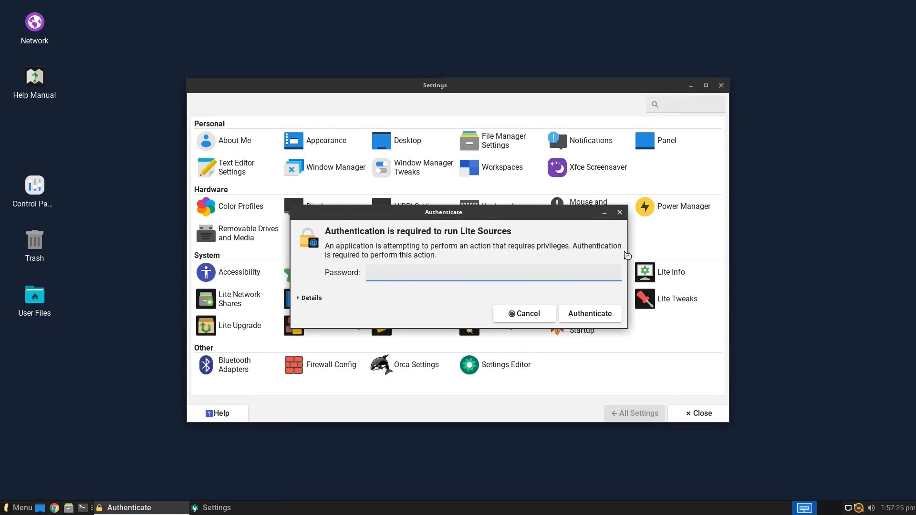
pyautogui.write('•')
pyautogui.press('Return')
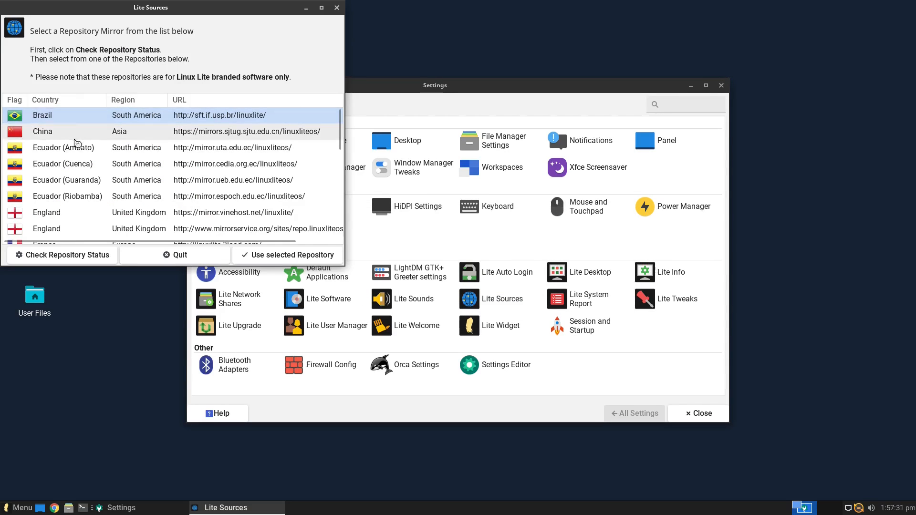
pyautogui.scroll(-10, 119, 147)
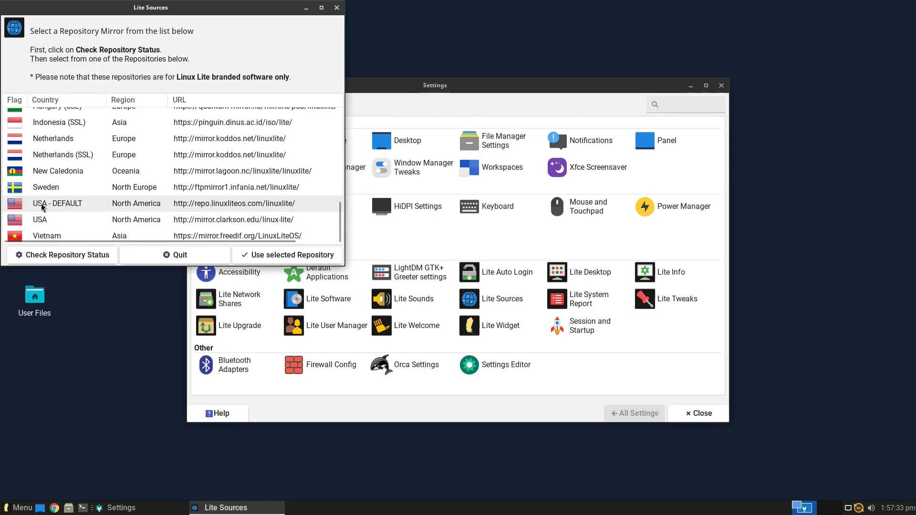
pyautogui.scroll(5, 72, 204)
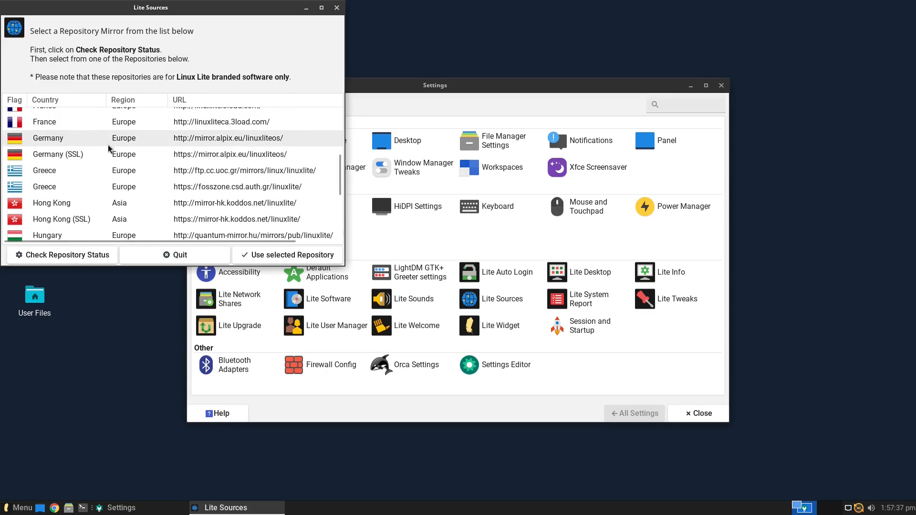
pyautogui.scroll(-2, 133, 152)
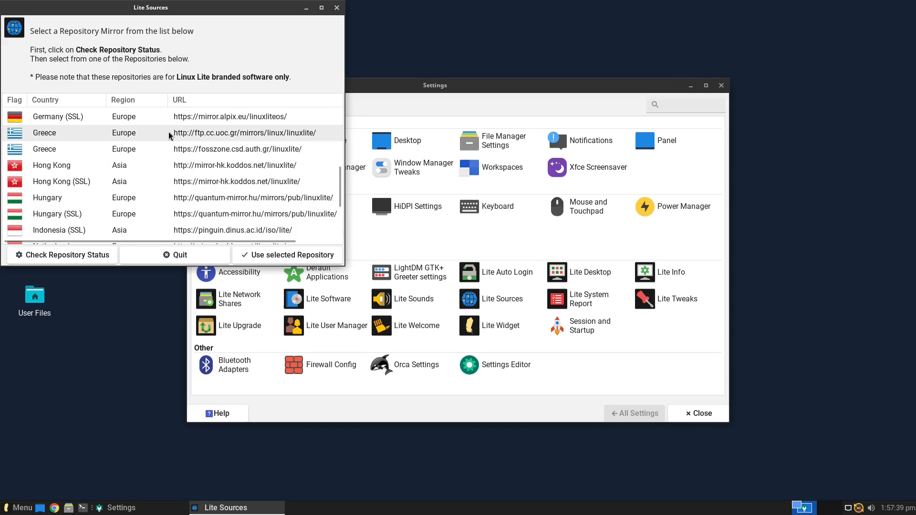
pyautogui.scroll(3, 141, 159)
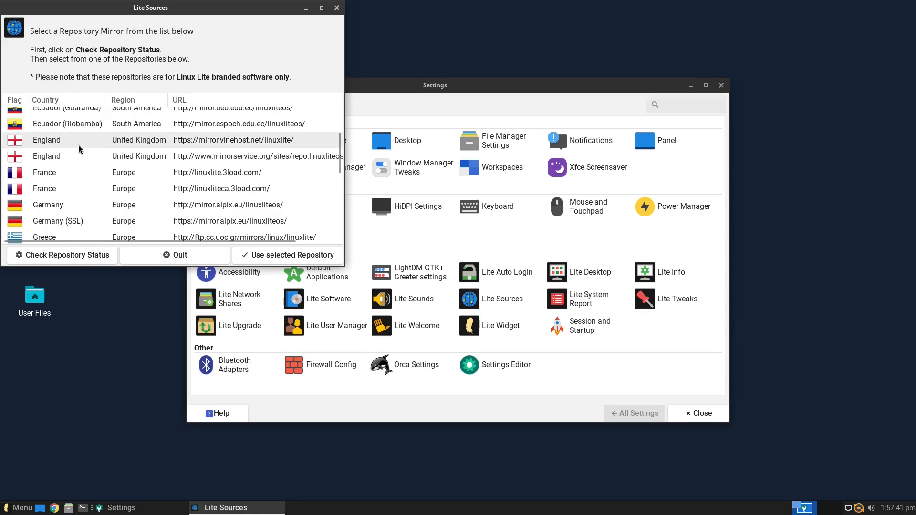
# Select the Germany mirror row, then close Lite Sources without applying it
pyautogui.click(67, 208)
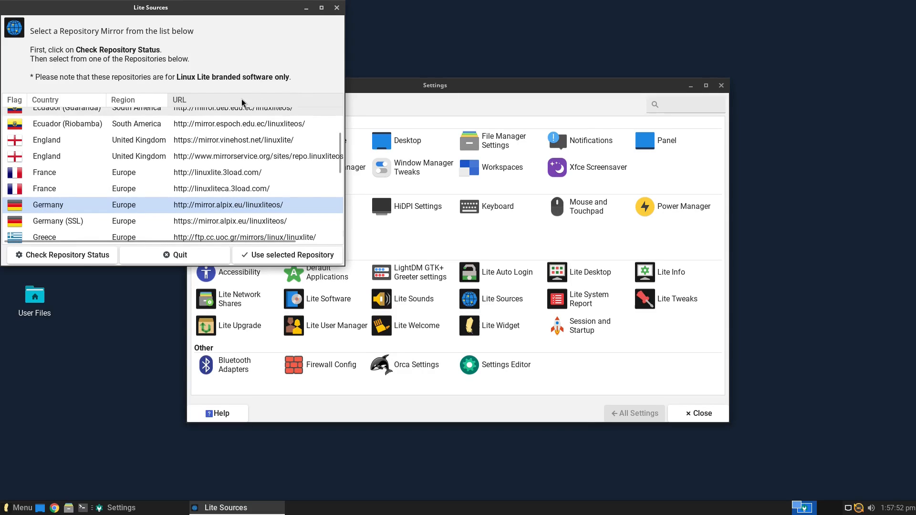
pyautogui.scroll(-2, 224, 138)
pyautogui.scroll(5, 155, 190)
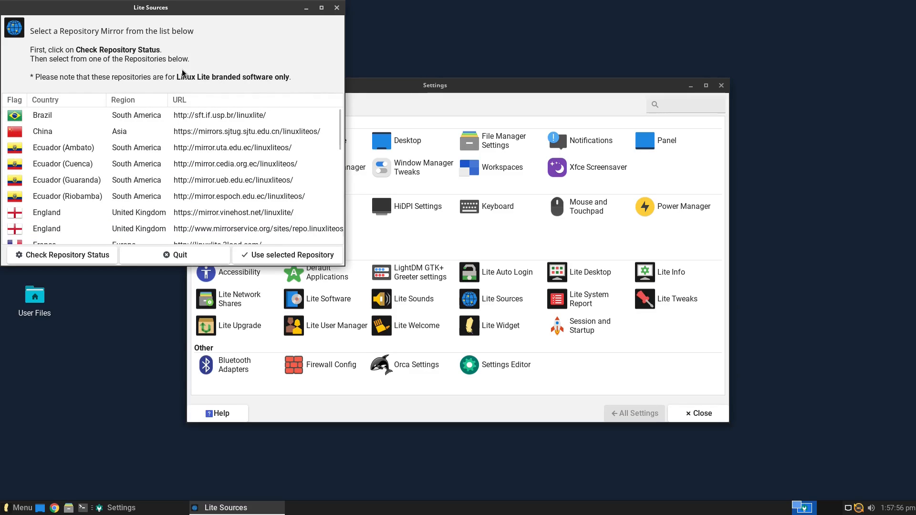
pyautogui.click(336, 8)
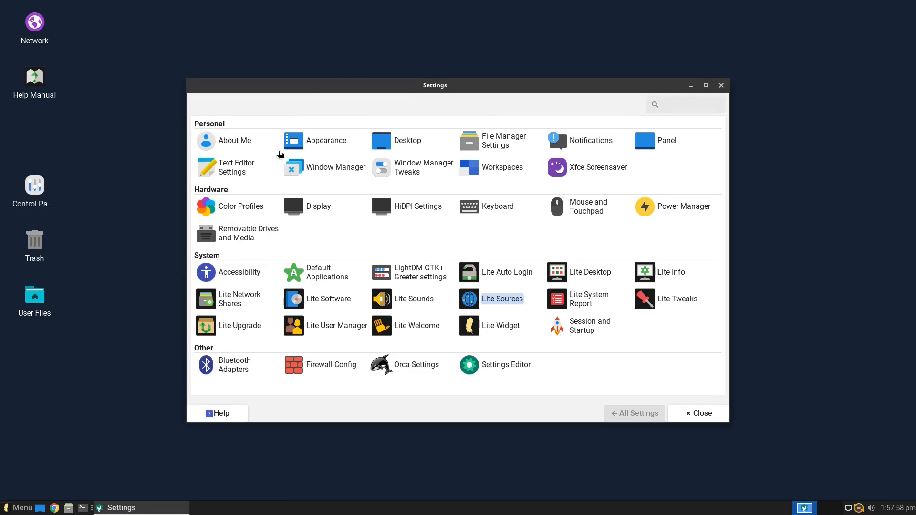
# Launch Lite System Report, authenticate, and create a report with every category ticked
pyautogui.click(583, 300)
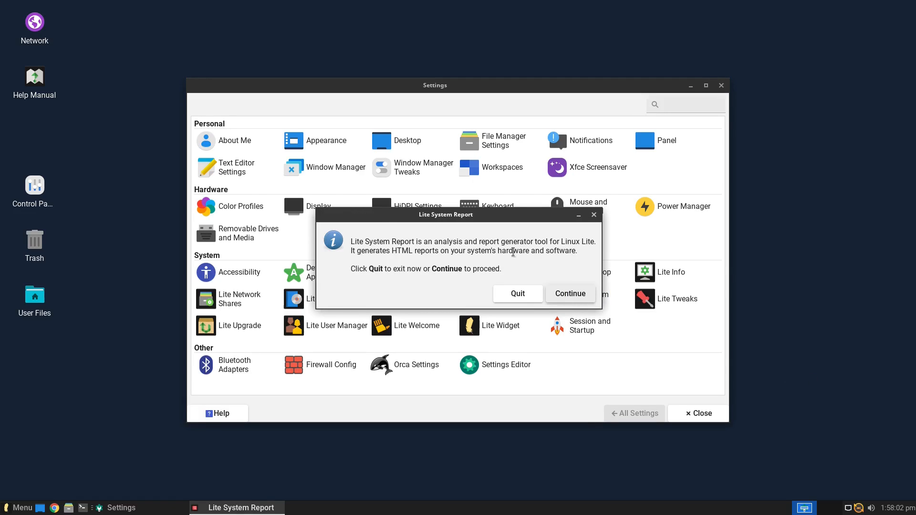
pyautogui.click(570, 294)
pyautogui.press('Return')
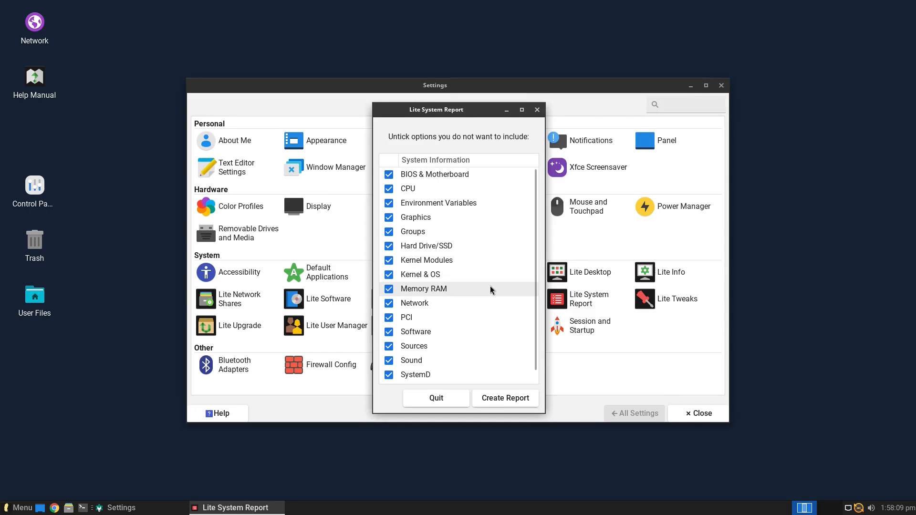
pyautogui.scroll(-1, 506, 317)
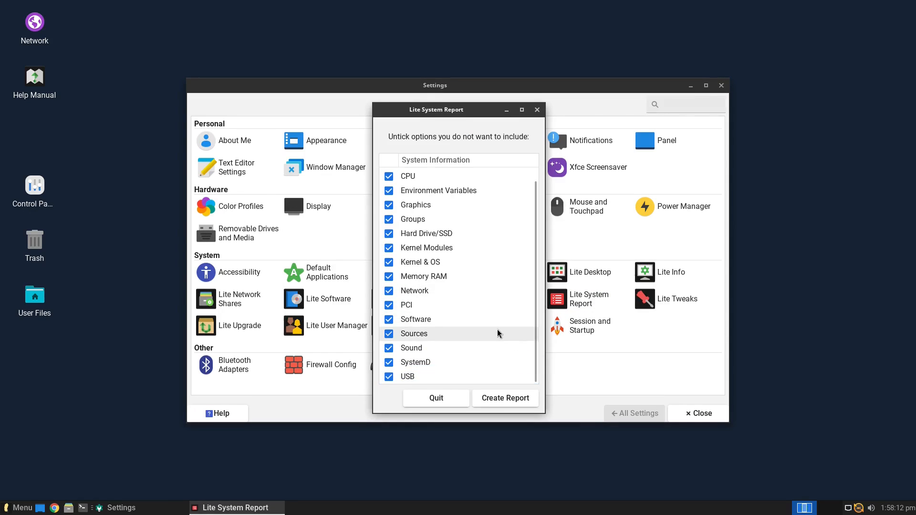
pyautogui.scroll(1, 497, 330)
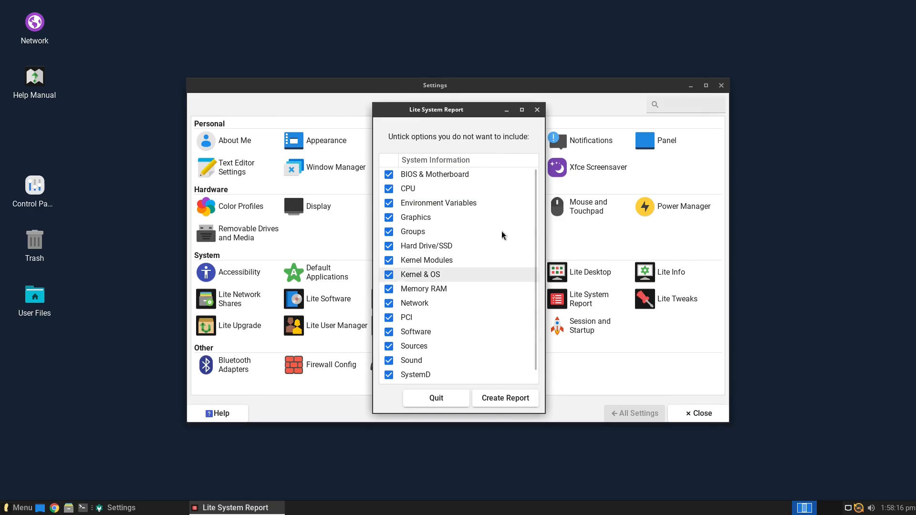
pyautogui.click(516, 402)
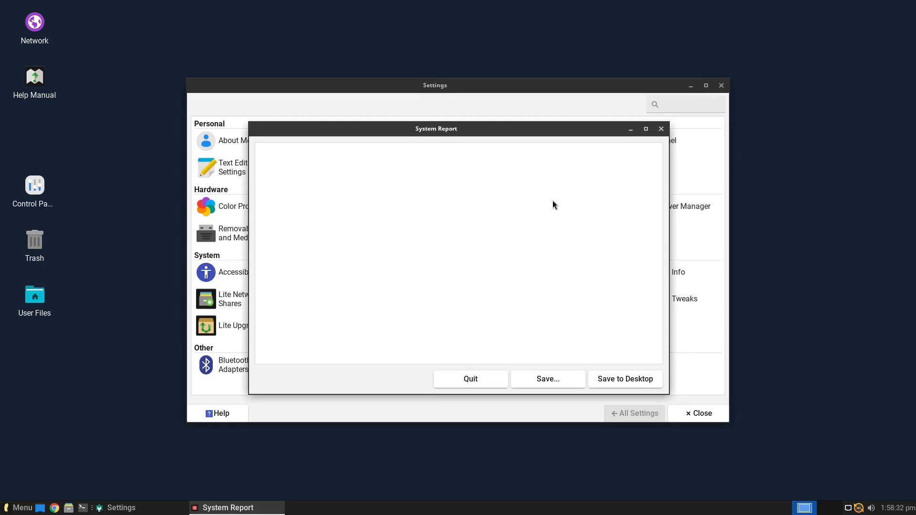
# Read through the generated system report, close it, and open Lite Tweaks
pyautogui.scroll(-15, 548, 293)
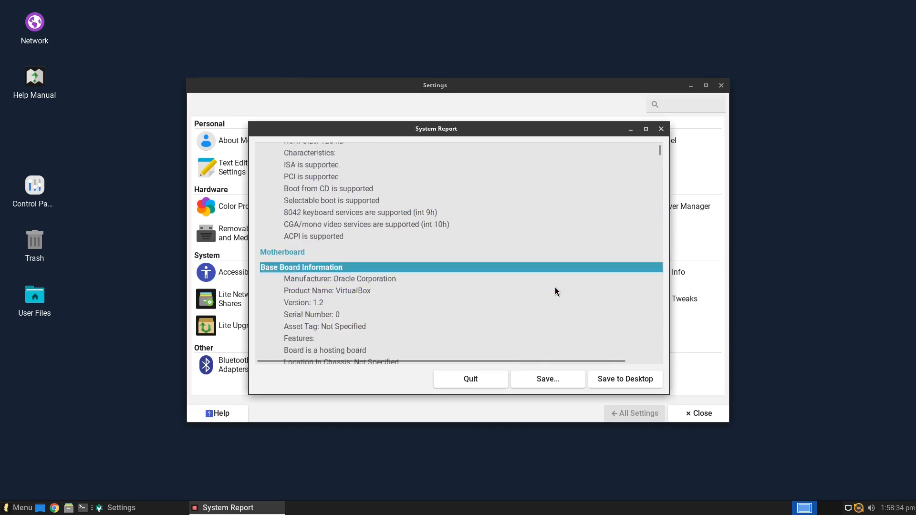
pyautogui.scroll(-20, 569, 276)
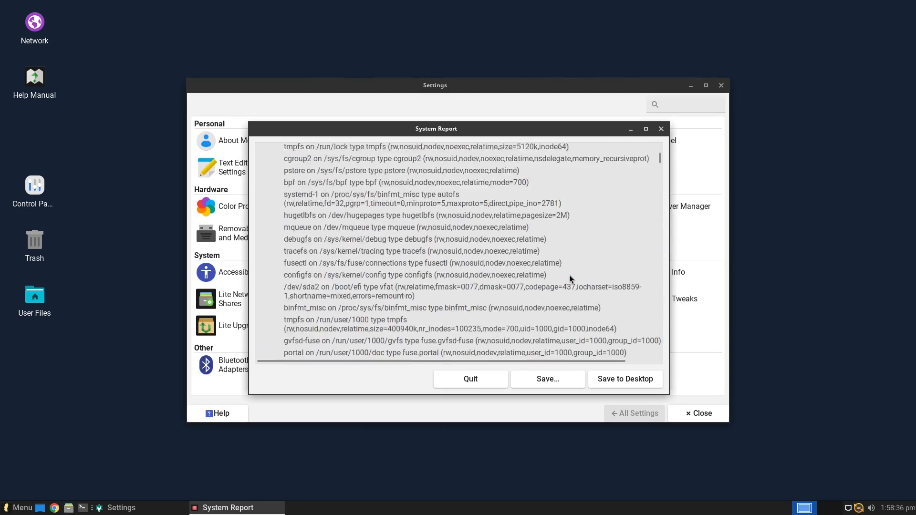
pyautogui.scroll(-20, 571, 274)
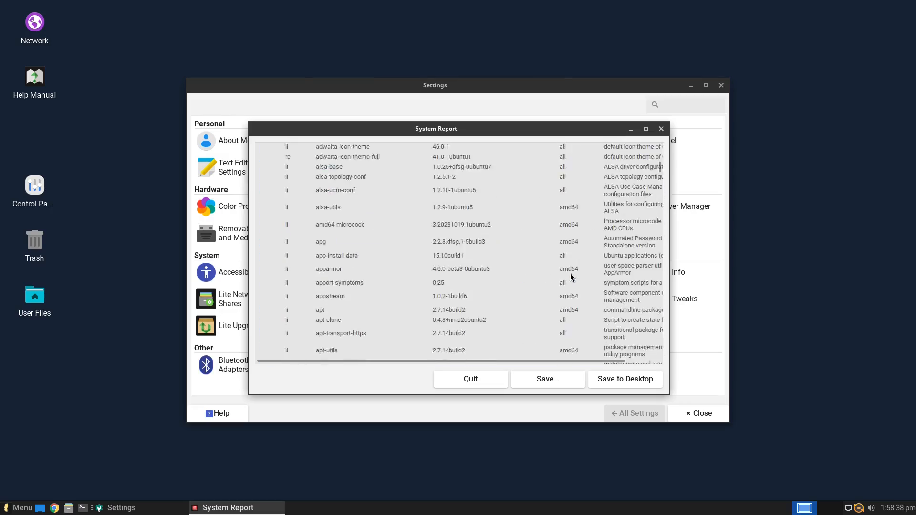
pyautogui.scroll(-20, 575, 271)
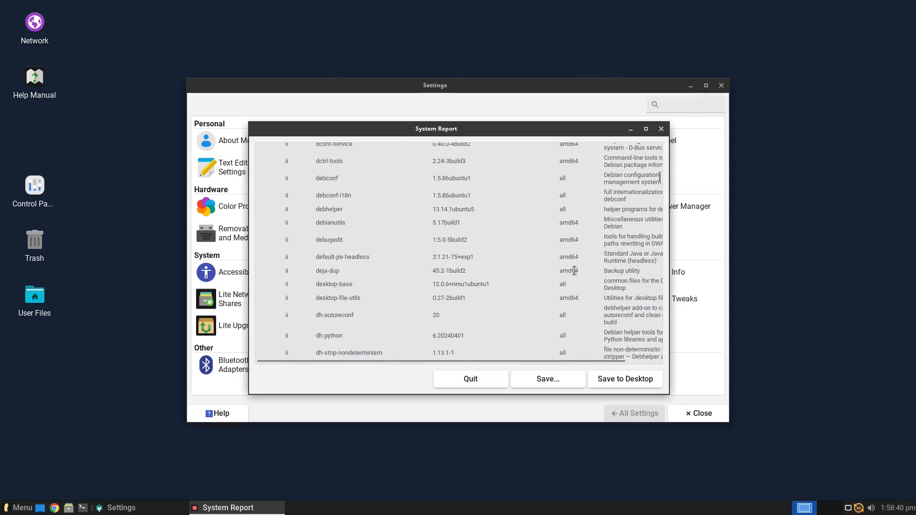
pyautogui.scroll(-8, 579, 272)
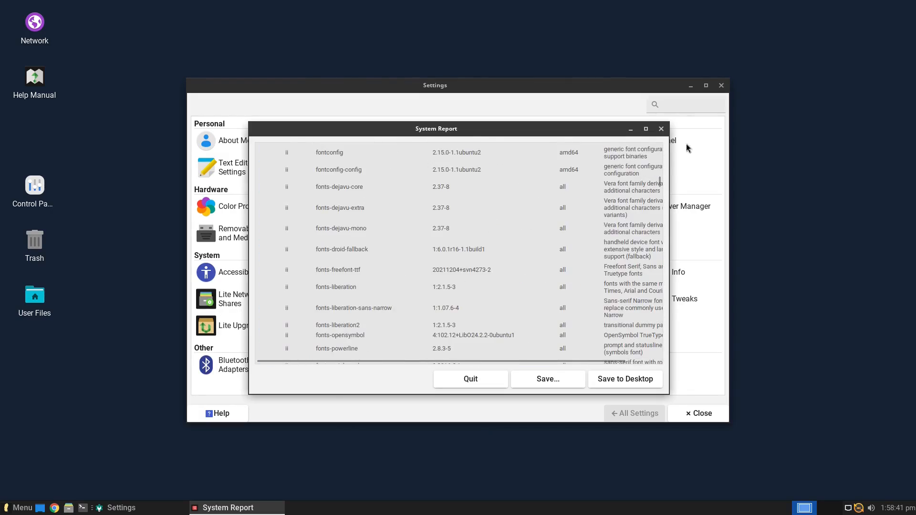
pyautogui.click(661, 129)
pyautogui.click(659, 302)
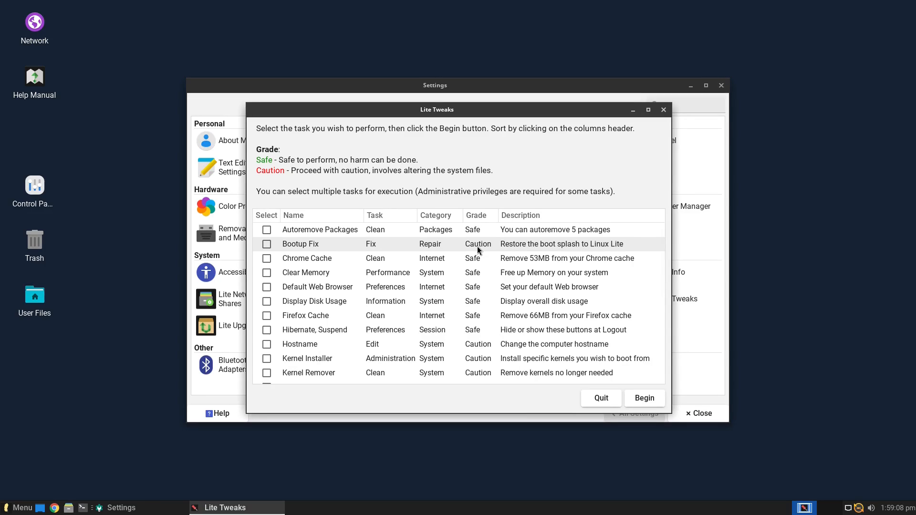
# Tick Kernel Installer and scroll the Lite Tweaks task list down to TLP and back
pyautogui.click(484, 357)
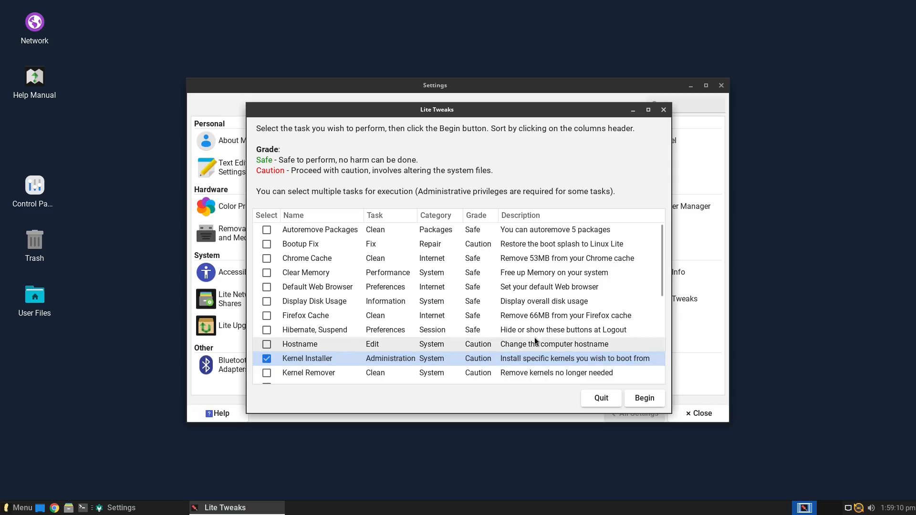
pyautogui.scroll(-2, 544, 356)
pyautogui.scroll(-2, 544, 356)
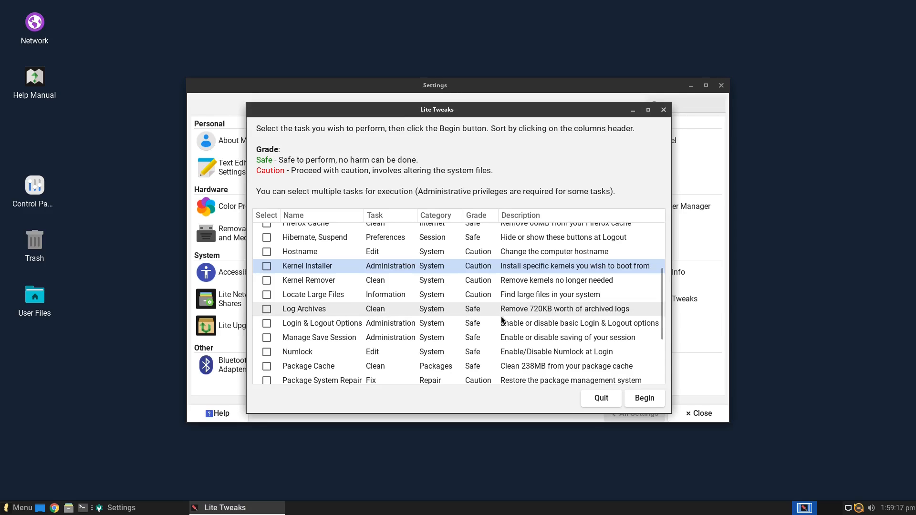
pyautogui.scroll(-3, 342, 329)
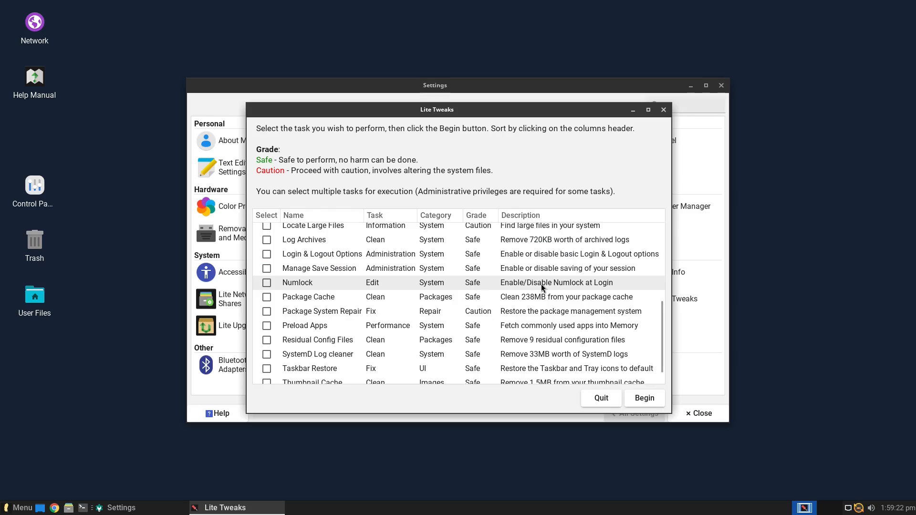
pyautogui.scroll(-1, 541, 284)
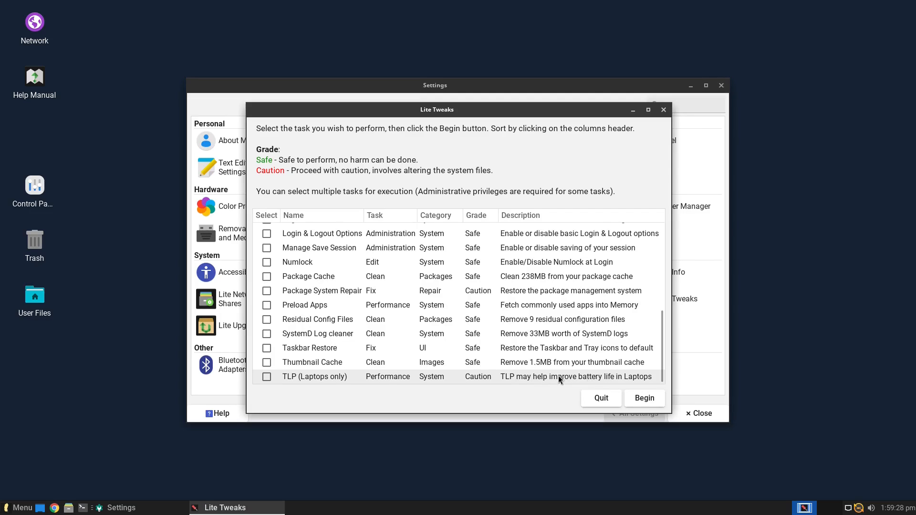
pyautogui.scroll(5, 452, 331)
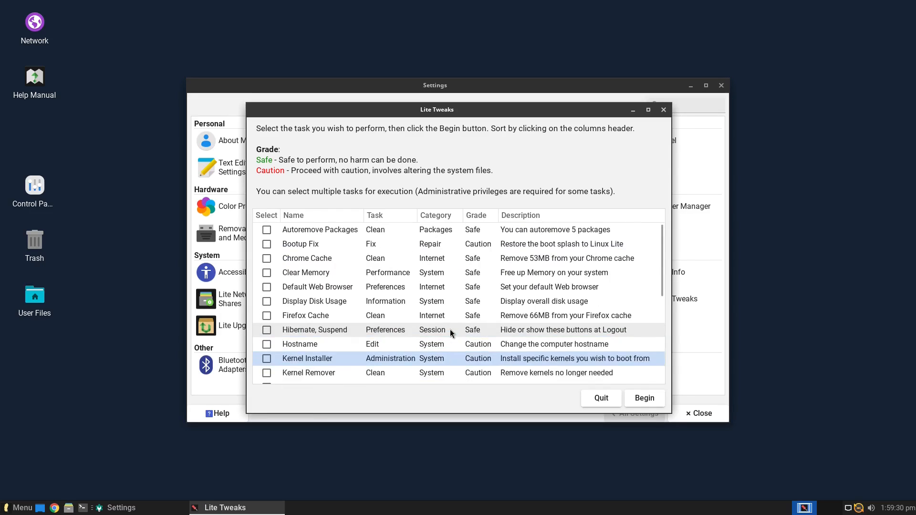
# Close Lite Tweaks, run Lite Upgrade (no upgrade needed), then open Lite User Manager
pyautogui.click(663, 112)
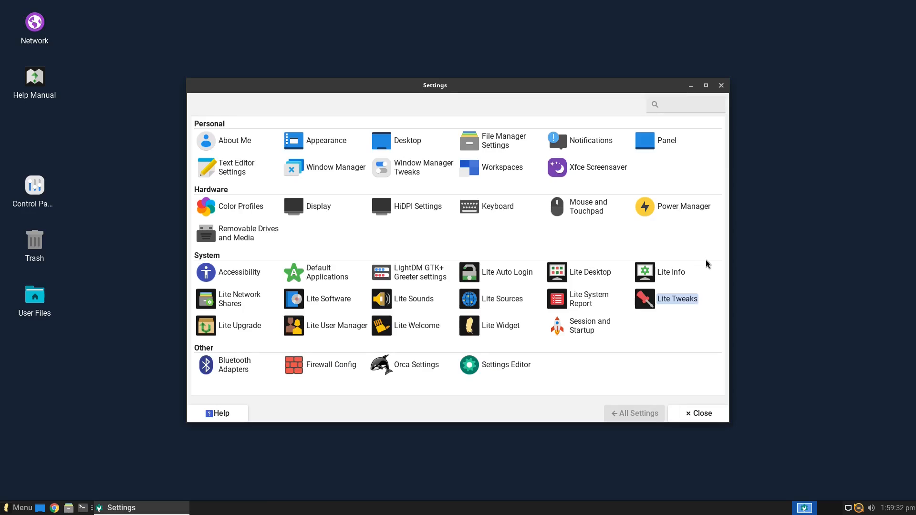
pyautogui.click(242, 326)
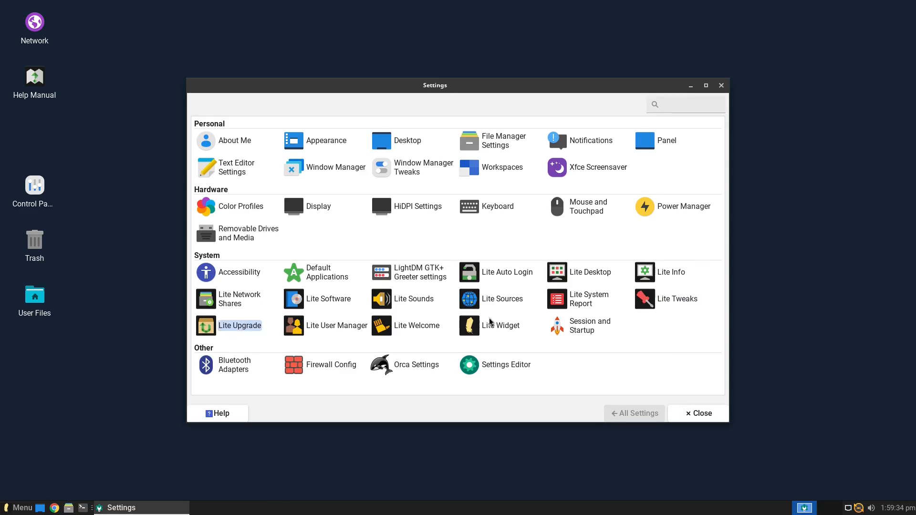
pyautogui.click(523, 281)
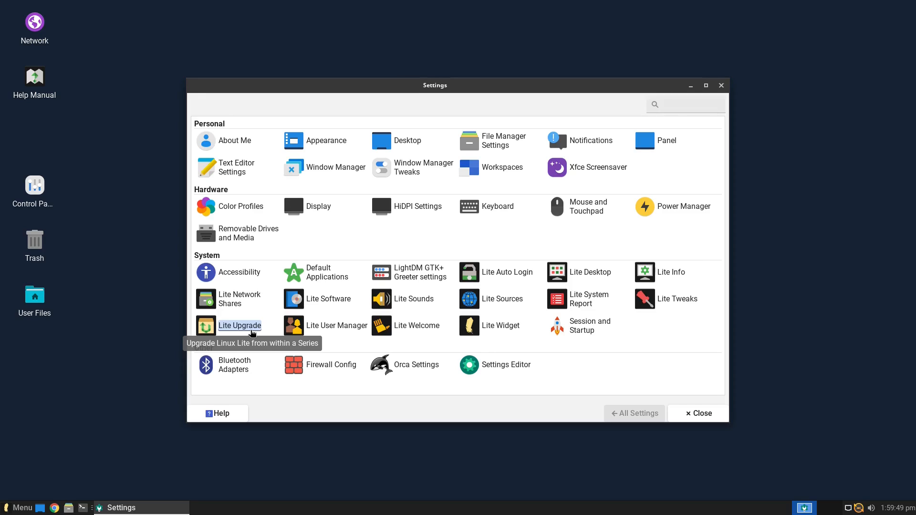
pyautogui.click(334, 326)
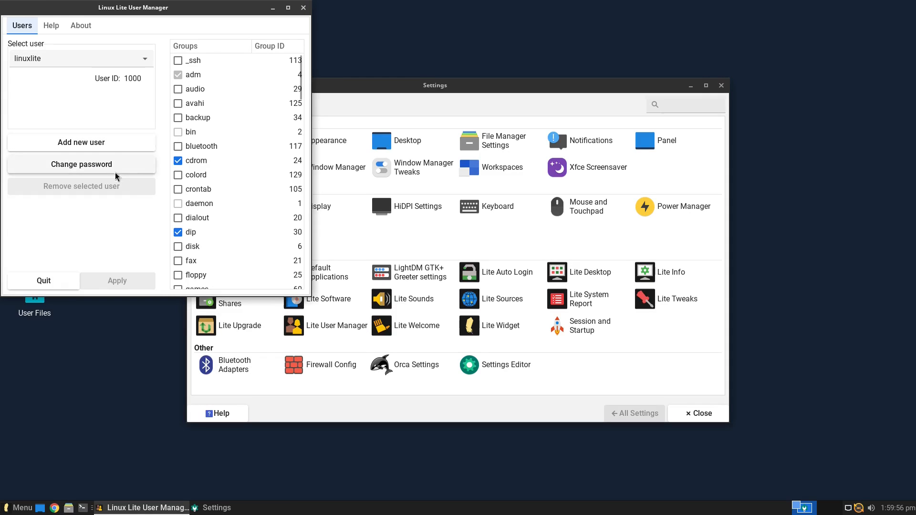
# Scroll the live user's Groups list to www-data and back, then close User Manager unchanged
pyautogui.scroll(-10, 236, 172)
pyautogui.scroll(-8, 266, 202)
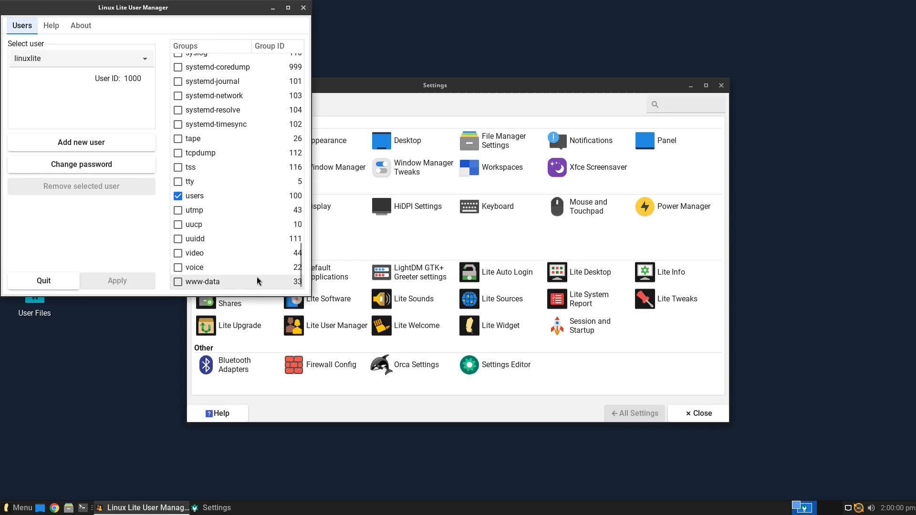
pyautogui.scroll(18, 239, 250)
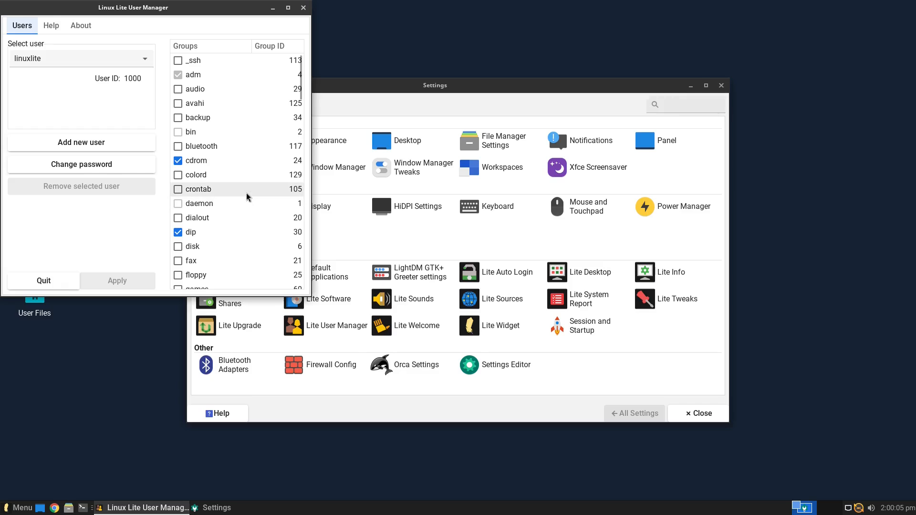
pyautogui.scroll(-4, 247, 200)
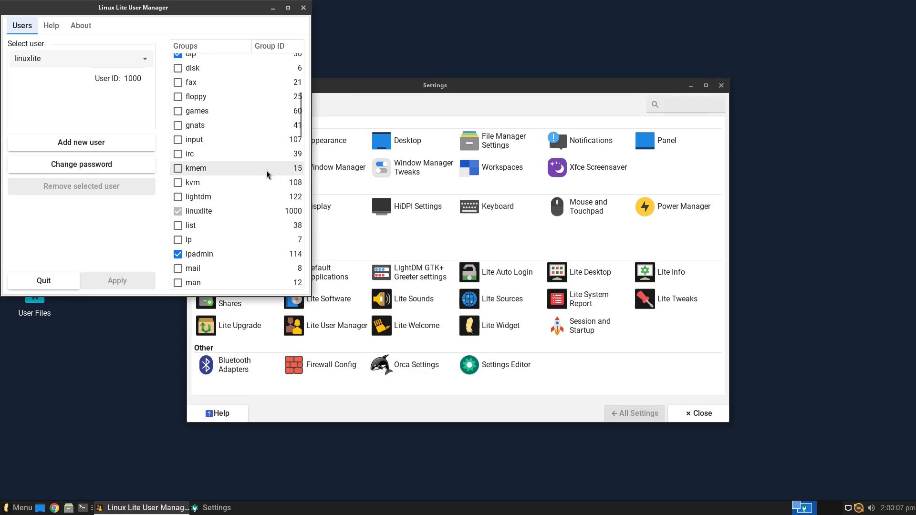
pyautogui.scroll(-13, 280, 243)
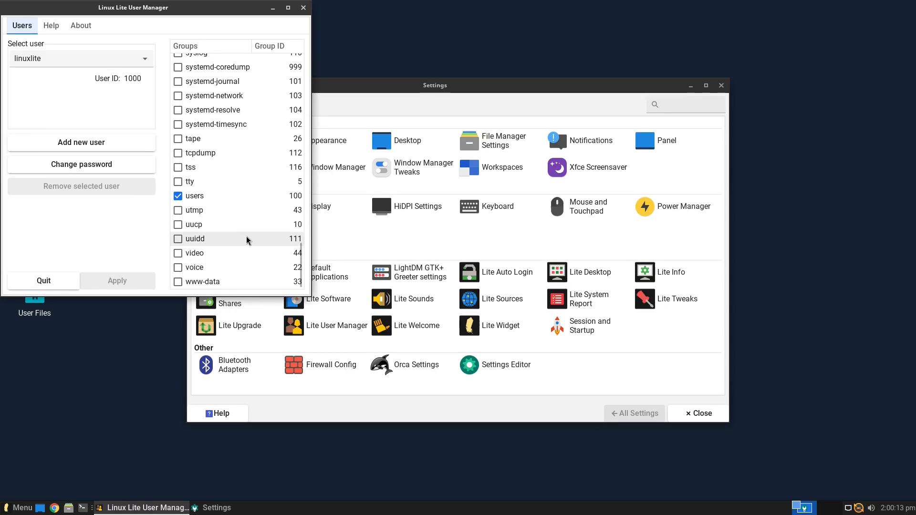
pyautogui.click(302, 8)
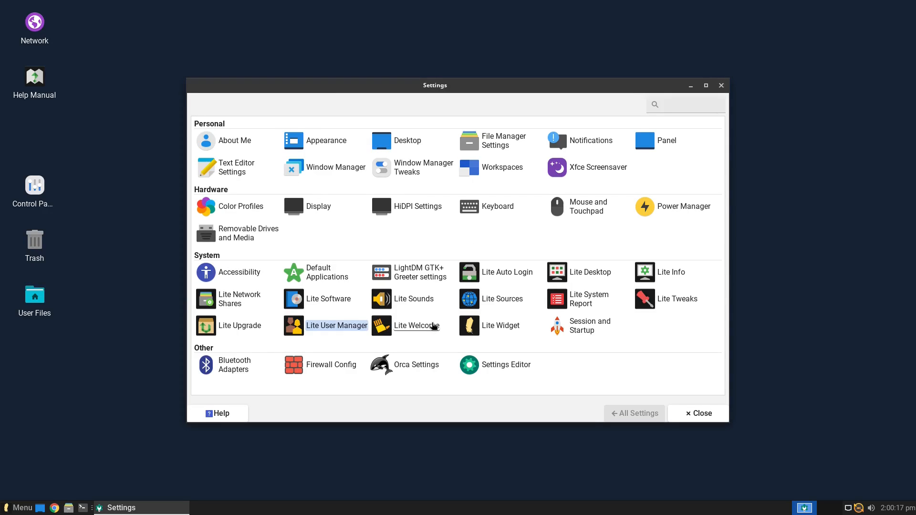
# Close Lite Welcome, then enable and disable the desktop system-info widget in Lite Widget
pyautogui.click(431, 329)
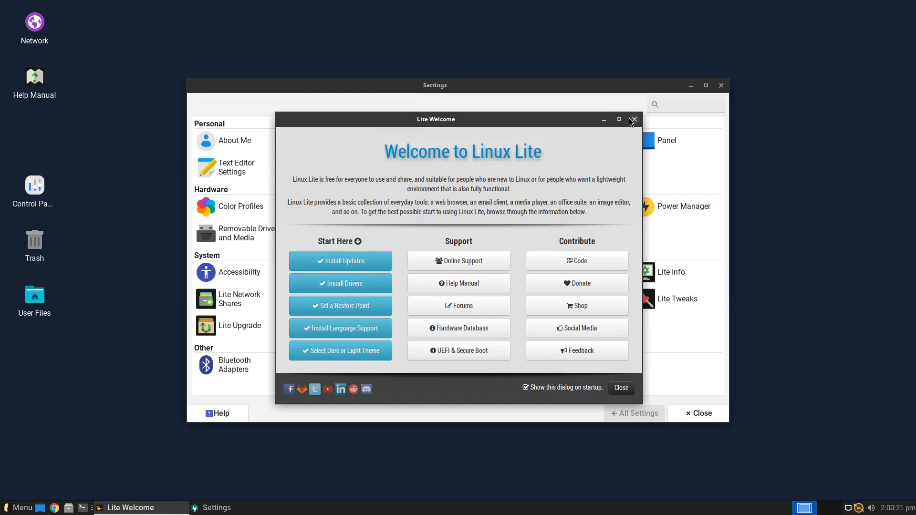
pyautogui.click(634, 119)
pyautogui.click(514, 325)
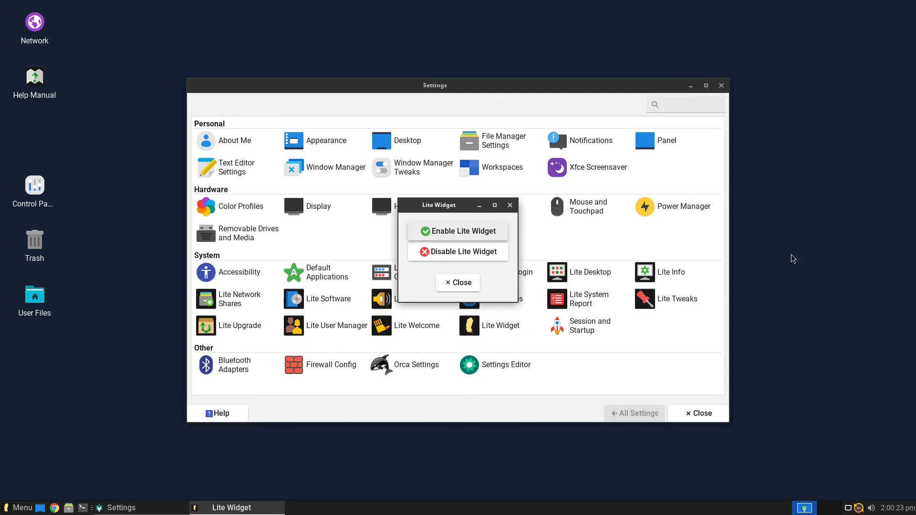
pyautogui.click(477, 232)
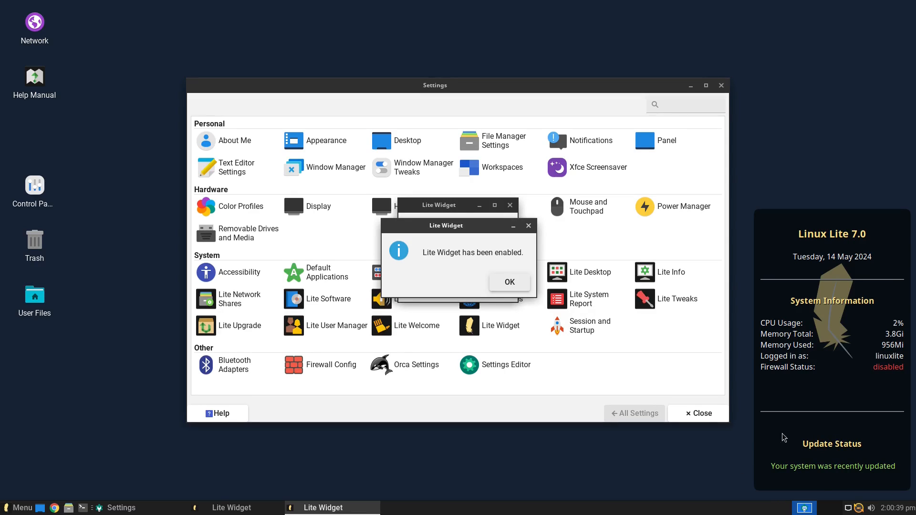
pyautogui.click(515, 281)
pyautogui.click(489, 253)
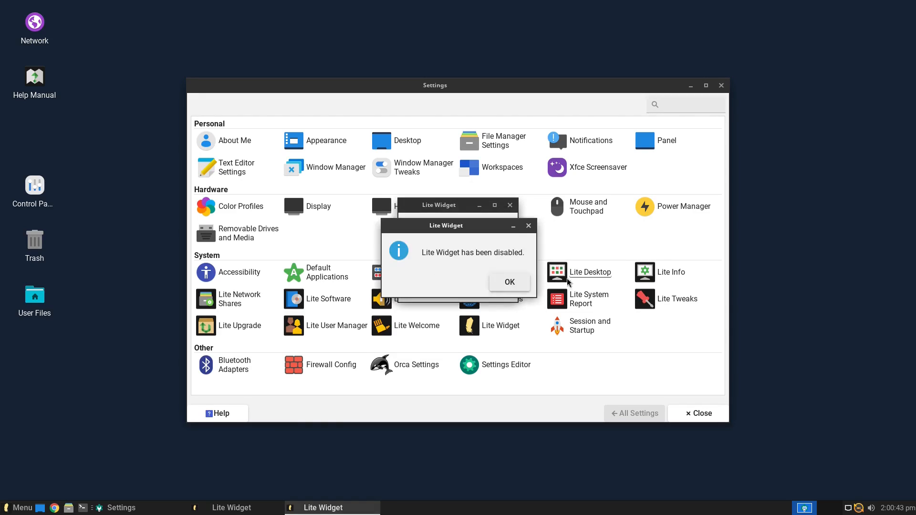
pyautogui.click(514, 285)
pyautogui.click(510, 207)
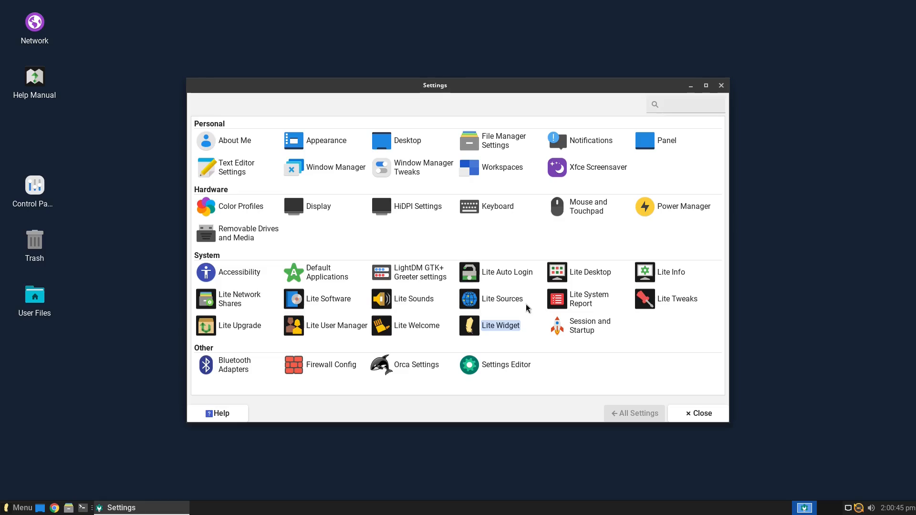
# Untick Lite Welcome and Print Queue Applet in Application Autostart, then view Current Session
pyautogui.click(590, 330)
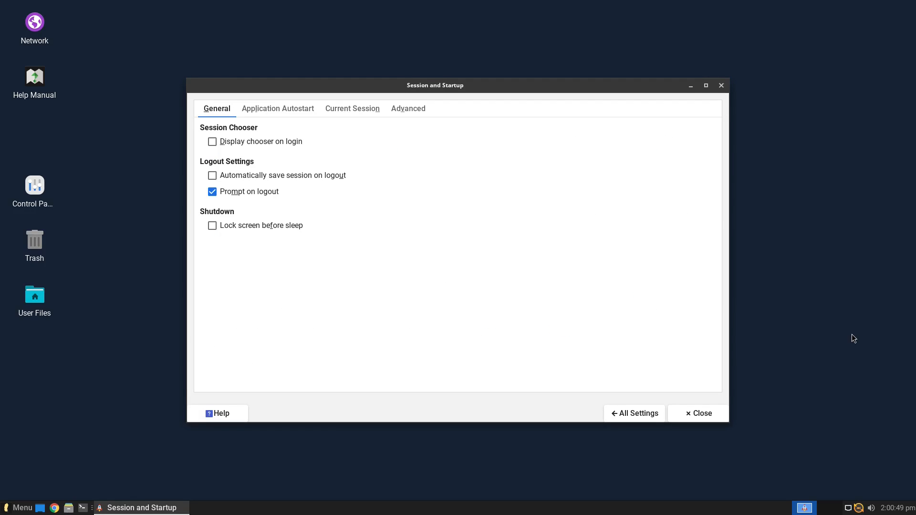
pyautogui.click(278, 108)
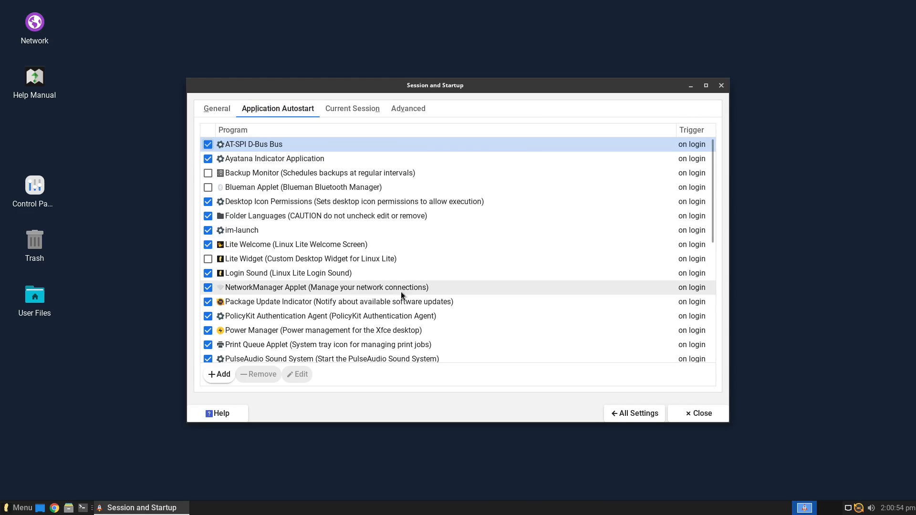
pyautogui.click(209, 246)
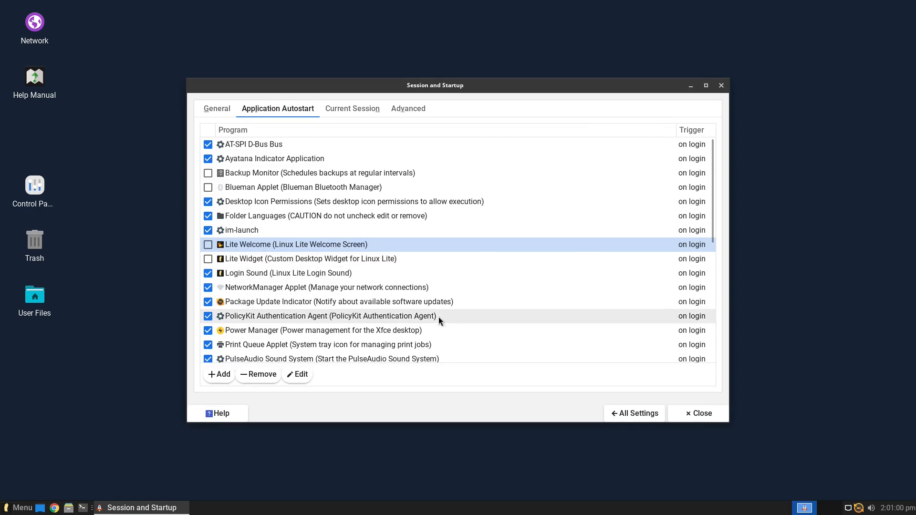
pyautogui.scroll(-3, 329, 330)
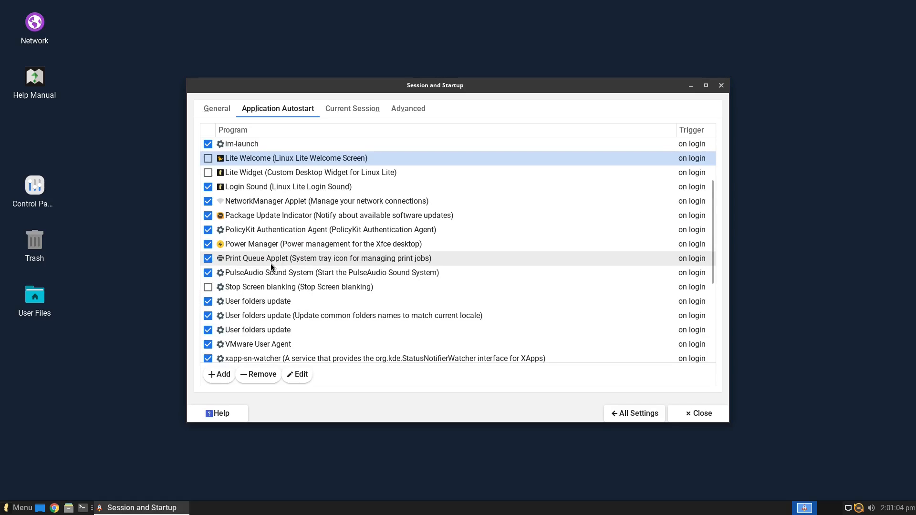
pyautogui.click(212, 258)
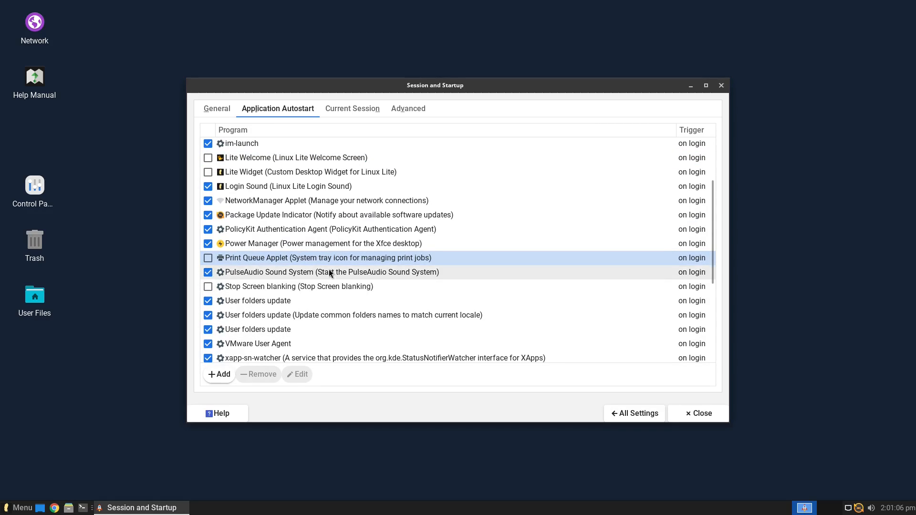
pyautogui.scroll(-2, 330, 290)
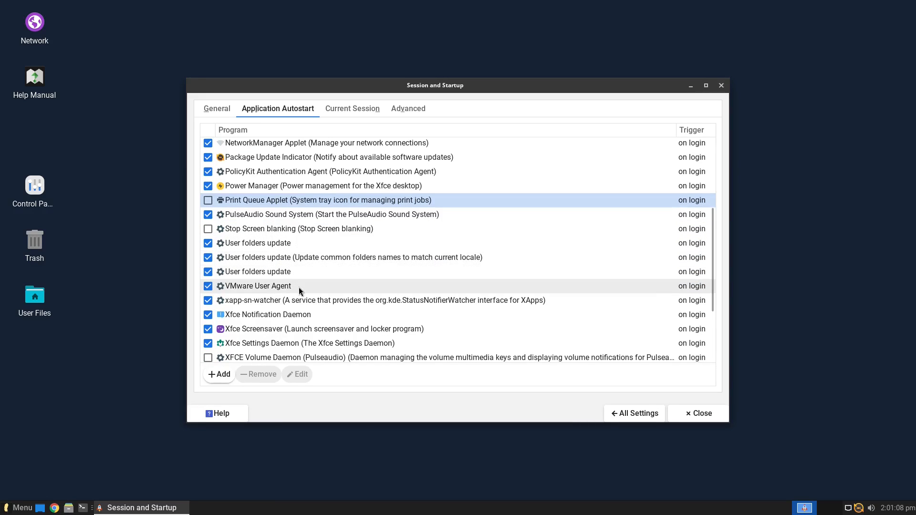
pyautogui.scroll(-4, 297, 318)
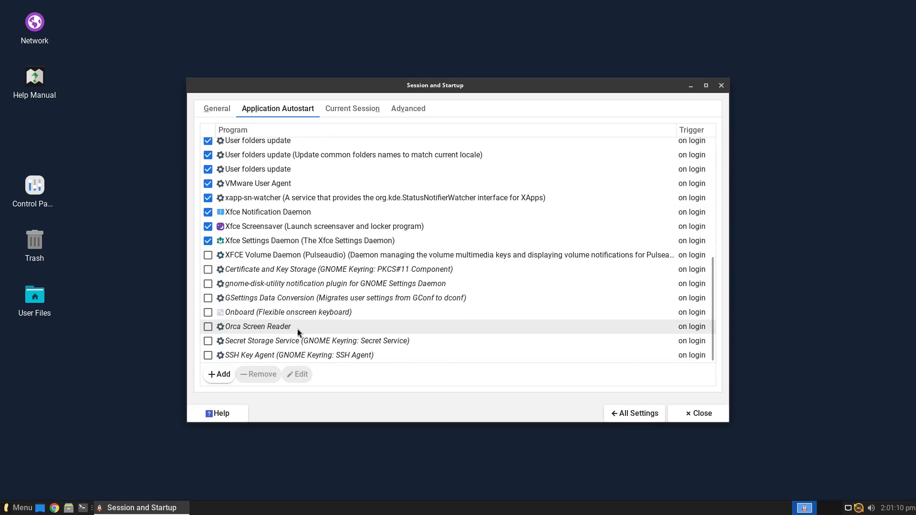
pyautogui.scroll(10, 310, 263)
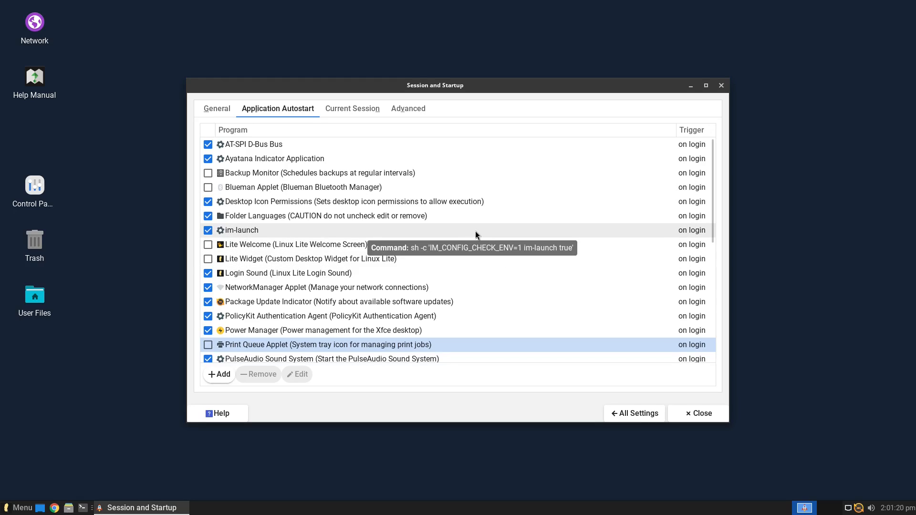
pyautogui.click(358, 106)
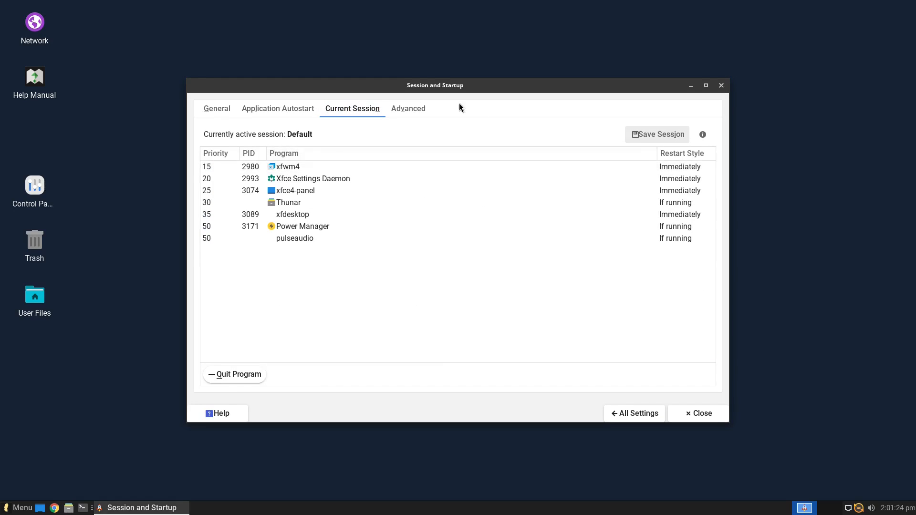
# View the Advanced tab, return to All Settings, and close the Settings window
pyautogui.click(417, 108)
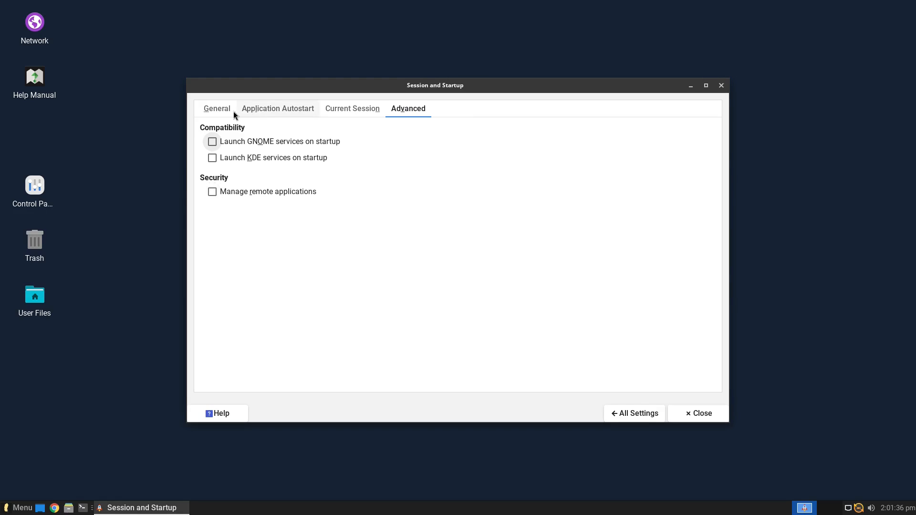
pyautogui.click(638, 413)
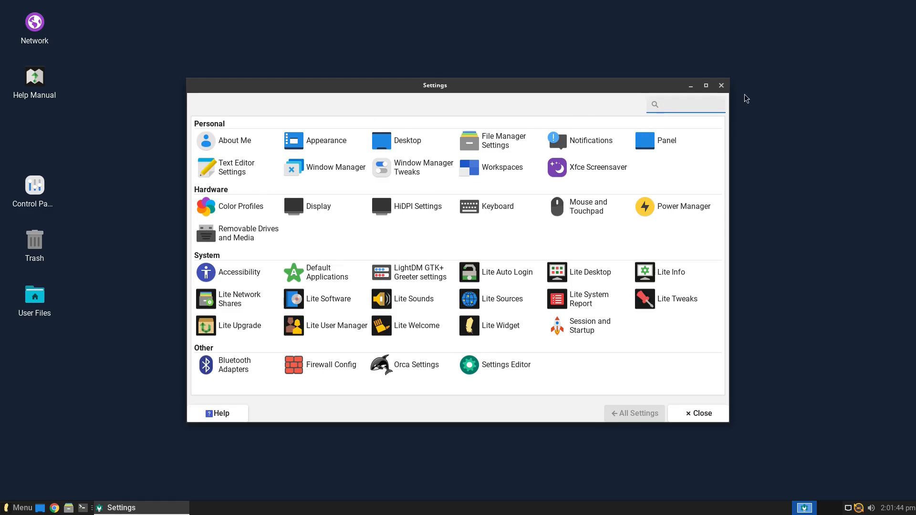
pyautogui.click(722, 86)
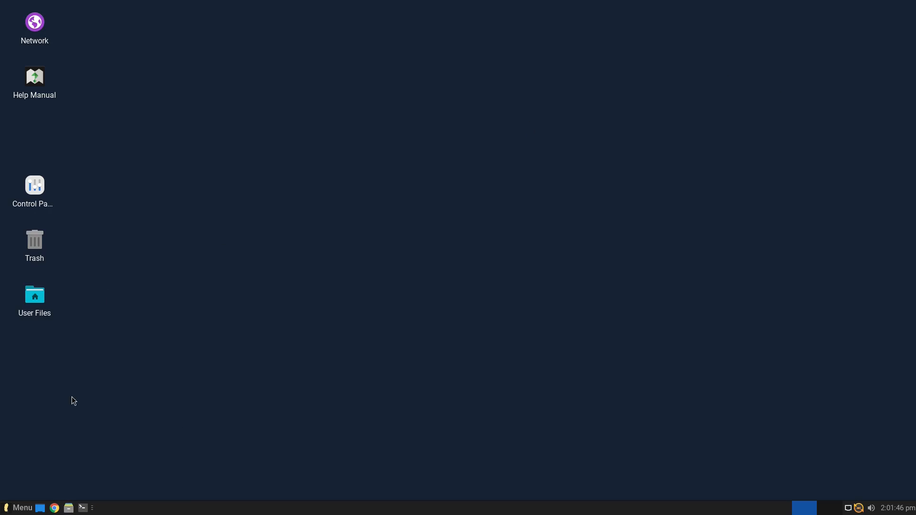
# Browse the Graphics, Internet, Accessories, Multimedia and Office menu categories, then search the menu for 'soft'
pyautogui.click(19, 508)
pyautogui.moveTo(85, 313)
pyautogui.moveTo(39, 290)
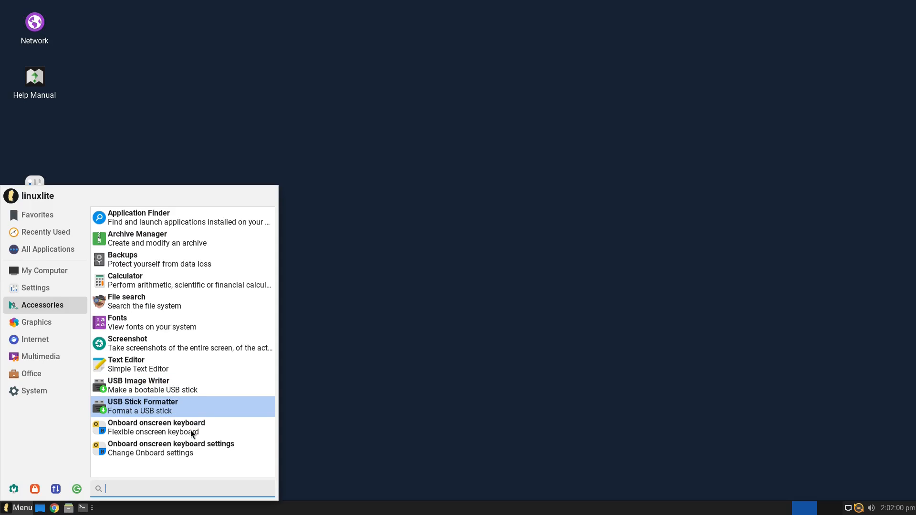
pyautogui.click(52, 322)
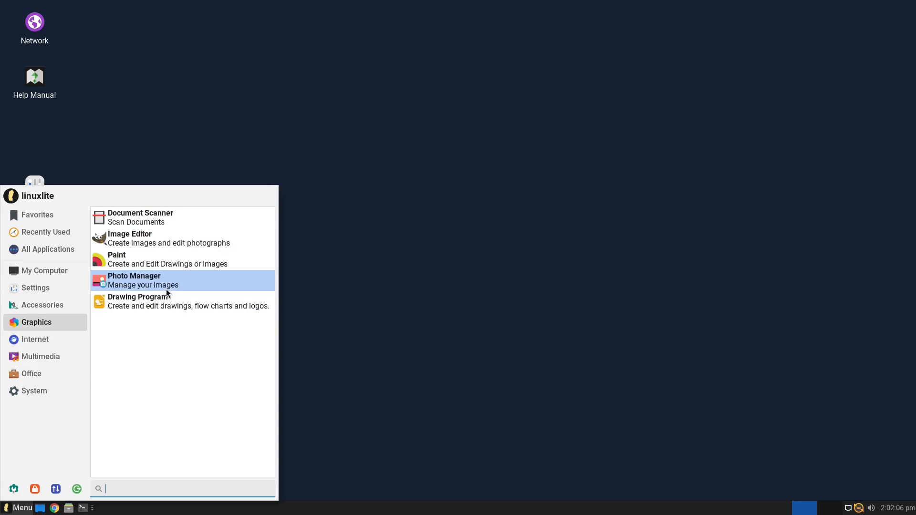
pyautogui.click(39, 339)
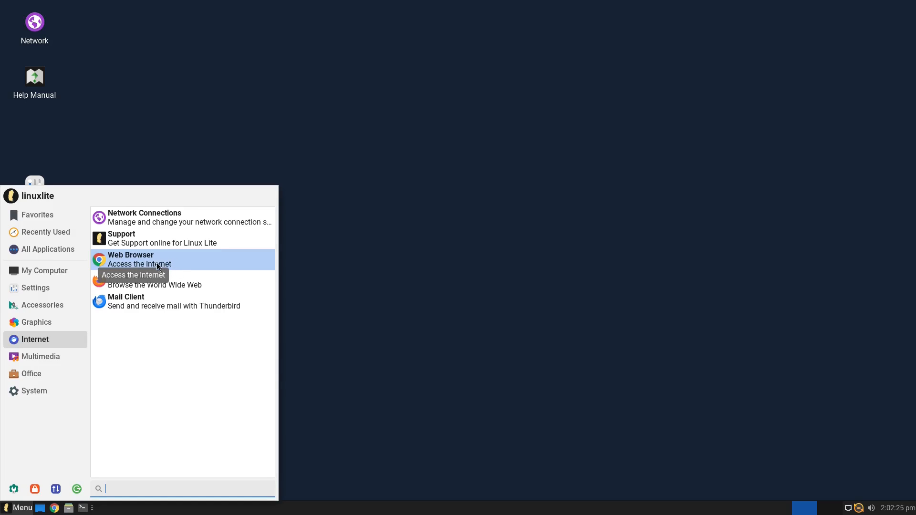
pyautogui.click(41, 307)
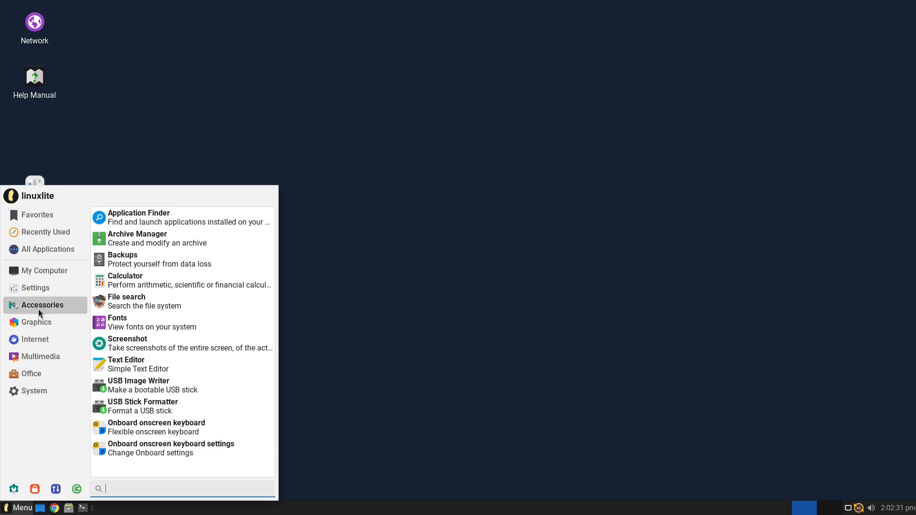
pyautogui.click(32, 337)
pyautogui.click(43, 358)
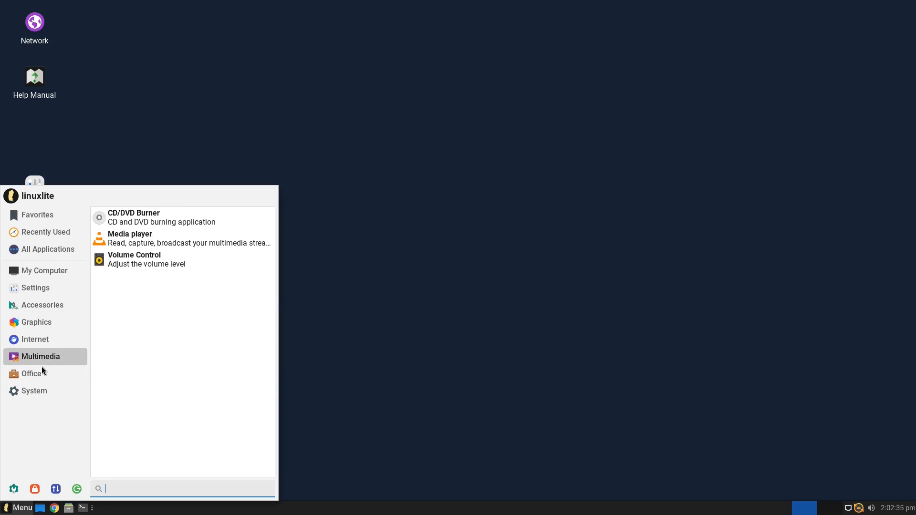
pyautogui.click(42, 371)
pyautogui.click(38, 365)
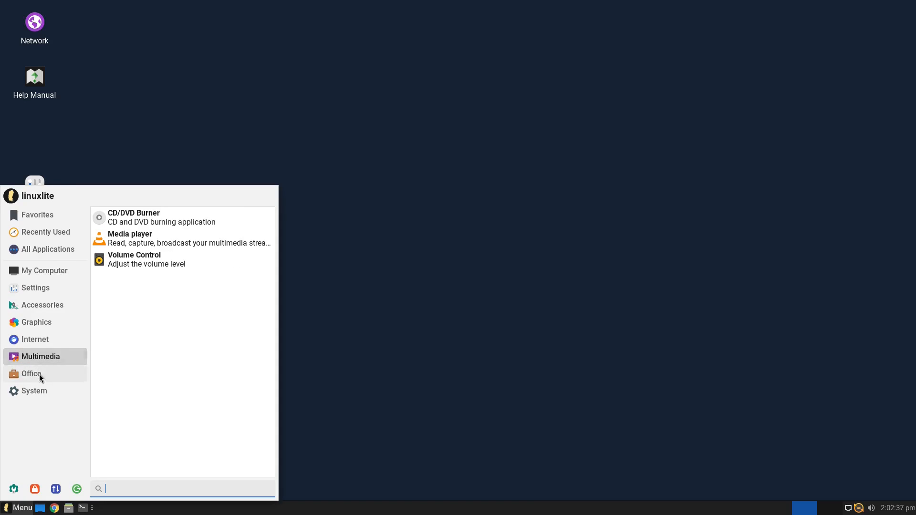
pyautogui.click(40, 375)
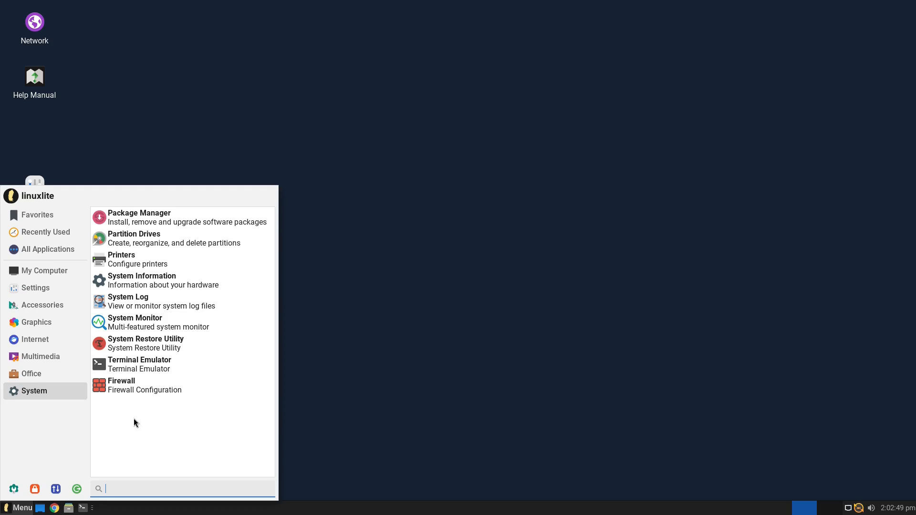
pyautogui.write('soft')
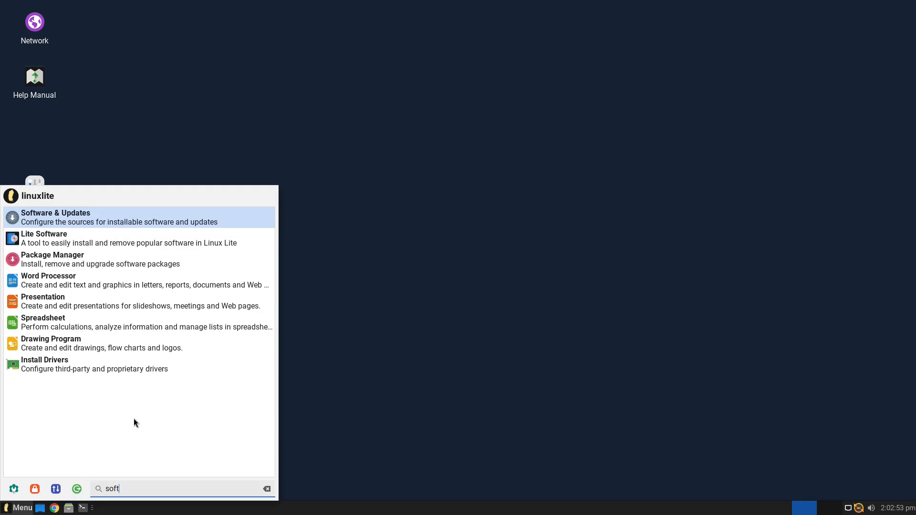
# In Software & Updates' Other Software, untick the dl.google.com Chrome repository and authenticate with the password
pyautogui.click(78, 219)
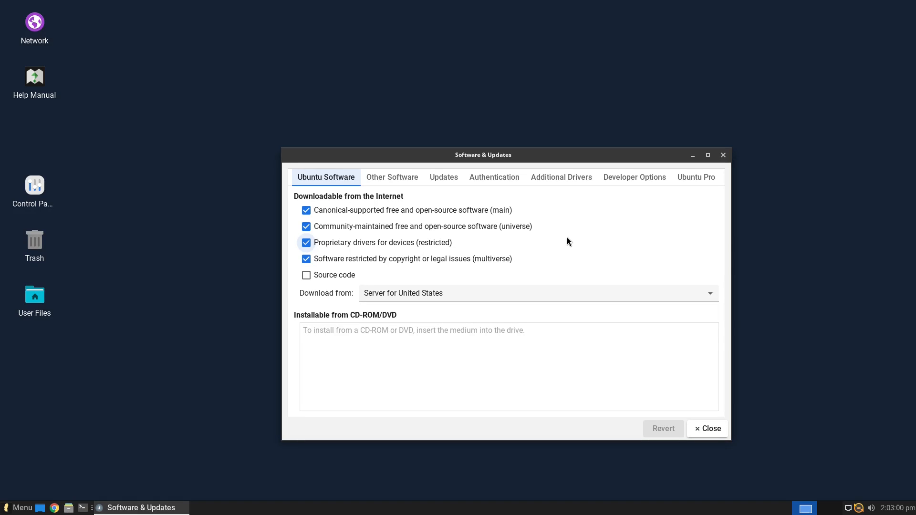
pyautogui.click(380, 179)
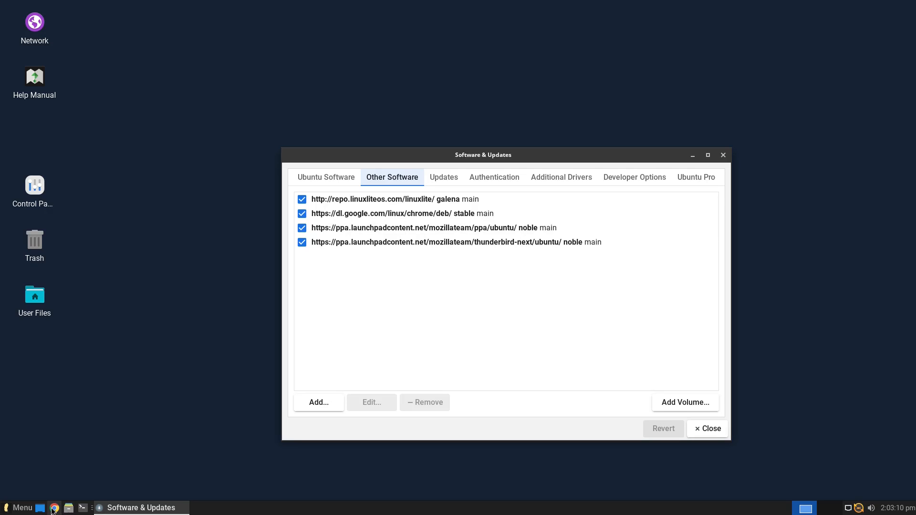
pyautogui.click(300, 216)
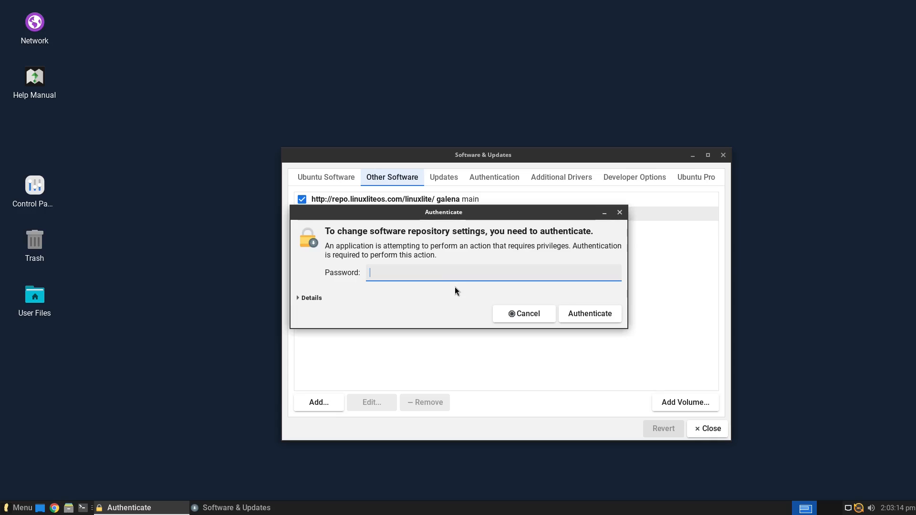
pyautogui.write('abc')
pyautogui.click(601, 319)
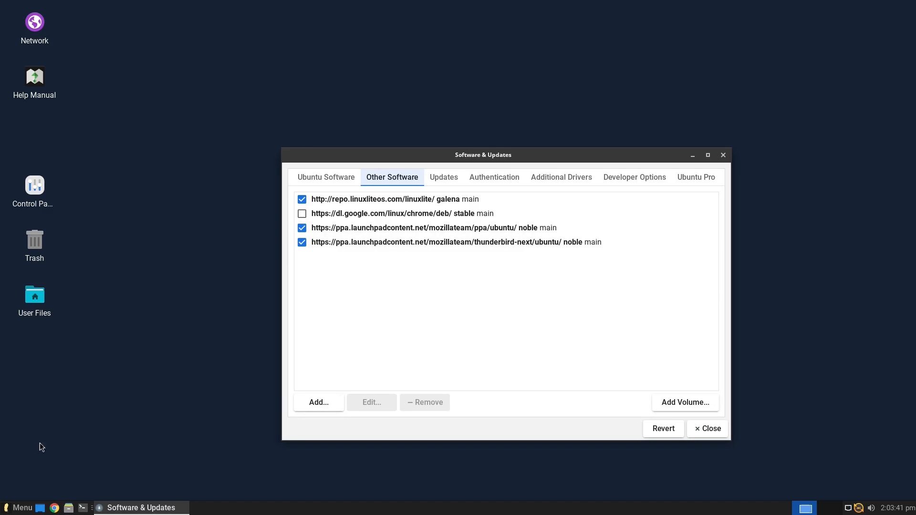
# Open a terminal, start typing 'sudo', erase it and close the terminal
pyautogui.click(83, 509)
pyautogui.write('sudo')
pyautogui.press('BackSpace')
pyautogui.press('BackSpace')
pyautogui.press('BackSpace')
pyautogui.press('BackSpace')
pyautogui.click(384, 7)
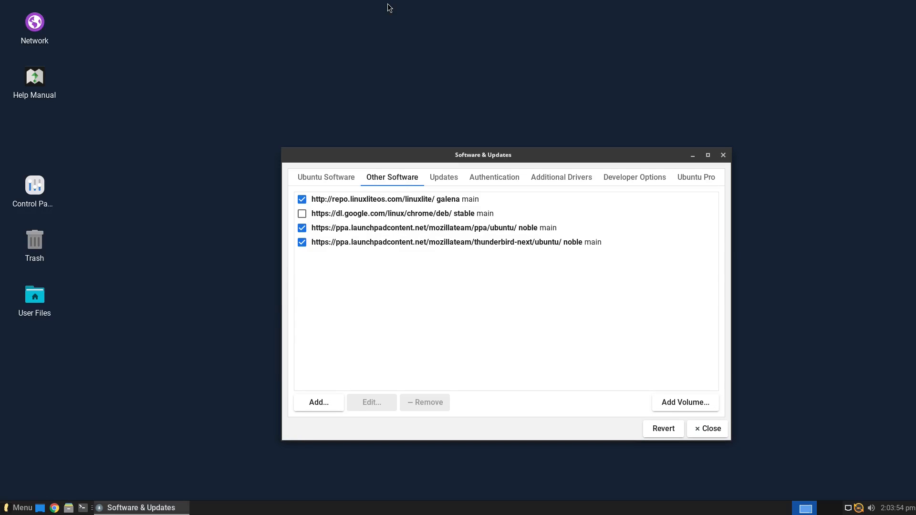
# Search the menu for 'softw', launch Lite Software and choose the Remove Software task
pyautogui.press('super')
pyautogui.write('softw')
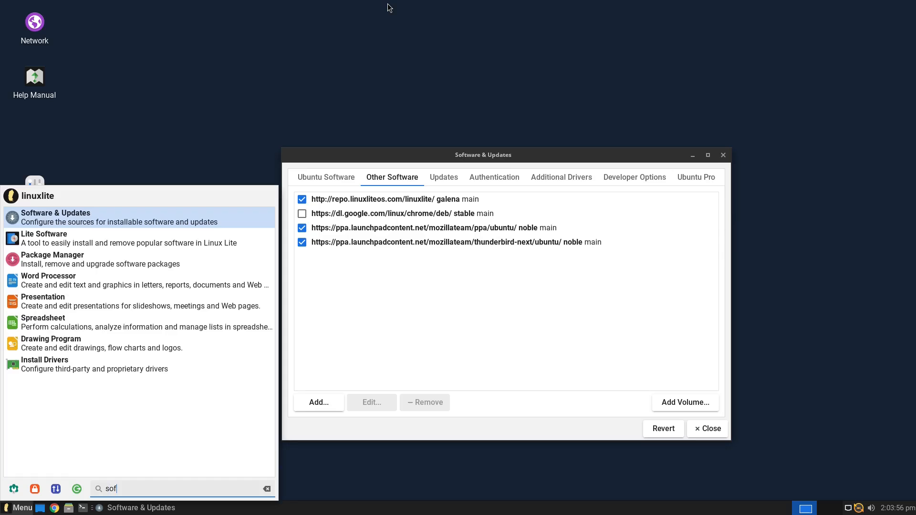
pyautogui.click(91, 244)
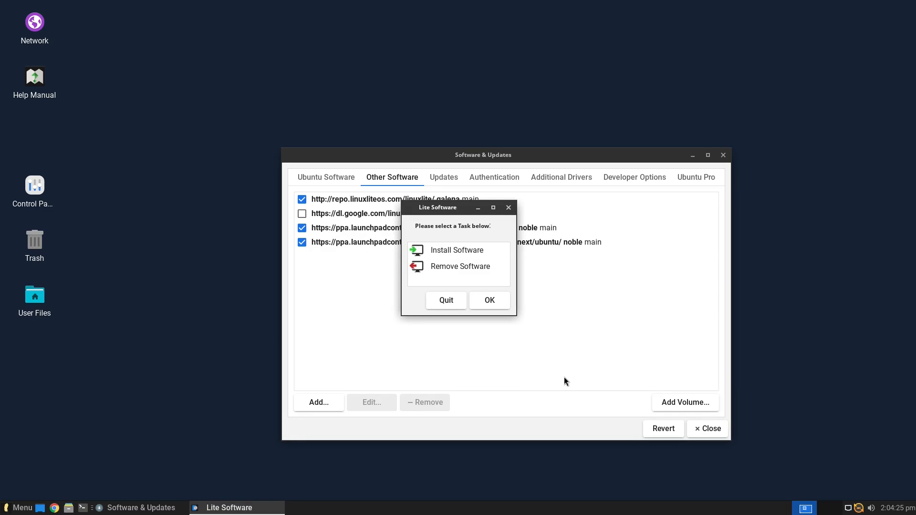
pyautogui.click(482, 266)
pyautogui.click(499, 296)
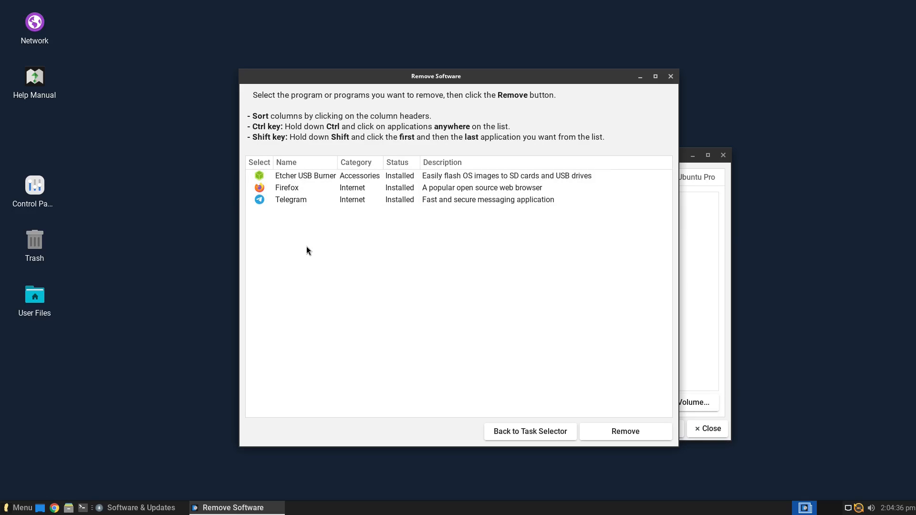
# Try removing Telegram in Lite Software and dismiss the 'Unable to locate package telegram-desktop' error
pyautogui.click(21, 509)
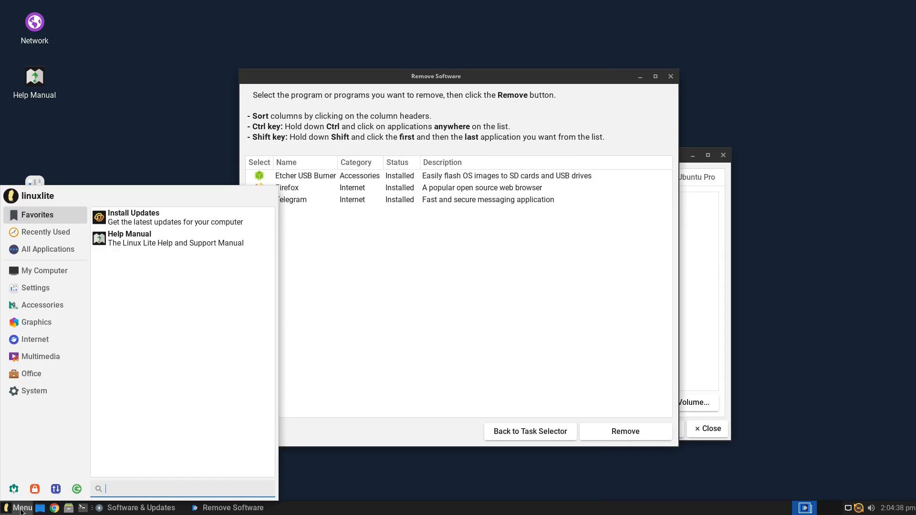
pyautogui.write('tele')
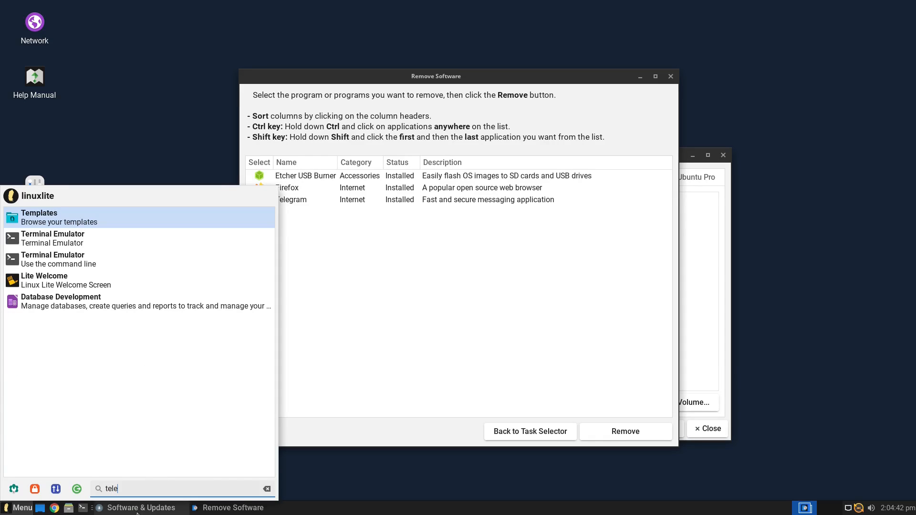
pyautogui.press('Escape')
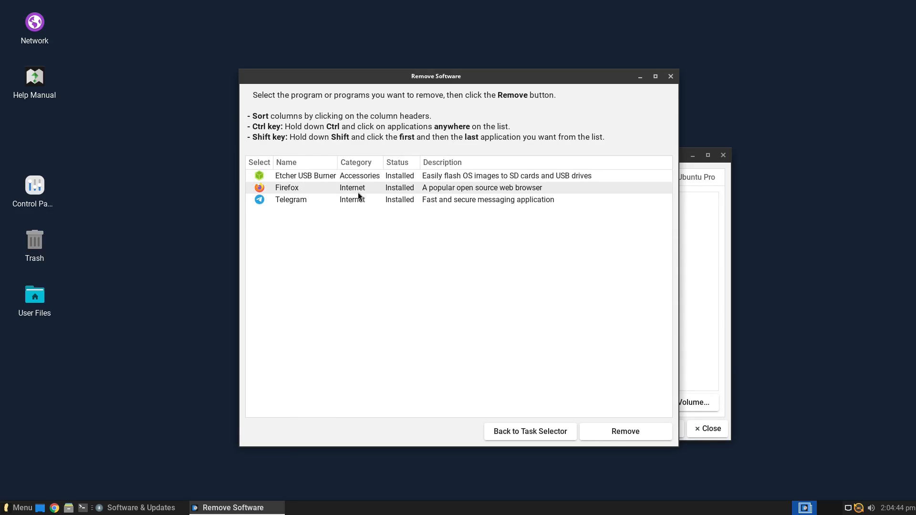
pyautogui.click(302, 200)
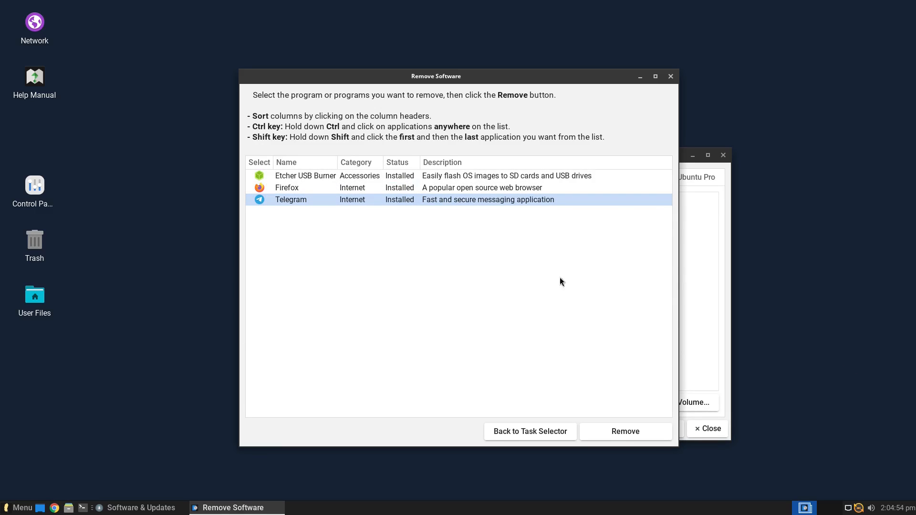
pyautogui.click(639, 432)
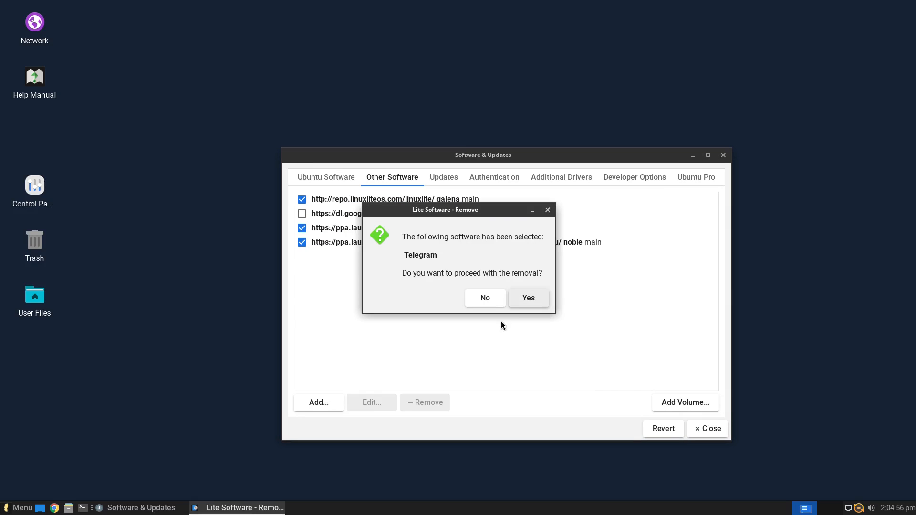
pyautogui.click(525, 300)
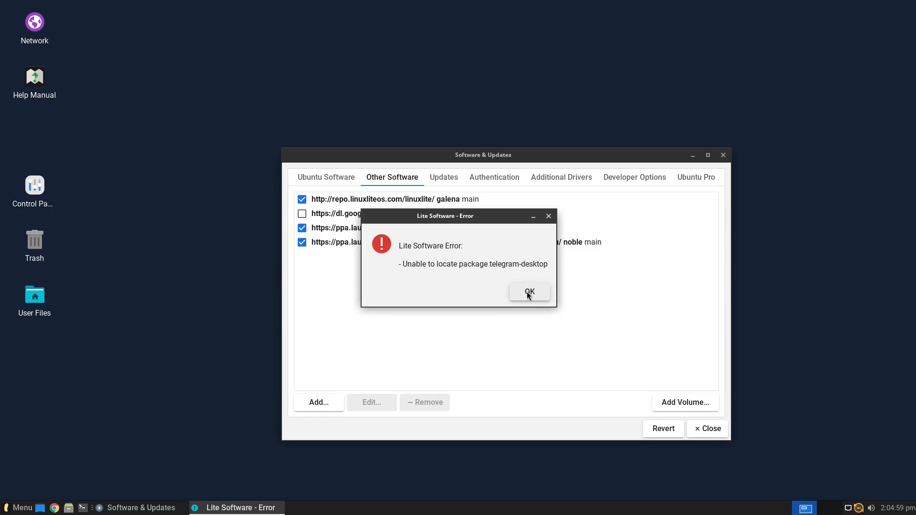
pyautogui.click(529, 292)
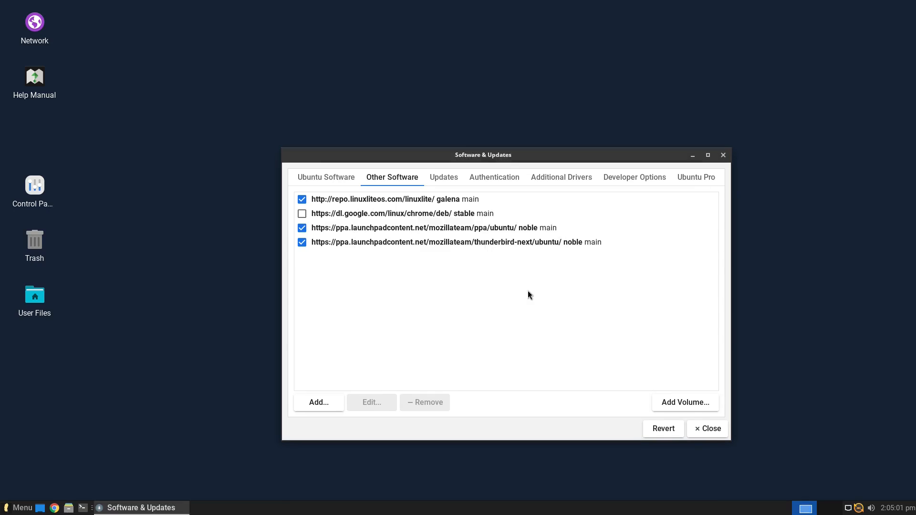
# Close the task selector and run 'sudo apt remove google-chrome', entering the password
pyautogui.click(509, 208)
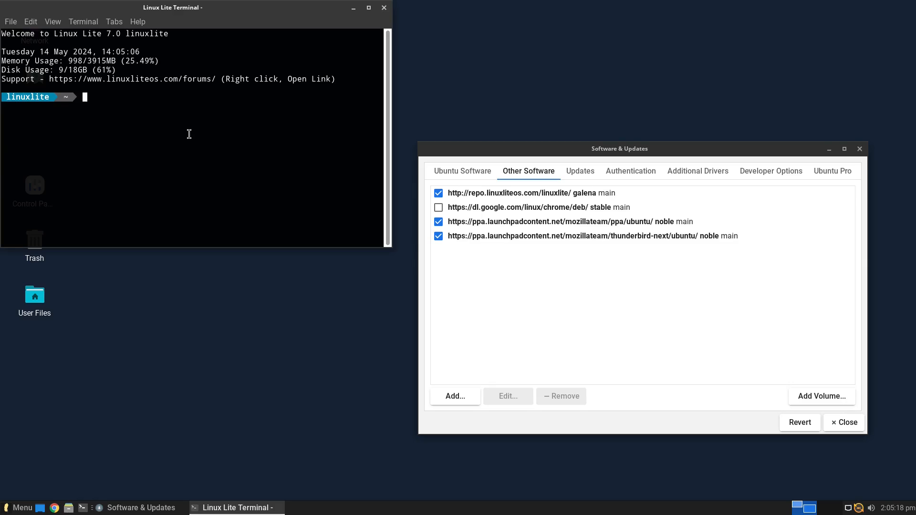
pyautogui.write('sudo apt remove google-chrome')
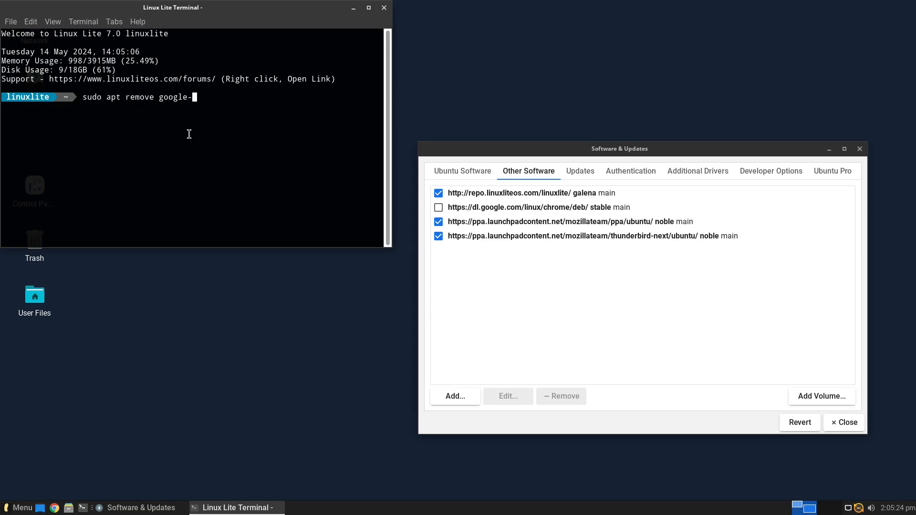
pyautogui.press('Return')
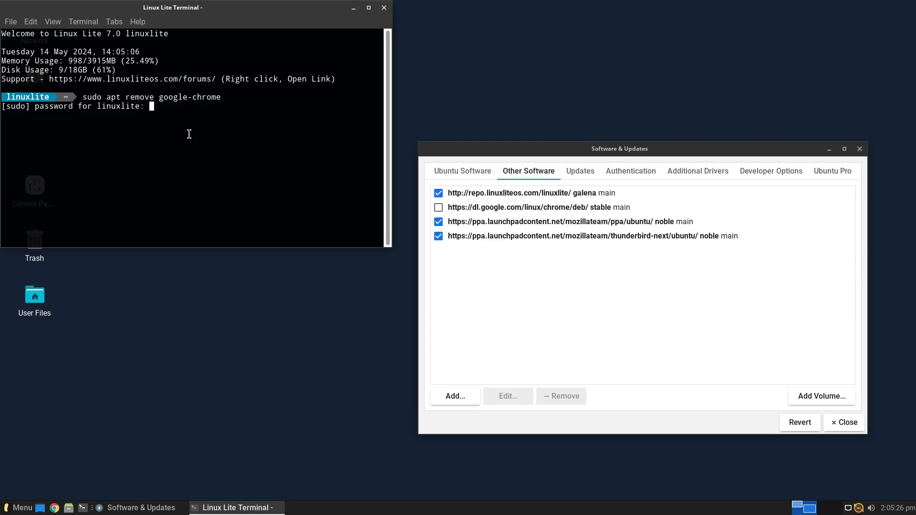
pyautogui.press('Return')
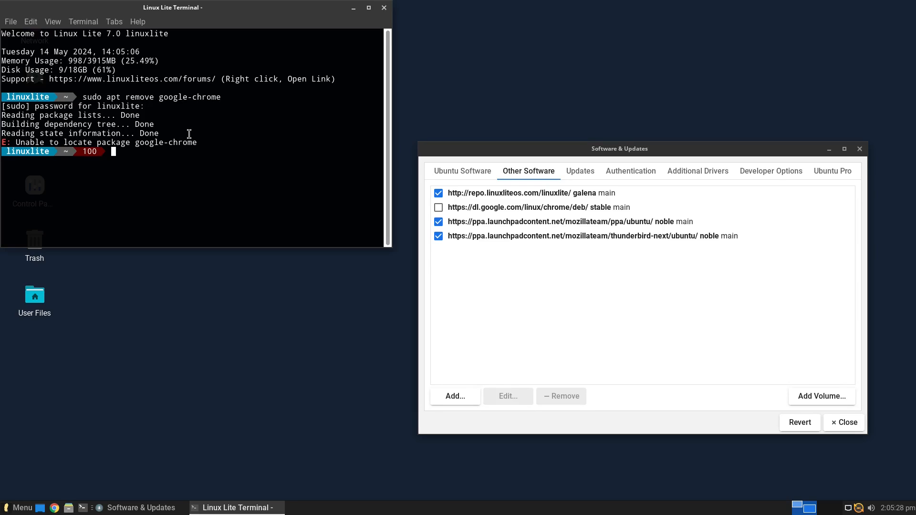
# Retry with 'sudo apt remove chrome', then open the menu's Accessories category
pyautogui.press('Up')
pyautogui.press('BackSpace')
pyautogui.press('BackSpace')
pyautogui.press('BackSpace')
pyautogui.press('BackSpace')
pyautogui.press('BackSpace')
pyautogui.press('BackSpace')
pyautogui.press('BackSpace')
pyautogui.press('BackSpace')
pyautogui.press('BackSpace')
pyautogui.press('BackSpace')
pyautogui.press('BackSpace')
pyautogui.press('BackSpace')
pyautogui.press('BackSpace')
pyautogui.write('chrome')
pyautogui.press('Return')
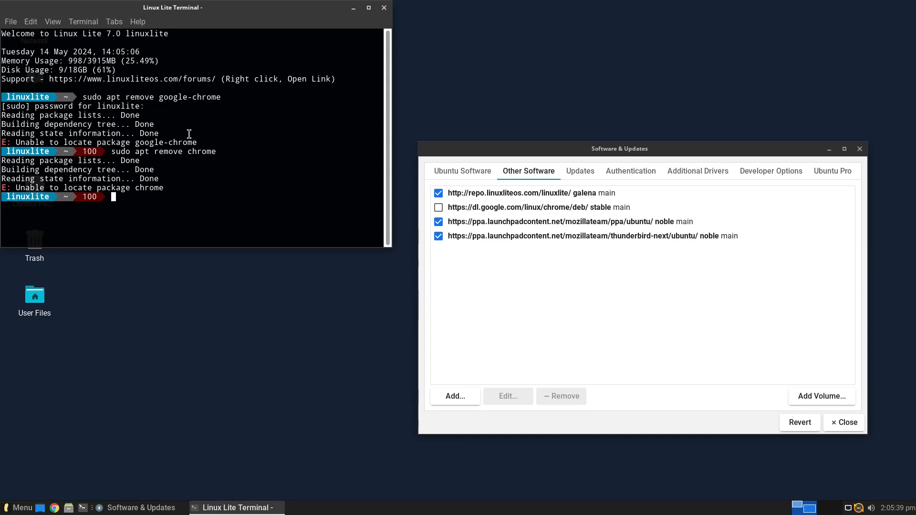
pyautogui.click(19, 508)
pyautogui.click(27, 306)
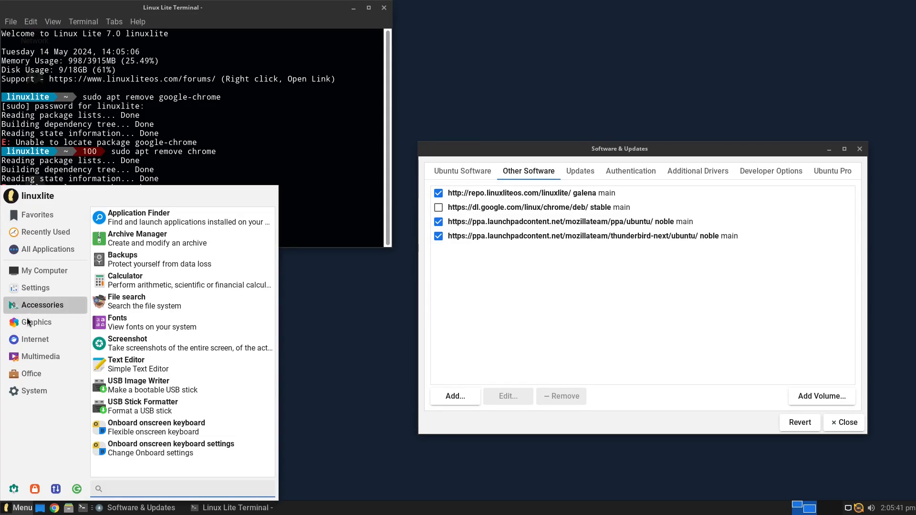
# Open the Chrome Web Browser launcher editor and widen it to show /usr/bin/google-chrome-stable %U
pyautogui.moveTo(35, 342)
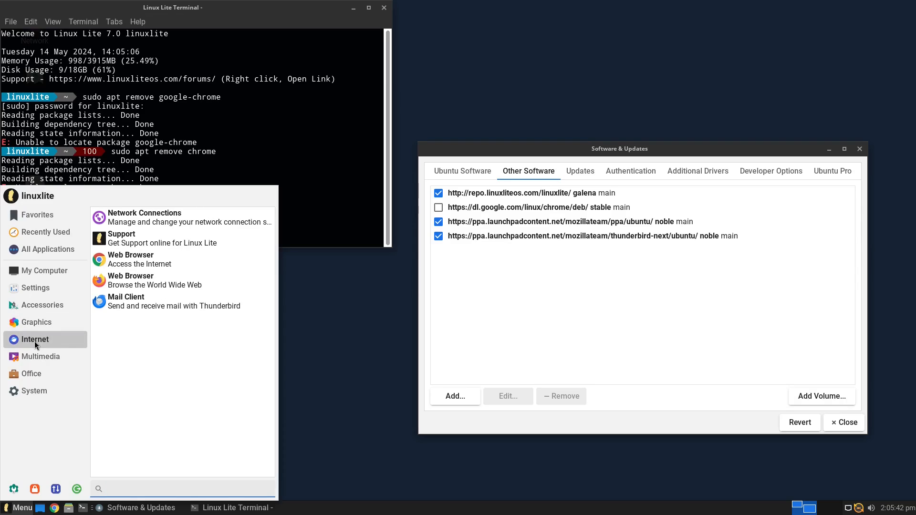
pyautogui.rightClick(135, 264)
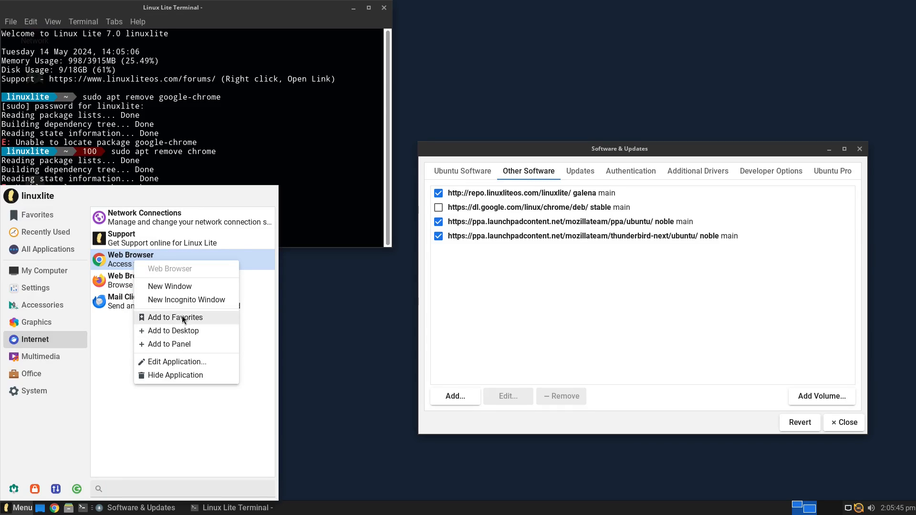
pyautogui.click(185, 362)
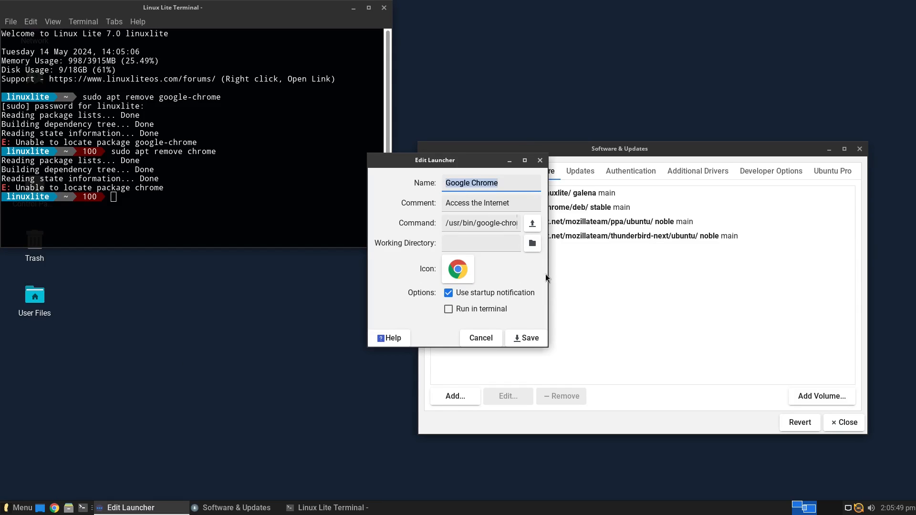
pyautogui.moveTo(545, 288); pyautogui.dragTo(711, 288)
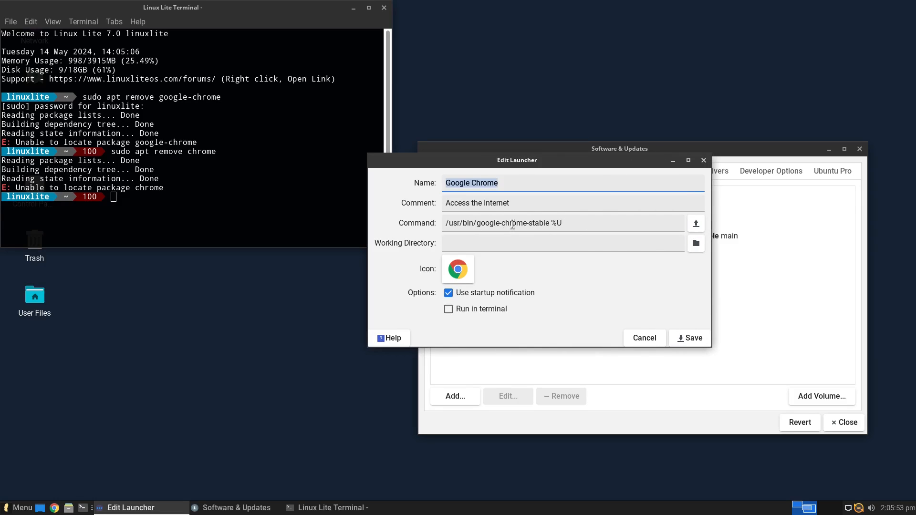
# Back in the terminal, recall the last removal command and erase its package name
pyautogui.click(190, 205)
pyautogui.press('Up')
pyautogui.press('BackSpace')
pyautogui.press('BackSpace')
pyautogui.press('BackSpace')
pyautogui.press('BackSpace')
pyautogui.press('BackSpace')
pyautogui.press('BackSpace')
# Run 'sudo apt remove google-chrome-stable' and confirm with y, freeing 343 MB
pyautogui.write('google-chrome')
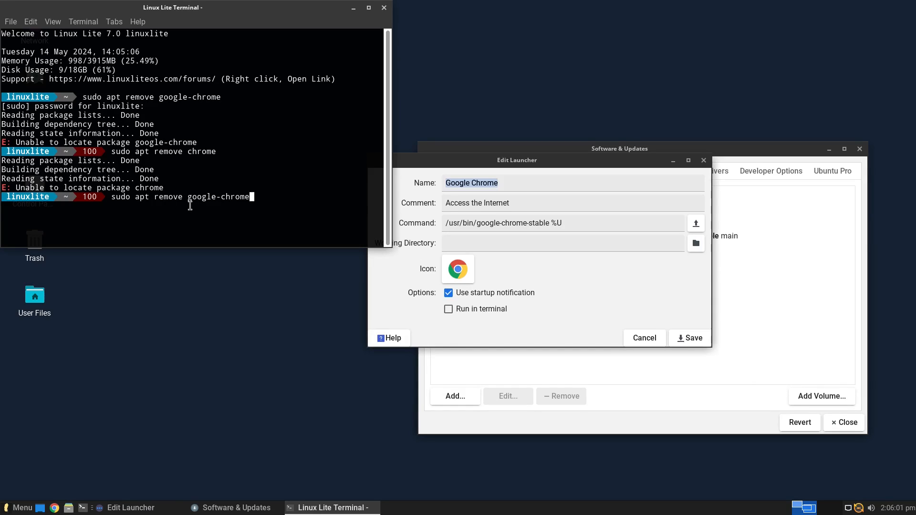
pyautogui.write('-stable')
pyautogui.press('Return')
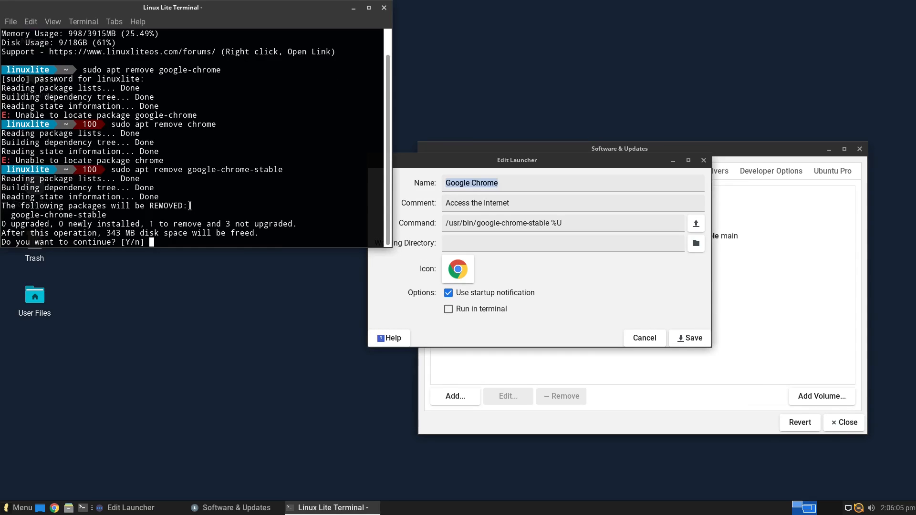
pyautogui.write('y')
pyautogui.press('Return')
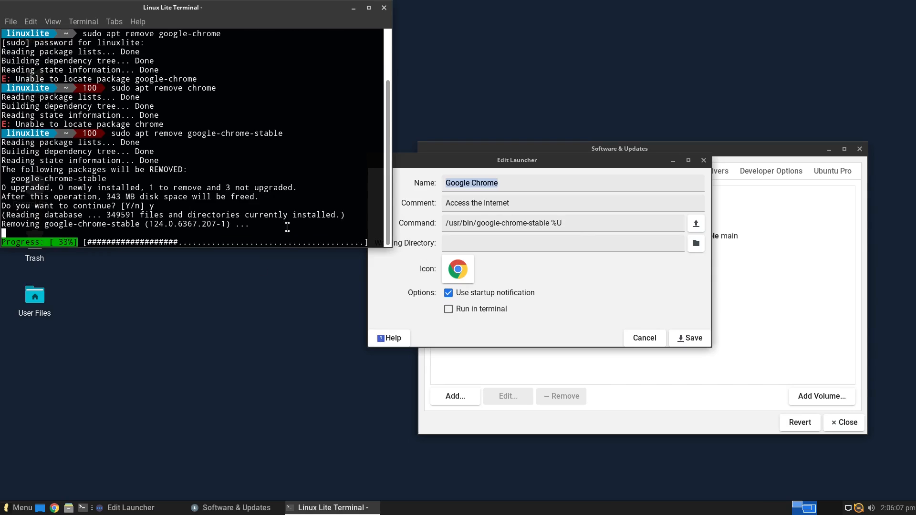
# Move the Chrome launcher dialog aside, then view and close the Firefox launcher's properties
pyautogui.moveTo(556, 157); pyautogui.dragTo(627, 158)
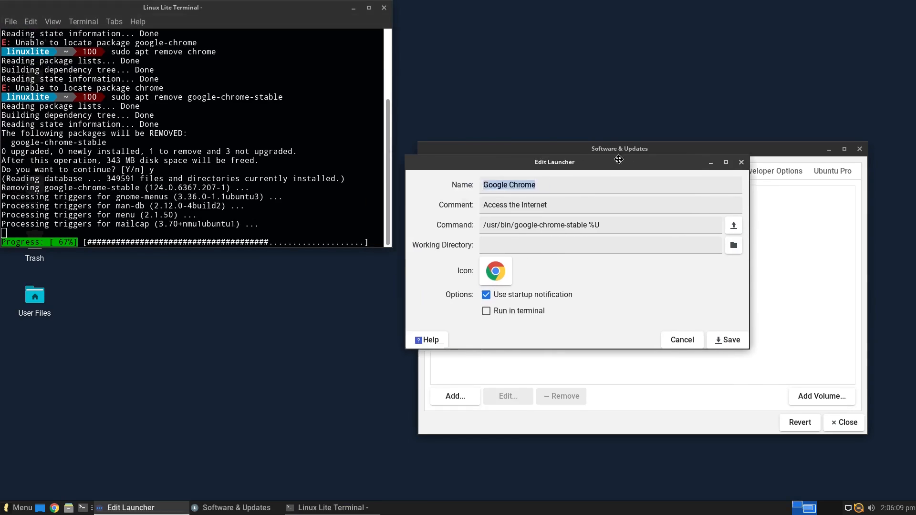
pyautogui.click(22, 508)
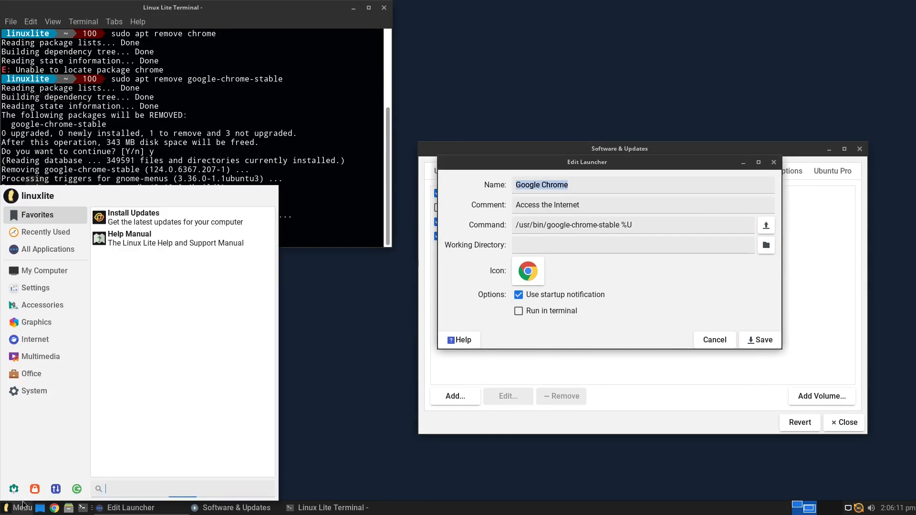
pyautogui.click(34, 336)
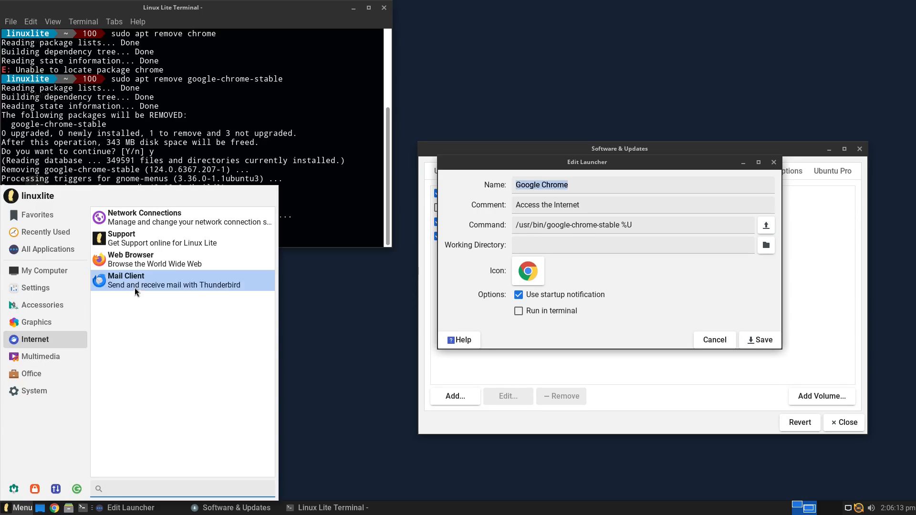
pyautogui.rightClick(132, 263)
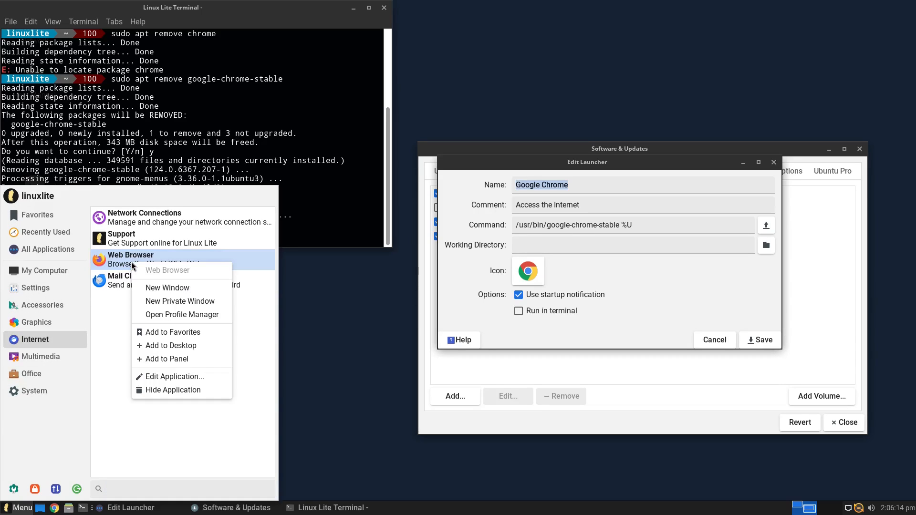
pyautogui.click(191, 377)
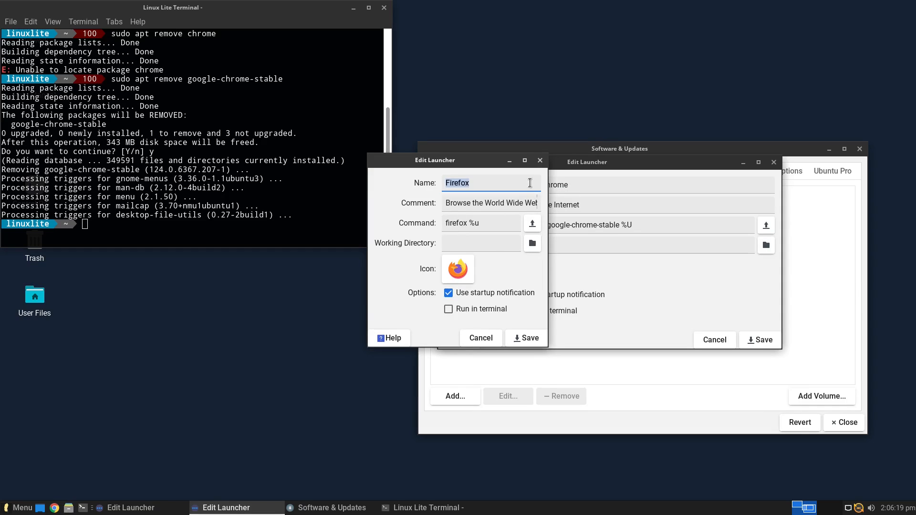
pyautogui.click(540, 161)
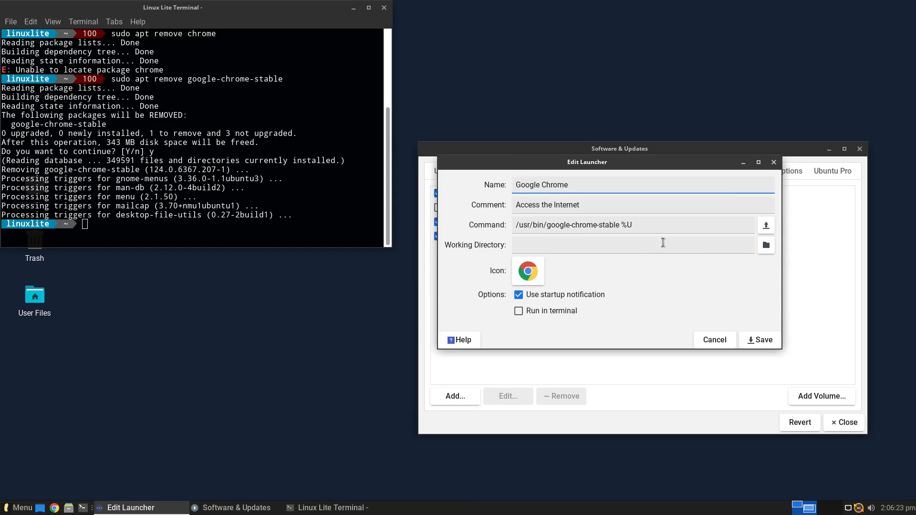
# Close the Chrome launcher editor and Software & Updates with Reload, then exit the terminal
pyautogui.click(774, 163)
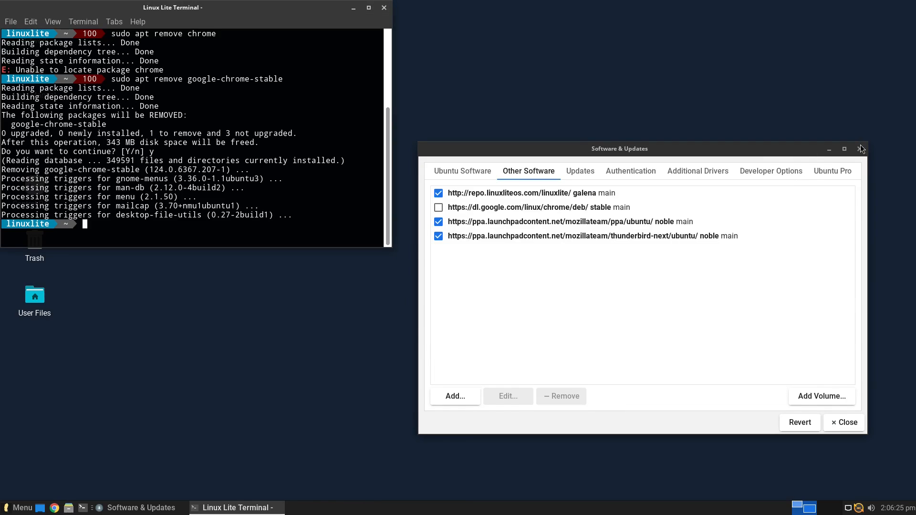
pyautogui.click(860, 149)
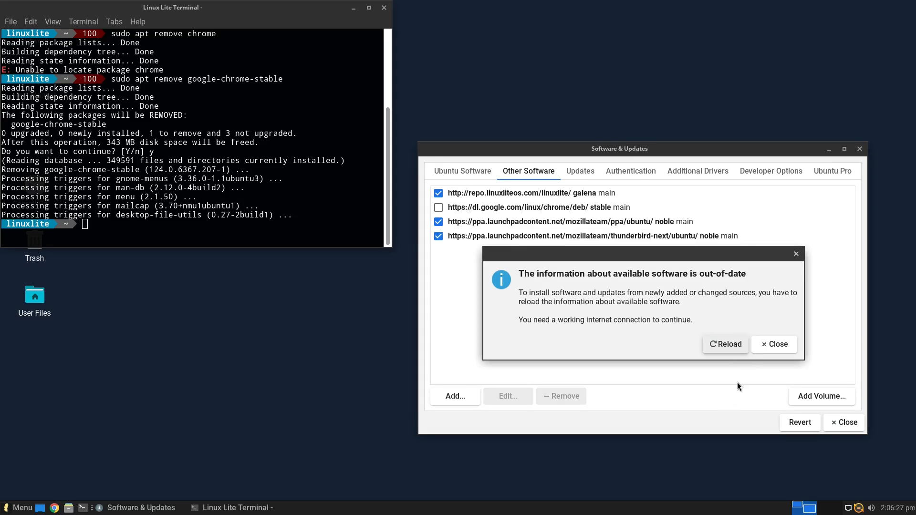
pyautogui.click(721, 343)
pyautogui.click(194, 232)
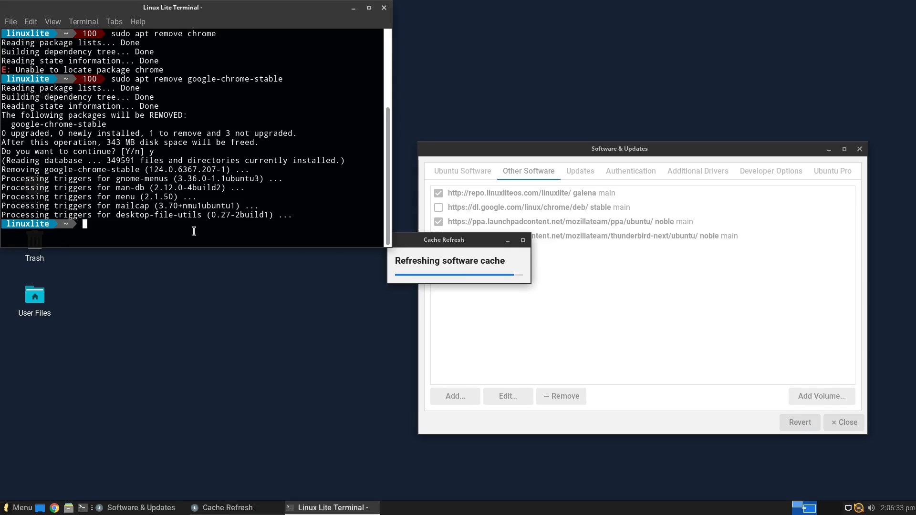
pyautogui.write('exit')
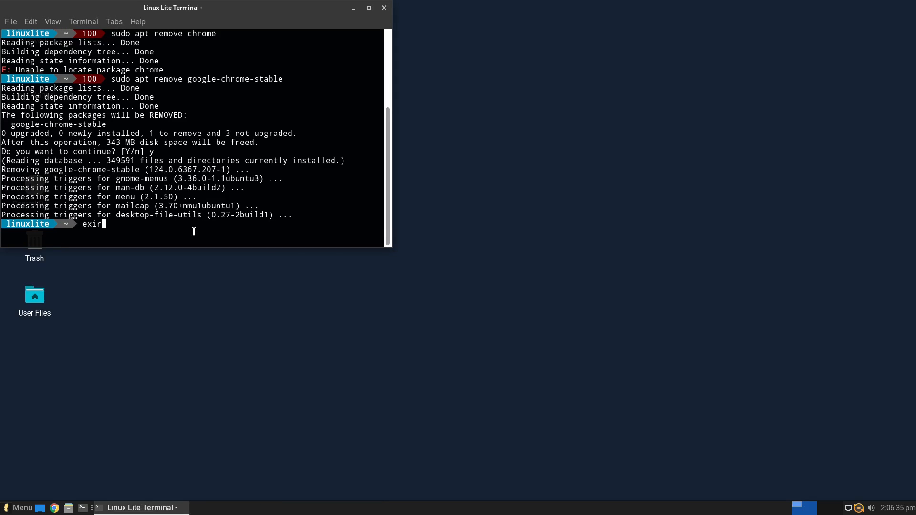
pyautogui.press('Return')
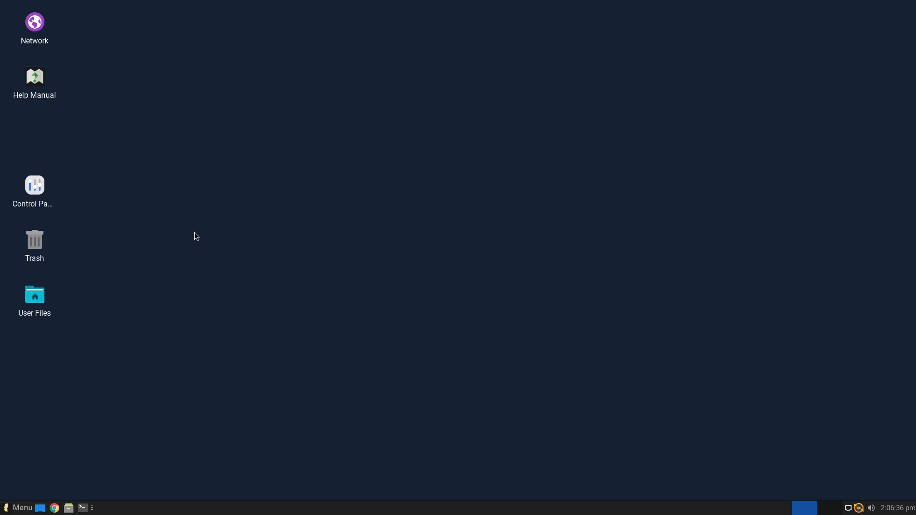
# Remove the Chrome panel launcher and add the Internet Web Browser entry to the panel
pyautogui.rightClick(57, 512)
pyautogui.click(87, 473)
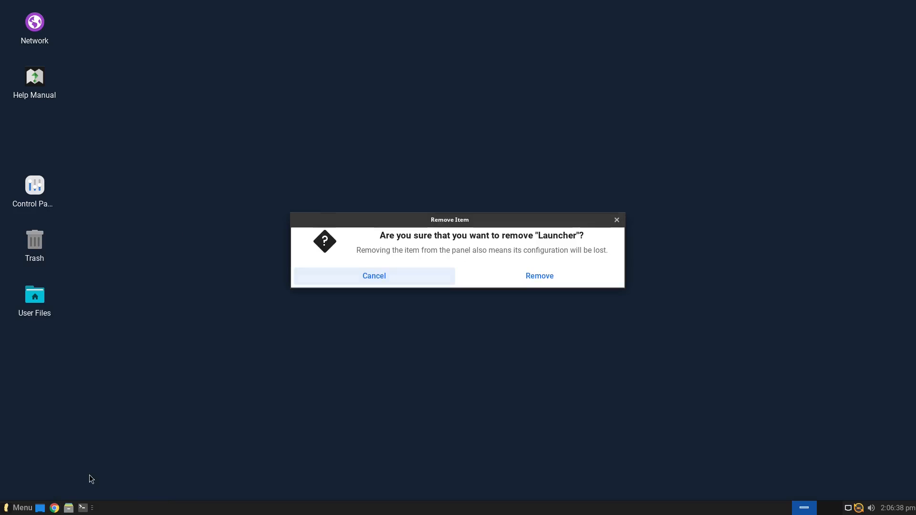
pyautogui.click(536, 277)
pyautogui.click(19, 508)
pyautogui.moveTo(41, 344)
pyautogui.rightClick(123, 262)
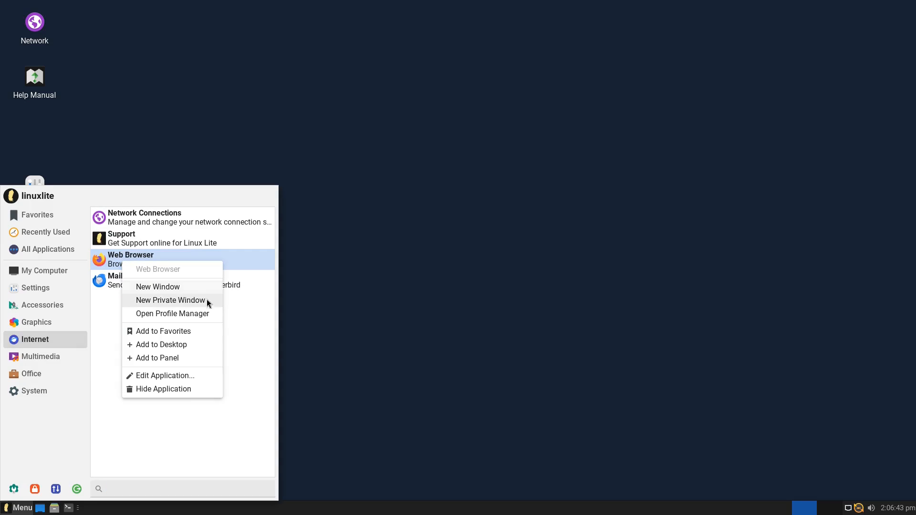
pyautogui.click(186, 360)
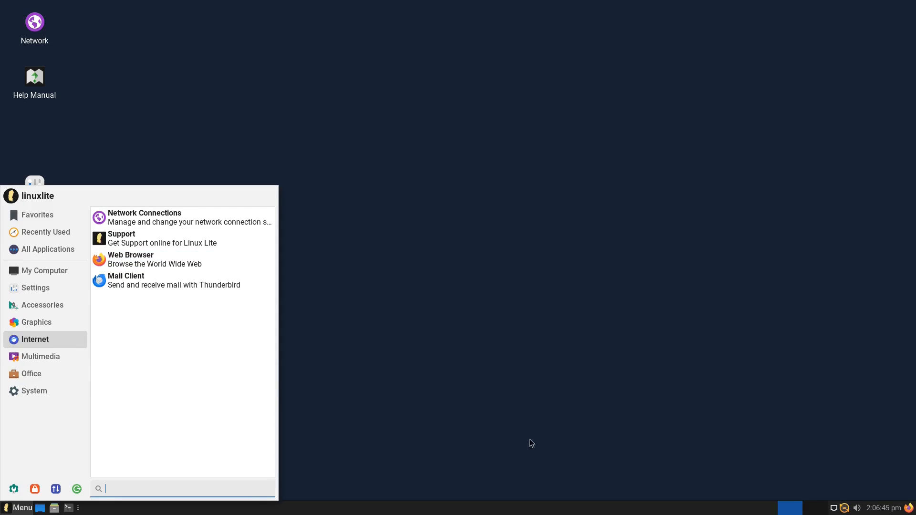
pyautogui.click(897, 497)
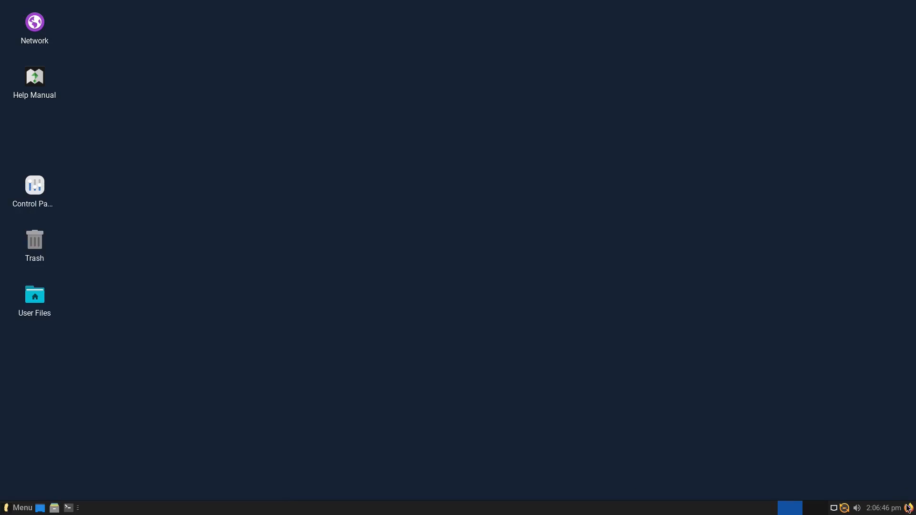
# In Panel Preferences' Items list, drag the Firefox launcher up beside the other launchers
pyautogui.rightClick(498, 511)
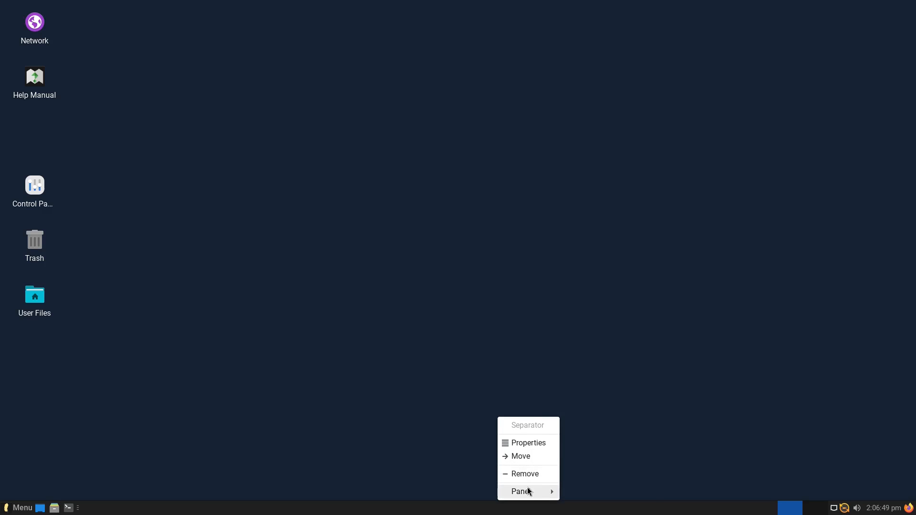
pyautogui.moveTo(527, 491)
pyautogui.click(592, 443)
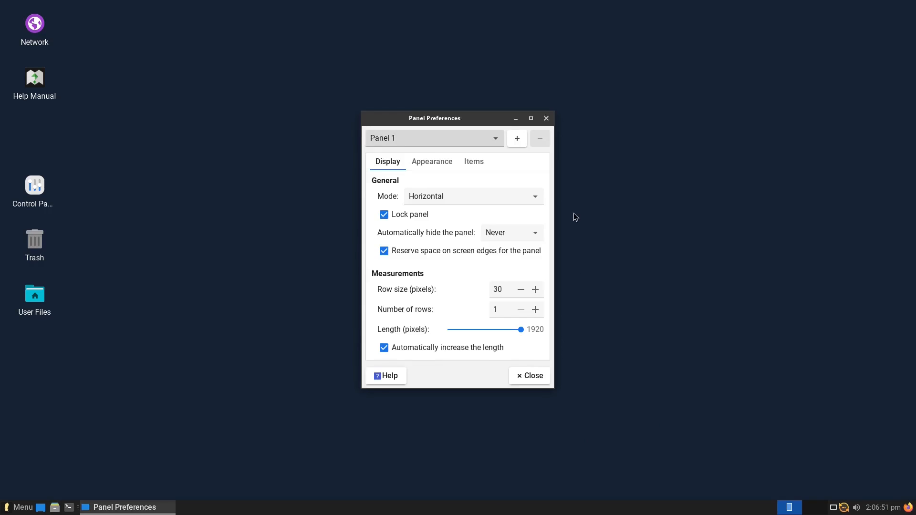
pyautogui.click(488, 163)
pyautogui.moveTo(415, 306); pyautogui.dragTo(432, 219)
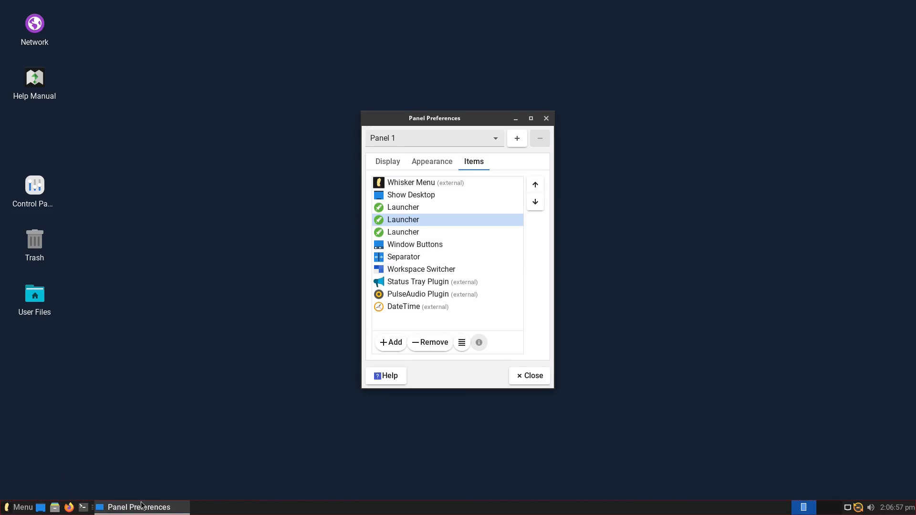
pyautogui.click(532, 376)
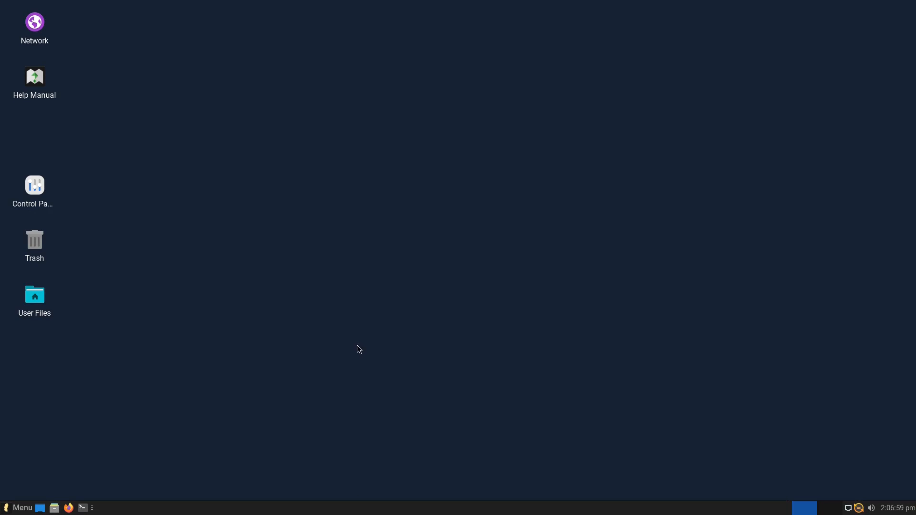
# Select the Control Panel icon, then browse the menu's Settings through Multimedia categories
pyautogui.click(34, 191)
pyautogui.click(19, 508)
pyautogui.click(45, 282)
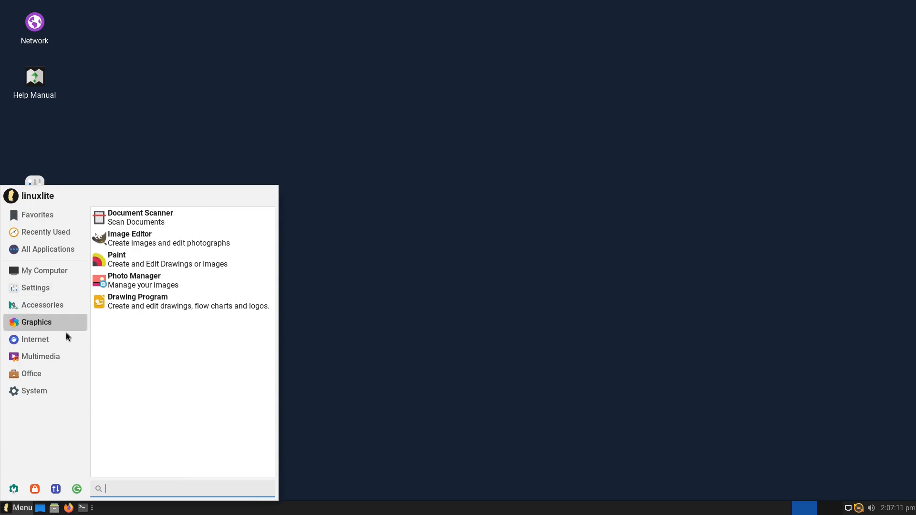
pyautogui.moveTo(56, 340)
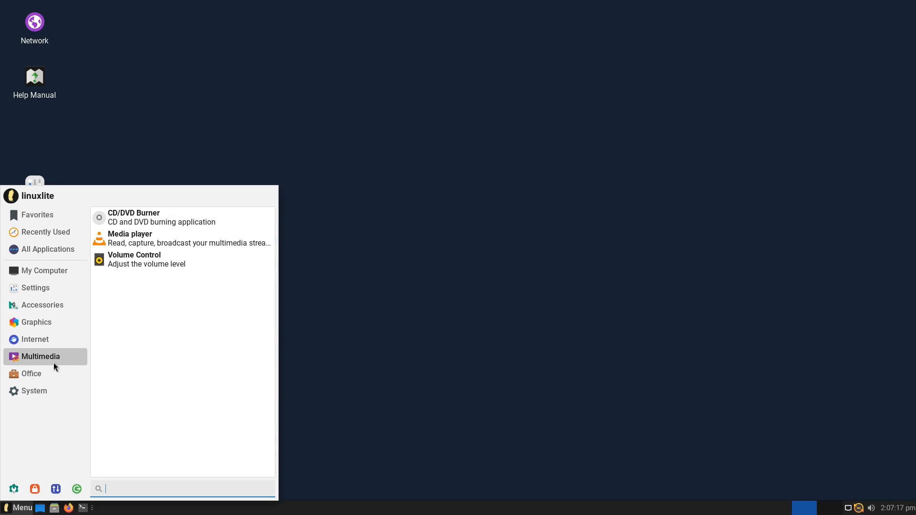
pyautogui.moveTo(52, 375)
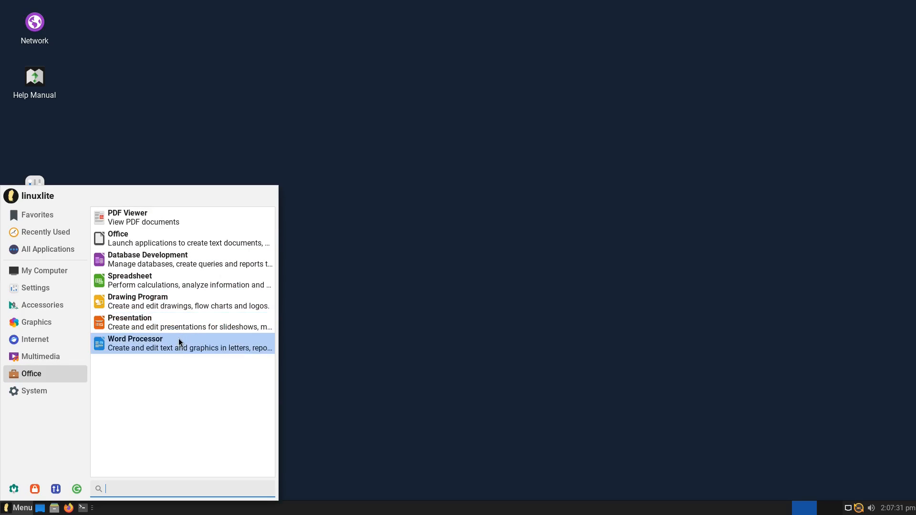
# Launch LibreOffice Writer from the applications menu, browsing the Multimedia and Office categories
pyautogui.click(180, 342)
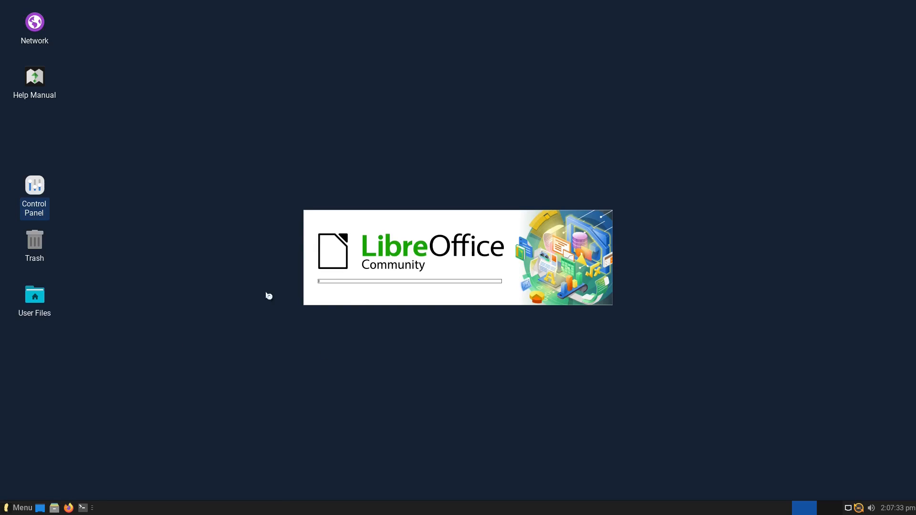
pyautogui.click(16, 508)
pyautogui.click(40, 357)
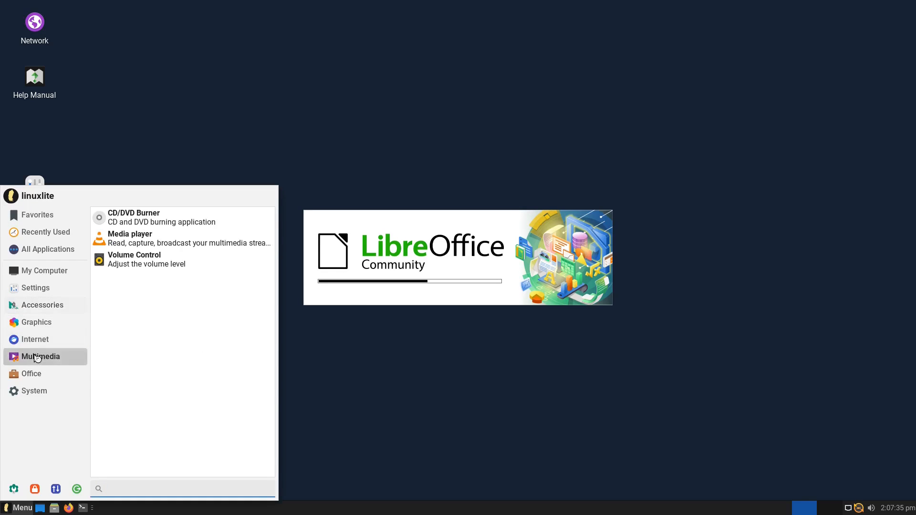
pyautogui.click(31, 375)
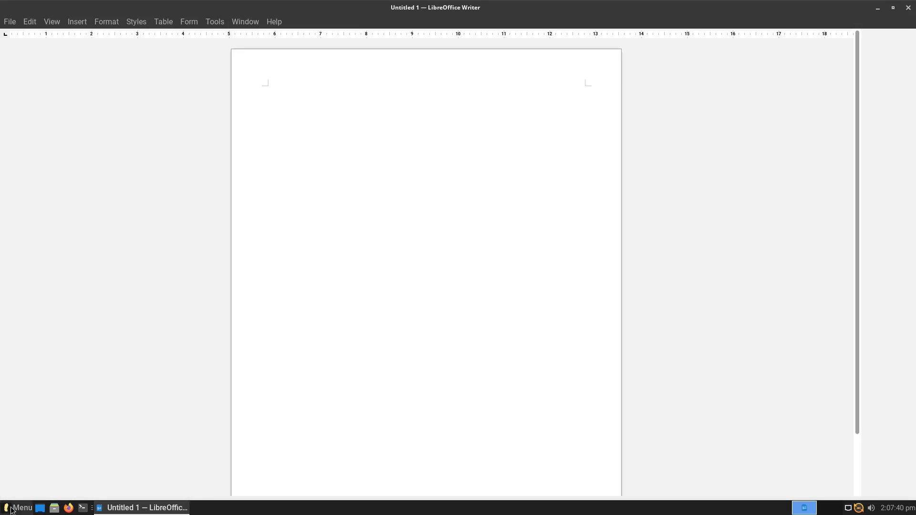
pyautogui.click(17, 508)
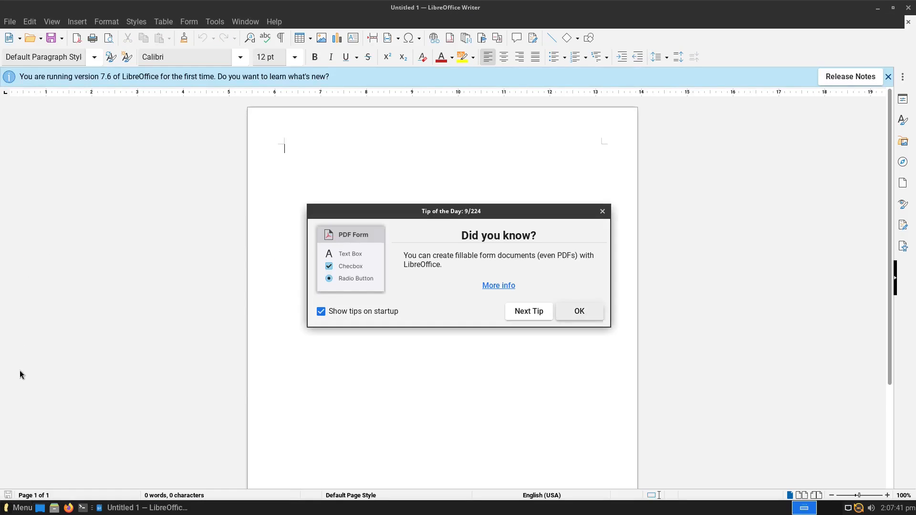
pyautogui.click(22, 506)
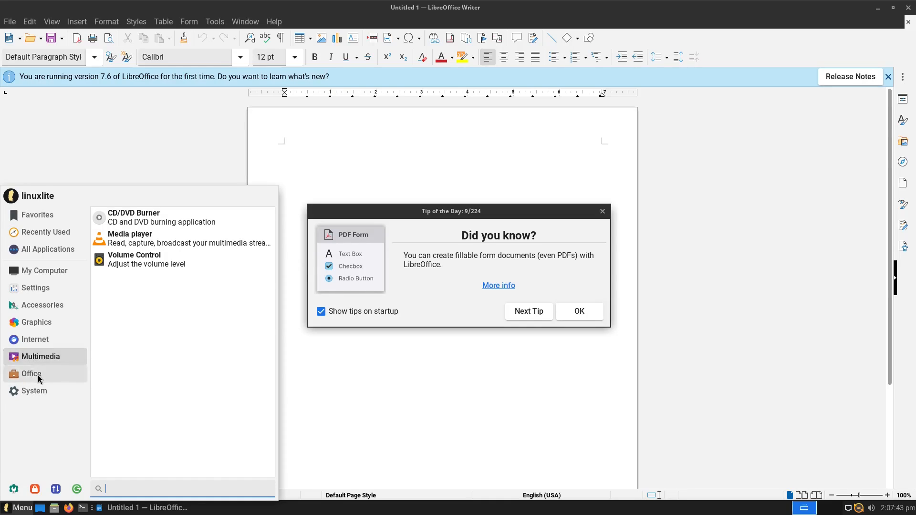
pyautogui.moveTo(37, 375)
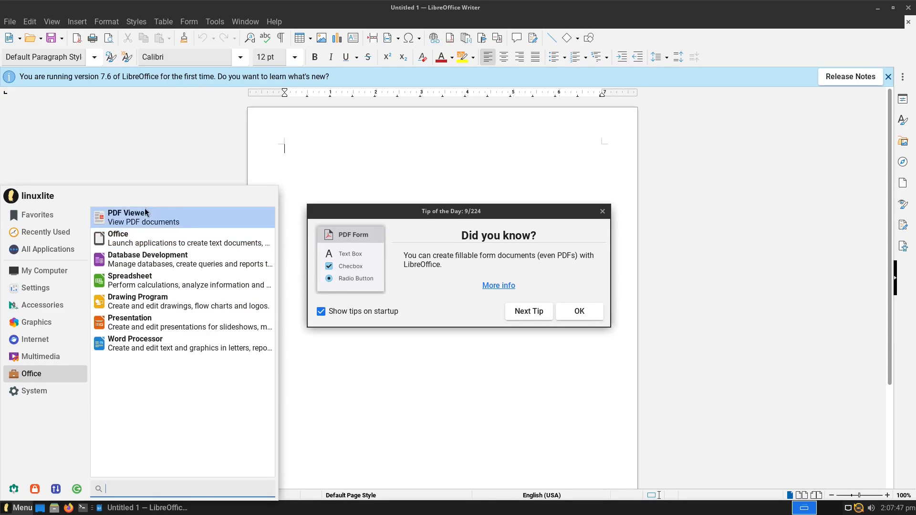
pyautogui.moveTo(82, 390)
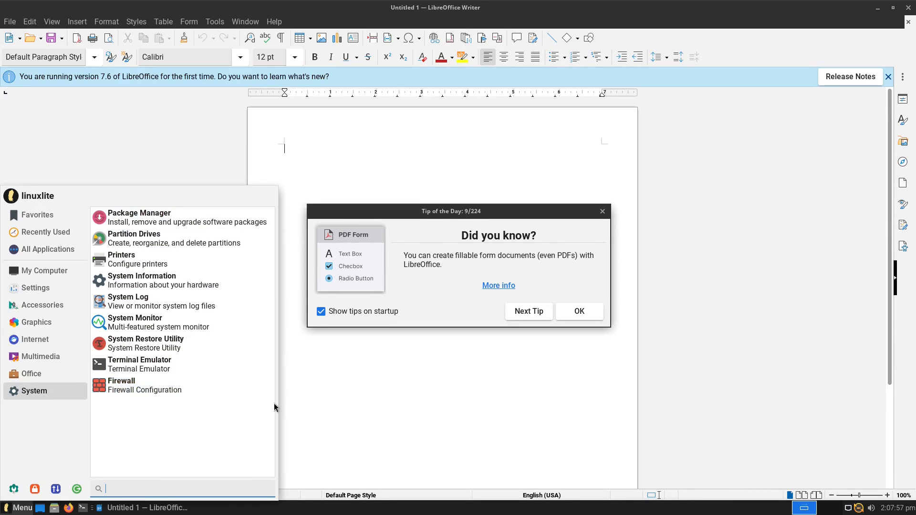
# Dismiss the Tip of the Day and close the blank Untitled 1 Writer window
pyautogui.click(401, 415)
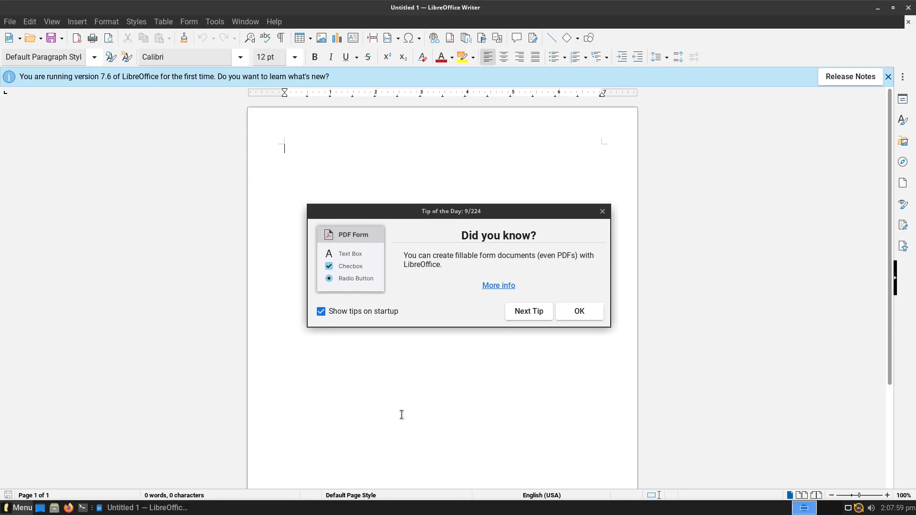
pyautogui.click(602, 212)
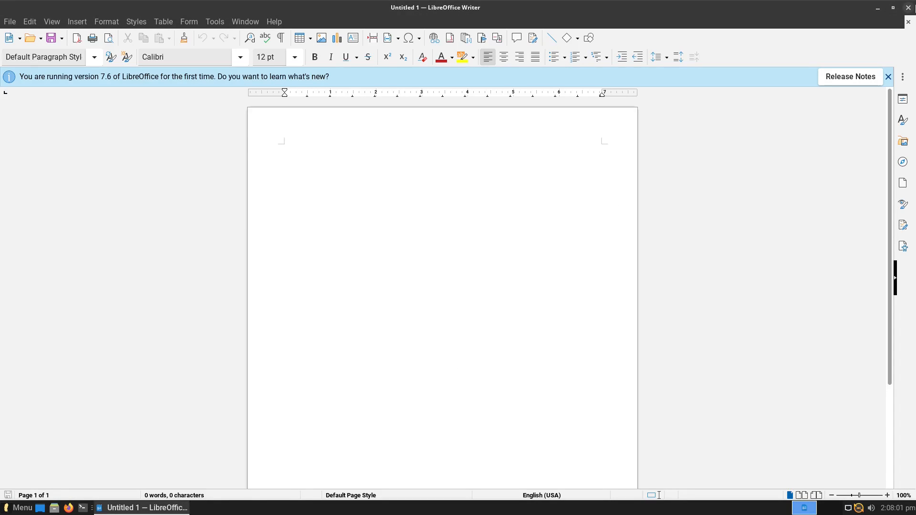
pyautogui.click(908, 8)
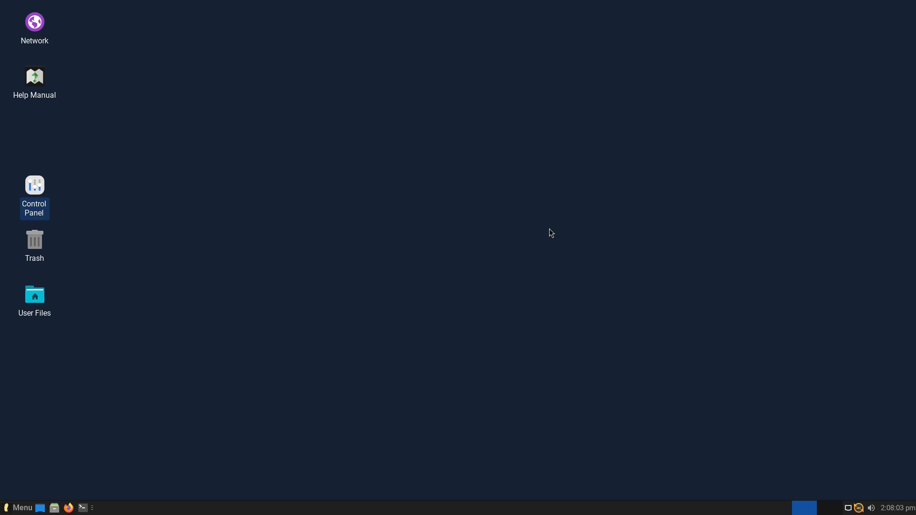